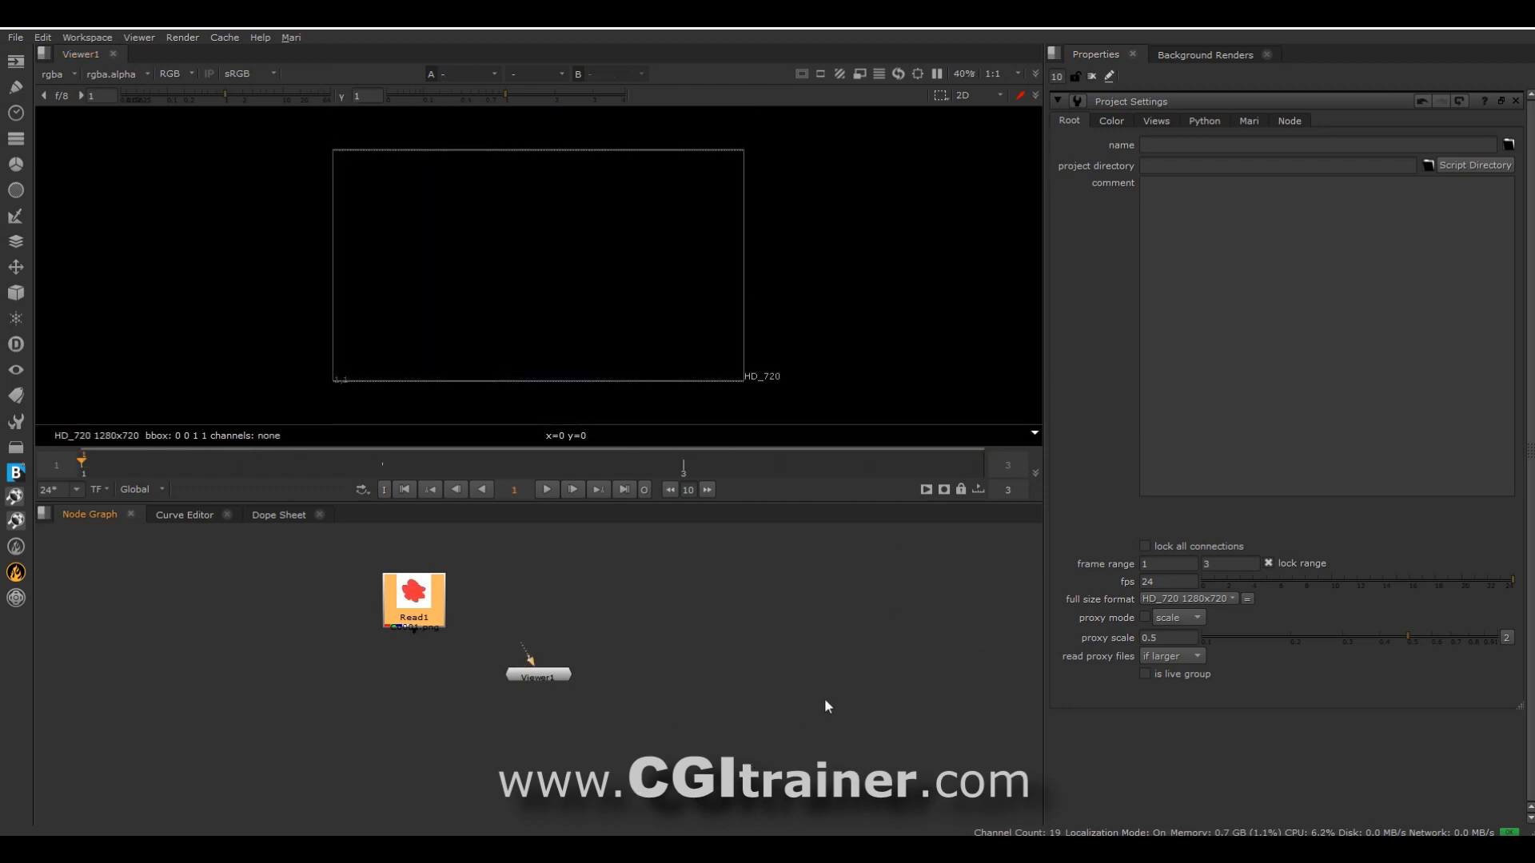
Set the project's last frame to 100 and switch the viewer from 2D to 3D.
{"action": "double_click", "coordinate": [1232, 562]}
{"action": "type", "text": "100"}
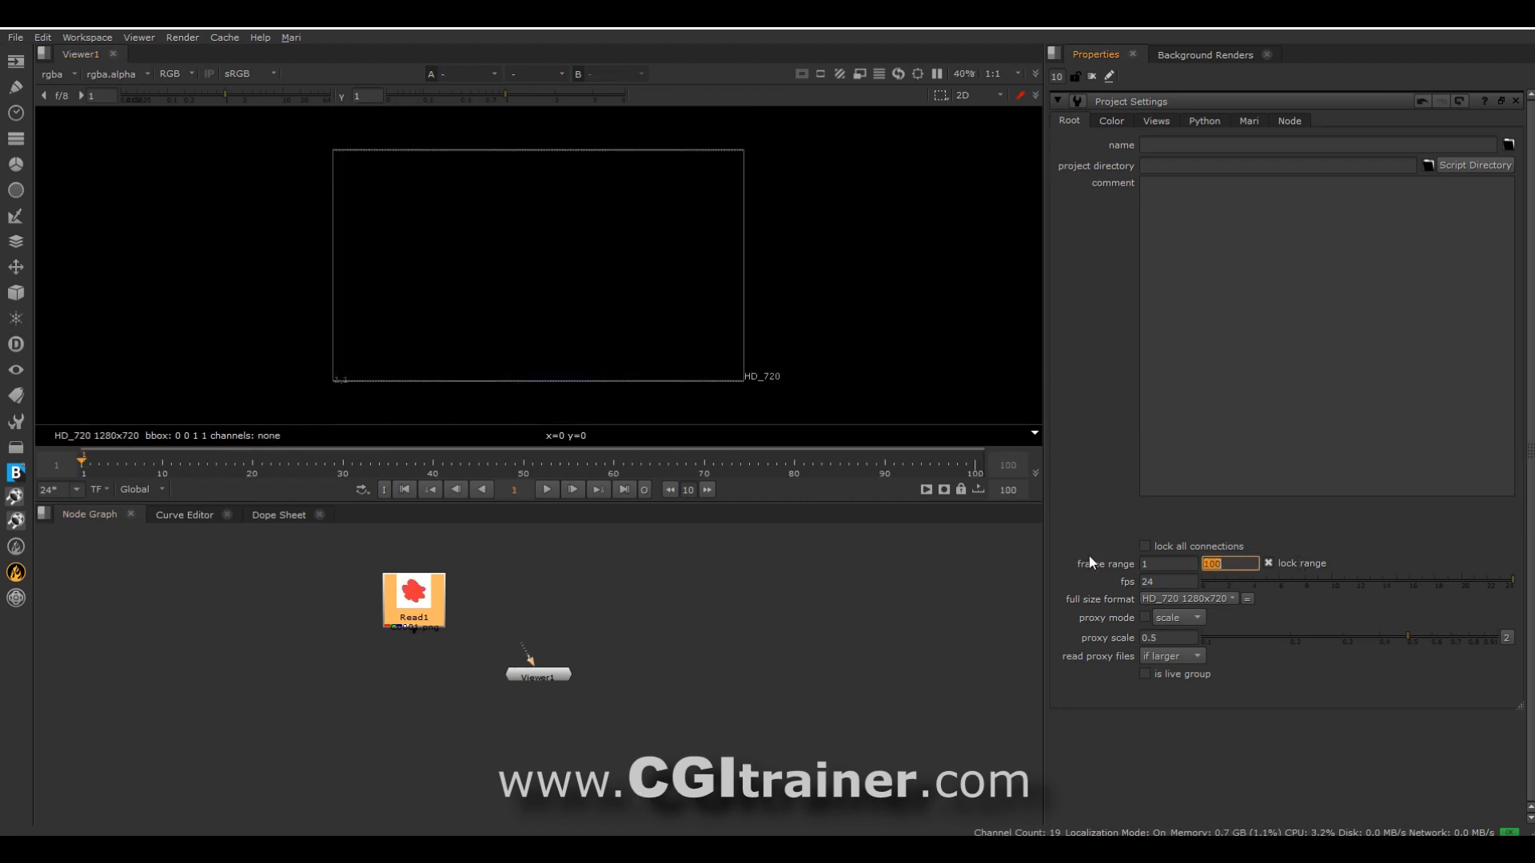
{"action": "key", "text": "Return"}
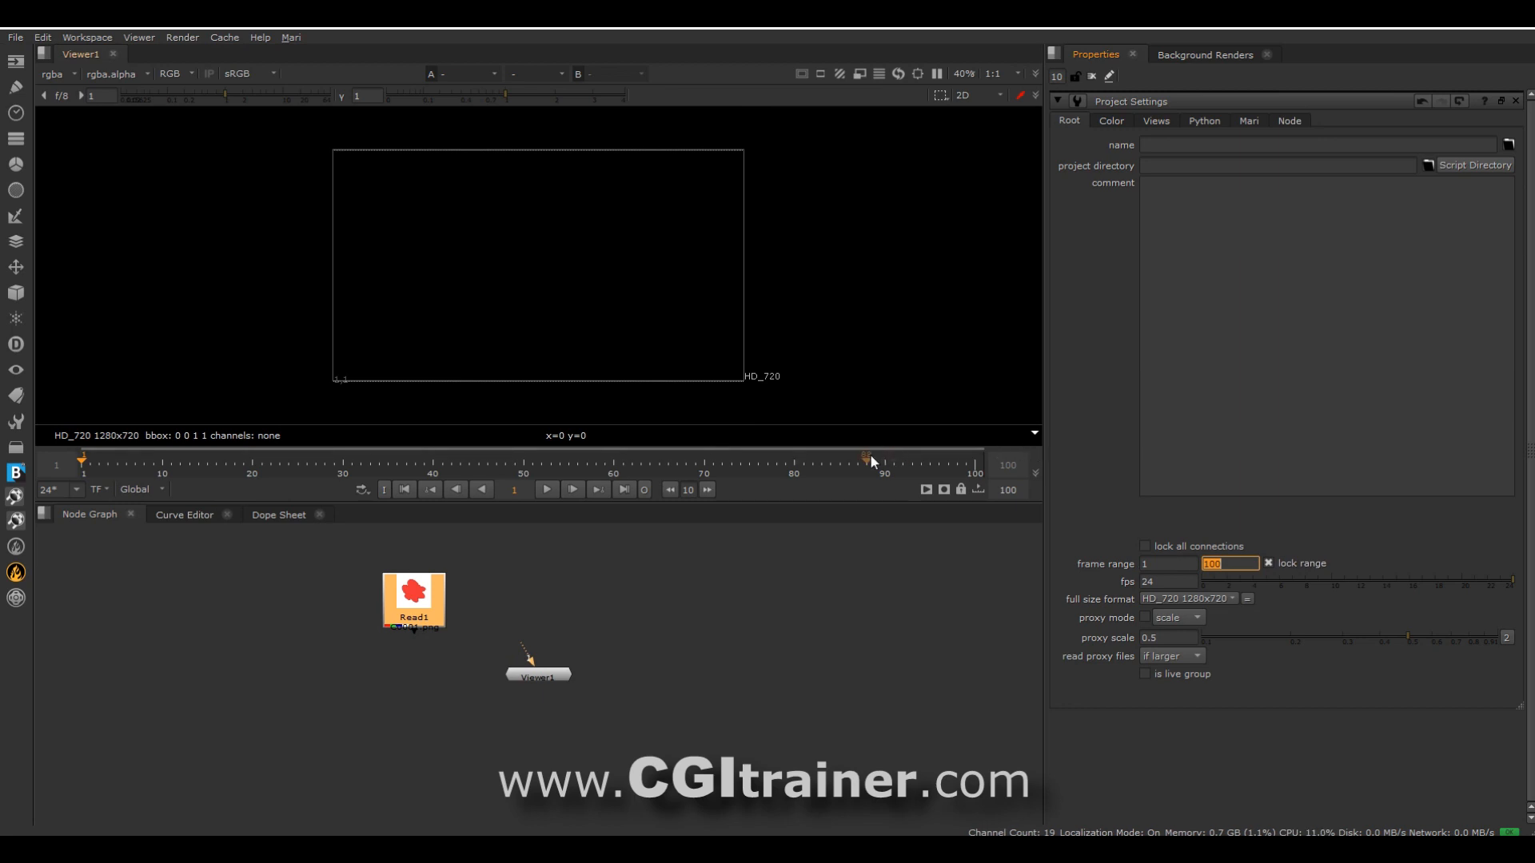
{"action": "left_click", "coordinate": [970, 96]}
{"action": "left_click", "coordinate": [979, 128]}
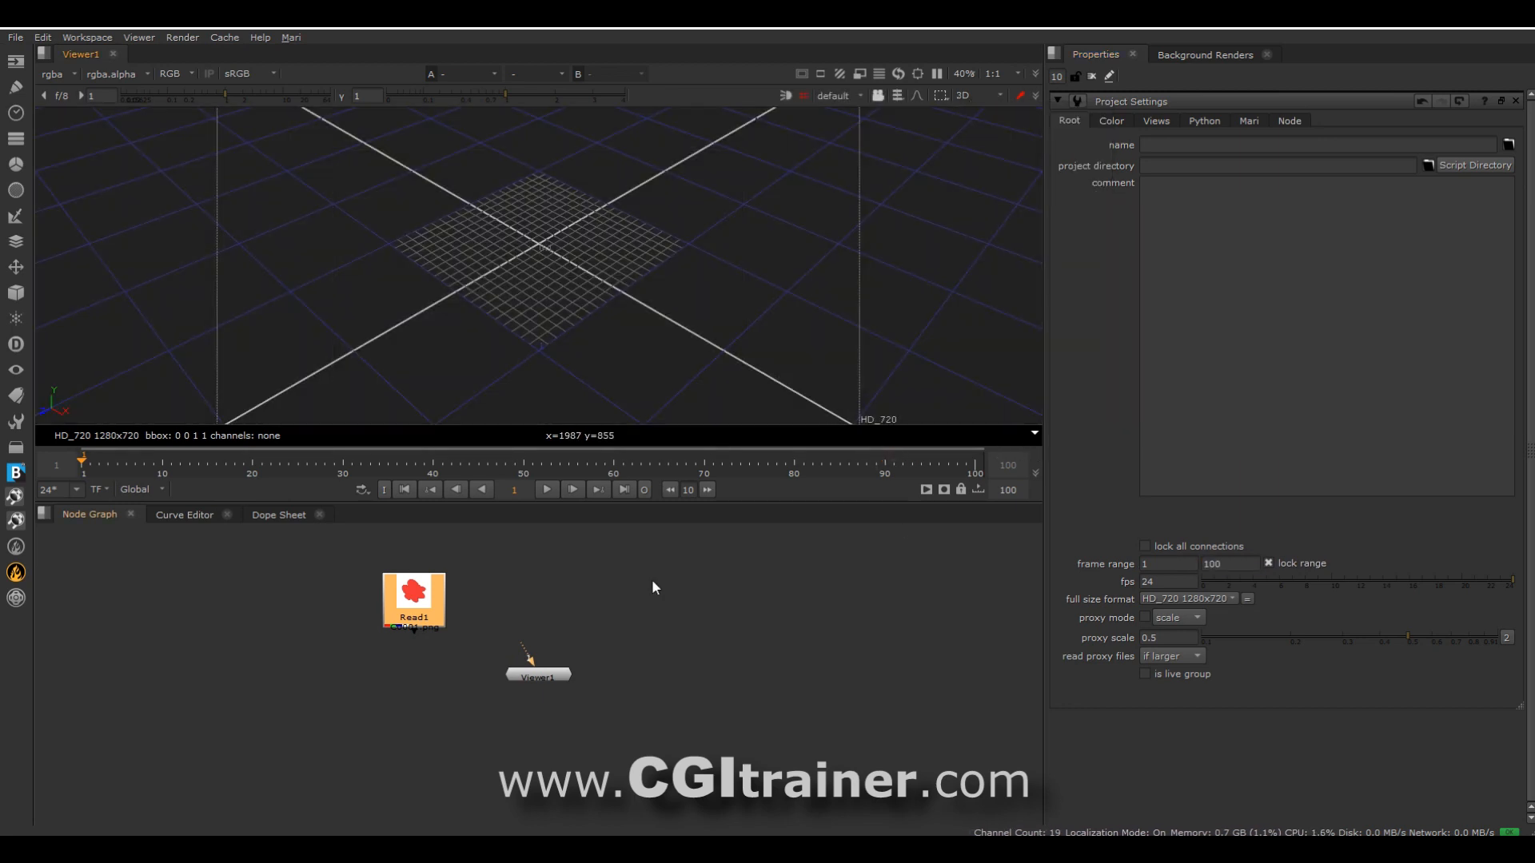
Add a ParticleEmitter node above Viewer1 and connect it to the viewer.
{"action": "right_click", "coordinate": [651, 589]}
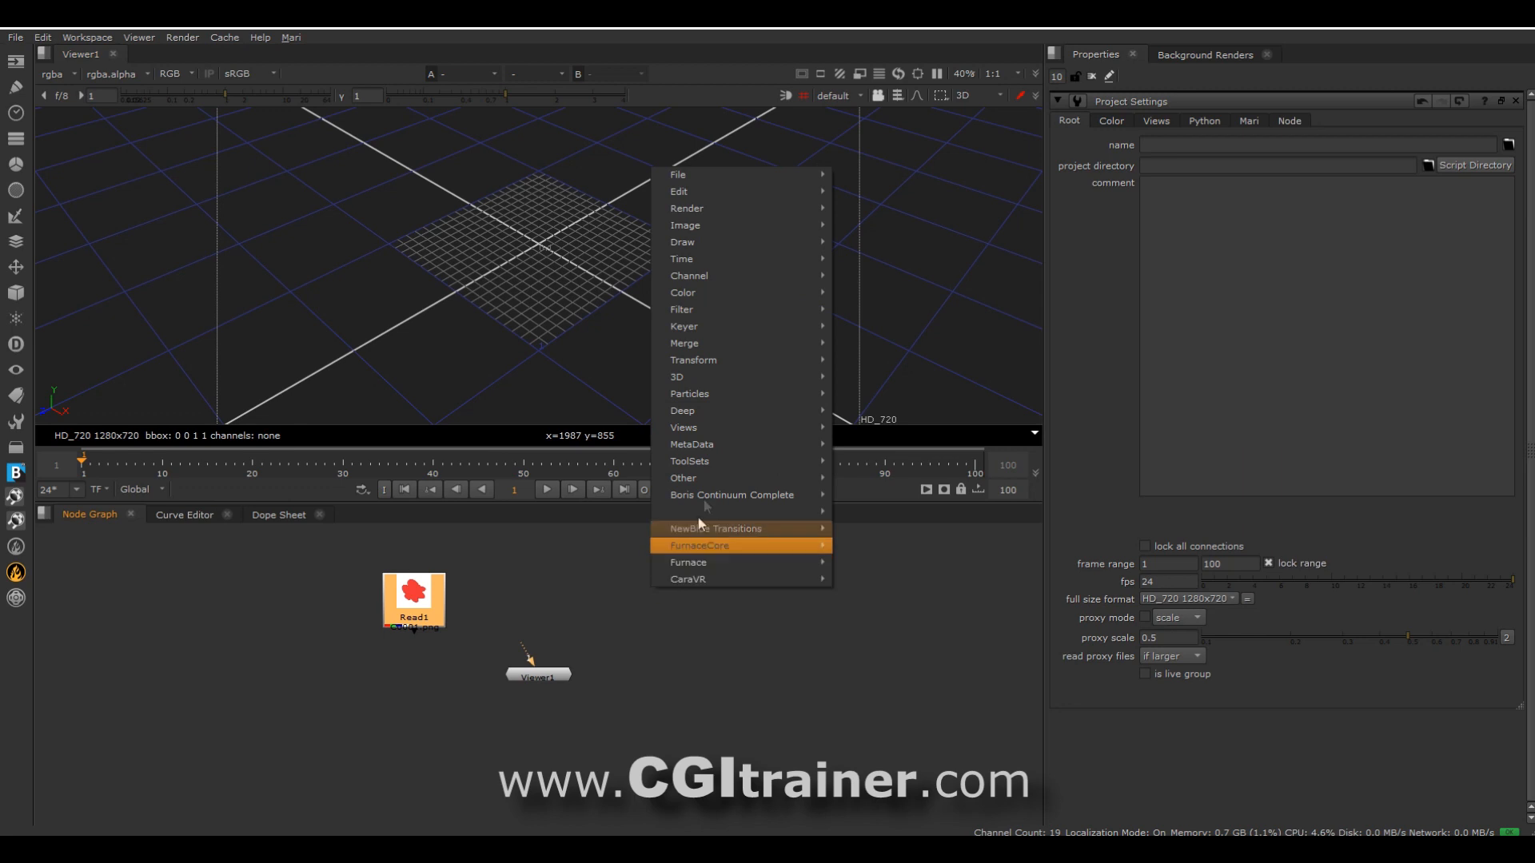
{"action": "mouse_move", "coordinate": [727, 392]}
{"action": "left_click", "coordinate": [916, 395]}
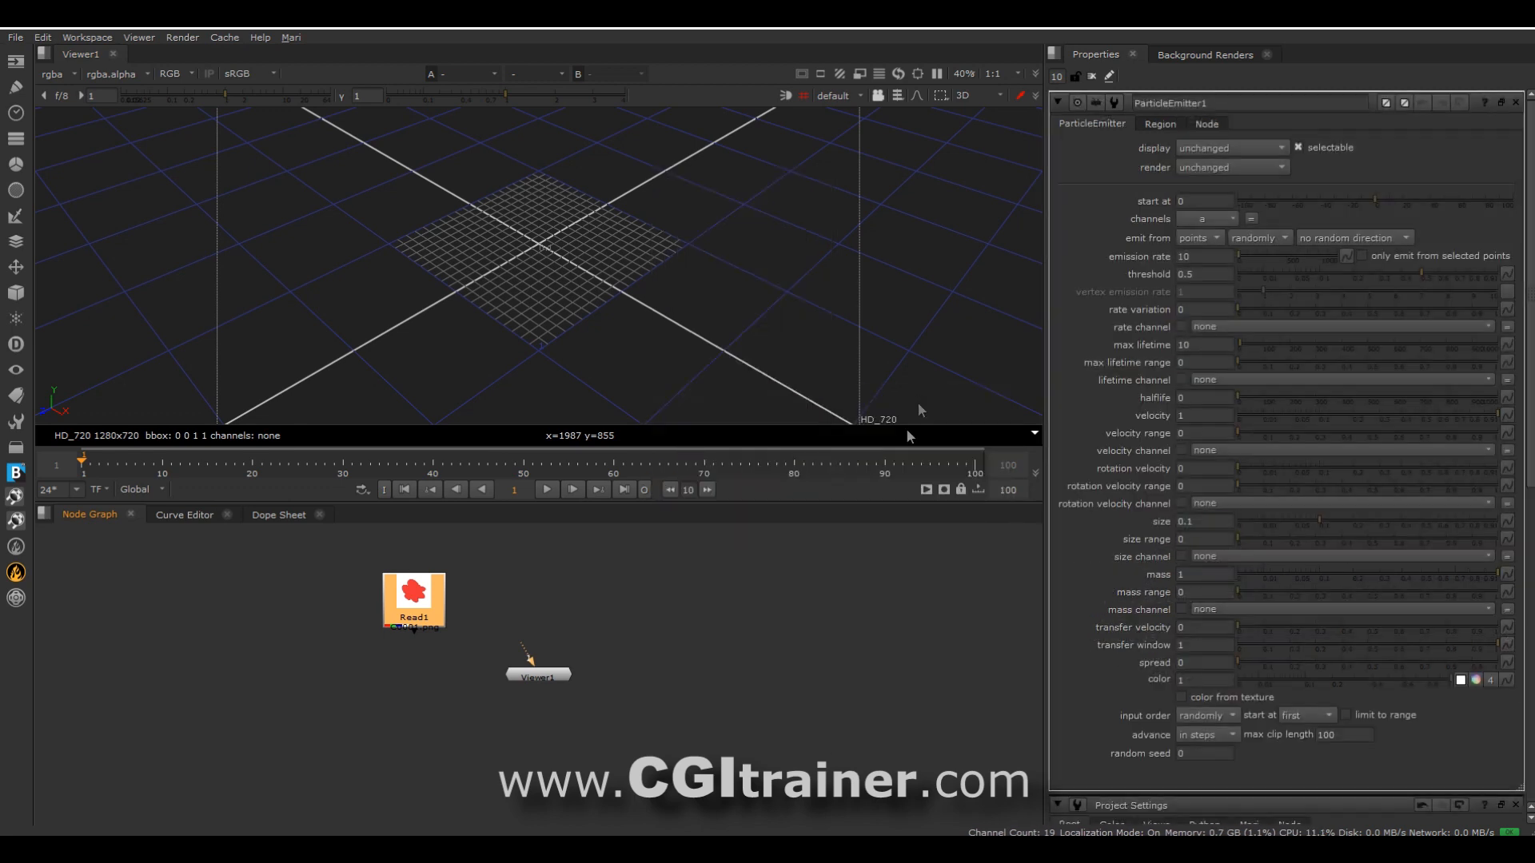
{"action": "left_click_drag", "start_coordinate": [563, 681], "coordinate": [631, 694]}
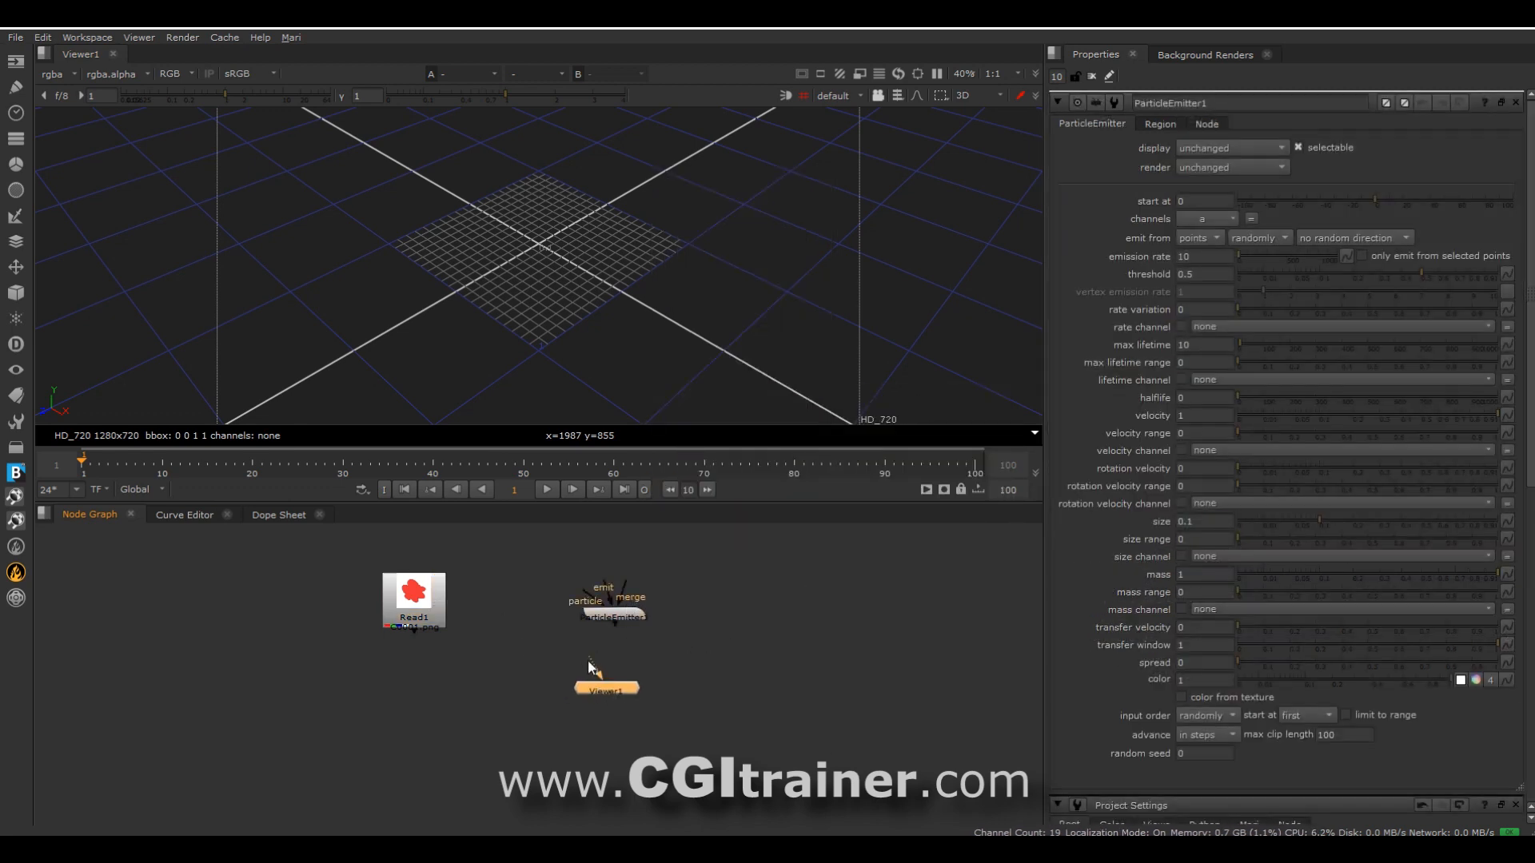
{"action": "left_click_drag", "start_coordinate": [619, 614], "coordinate": [620, 615]}
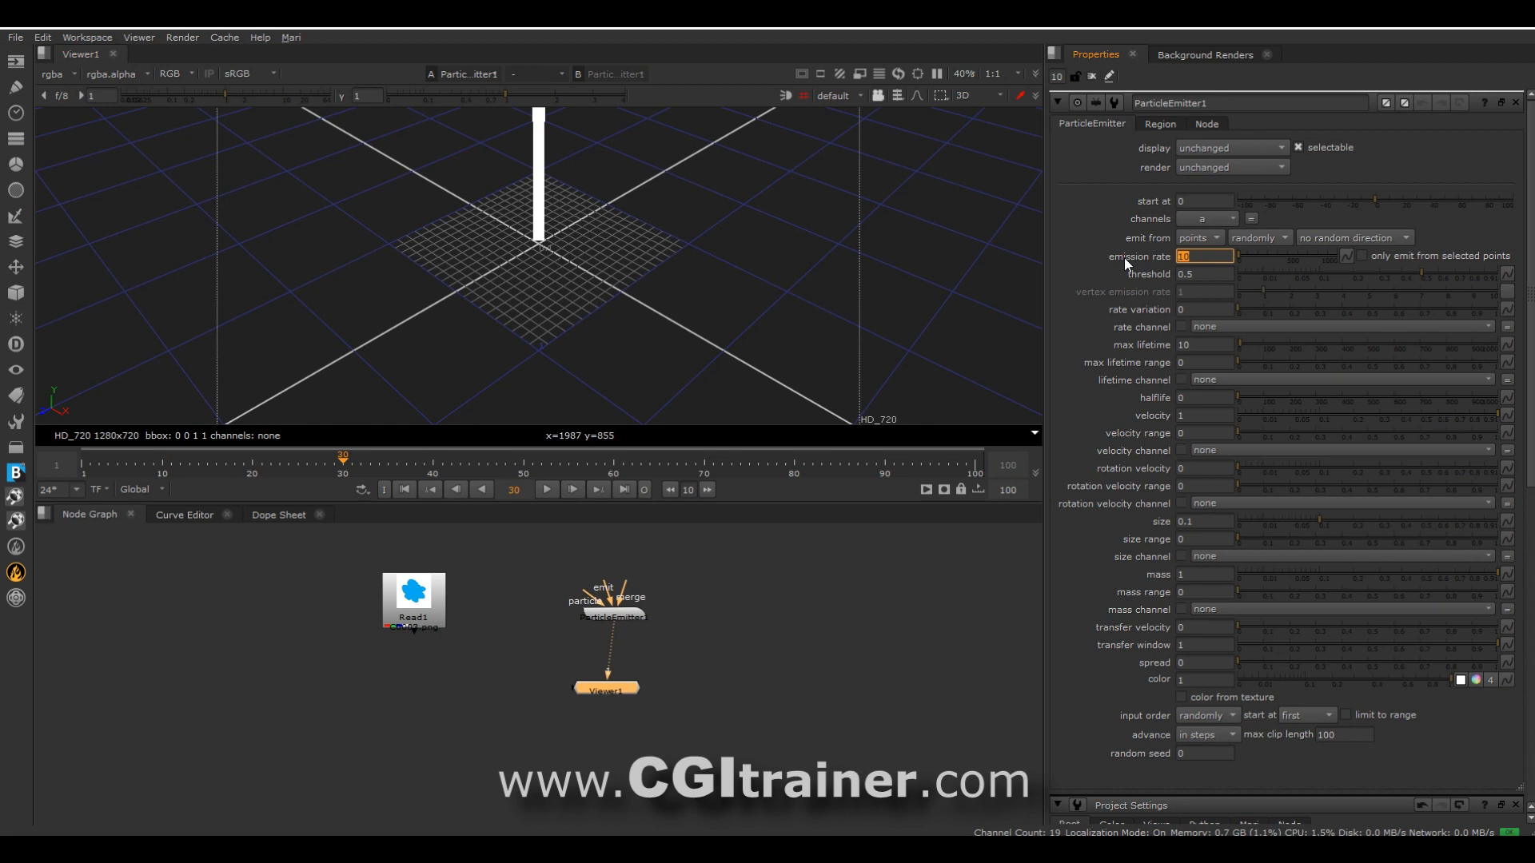
Set the ParticleEmitter's emission rate to 3 and check the particle column at frame 20.
{"action": "type", "text": "3"}
{"action": "key", "text": "Return"}
{"action": "left_click", "coordinate": [254, 455]}
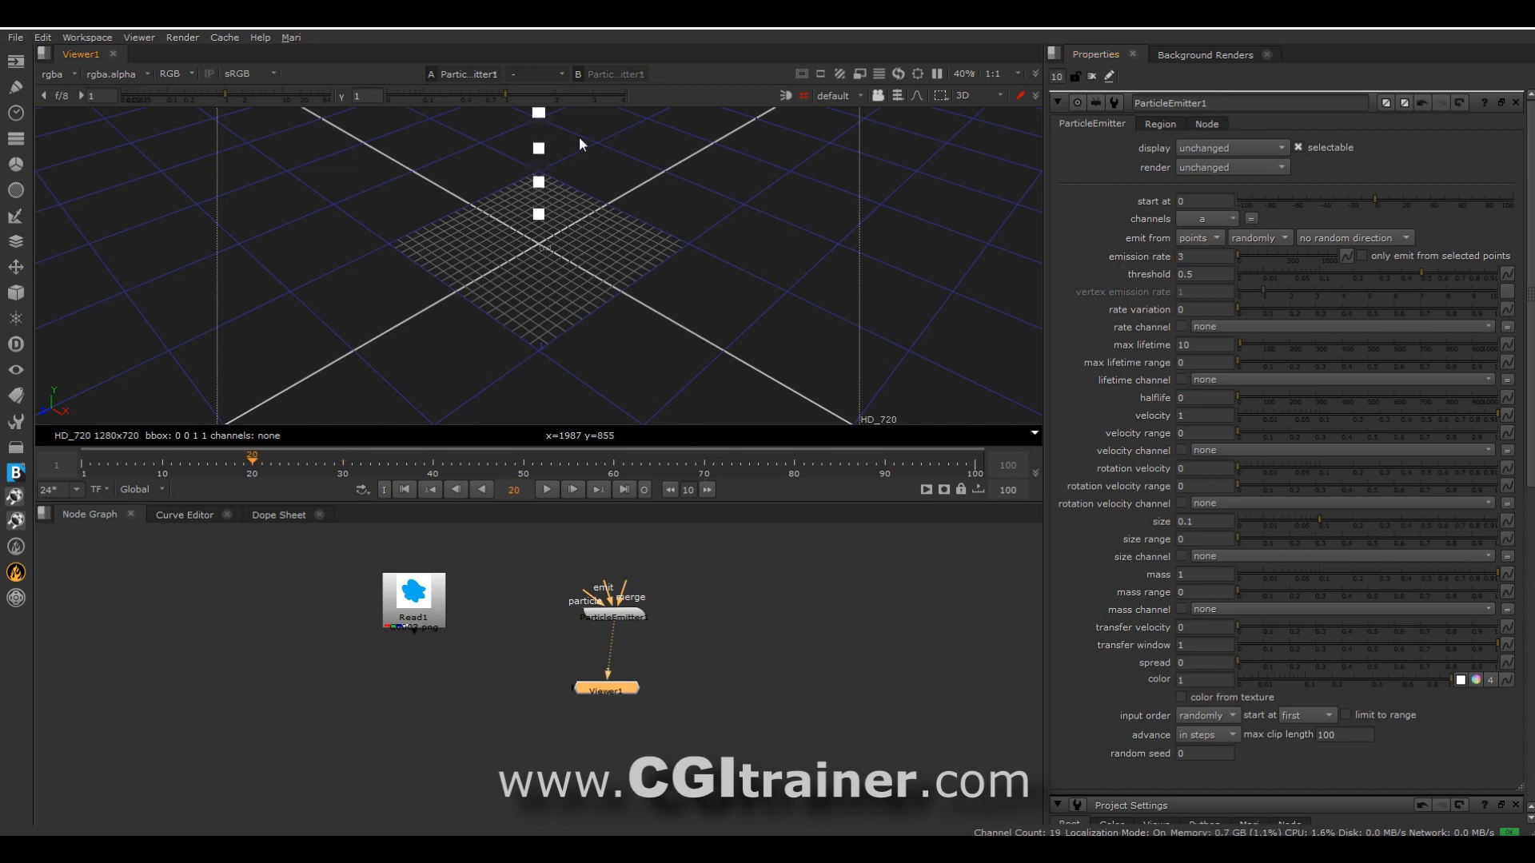
{"action": "scroll", "coordinate": [580, 204], "scroll_direction": "down", "scroll_amount": 5}
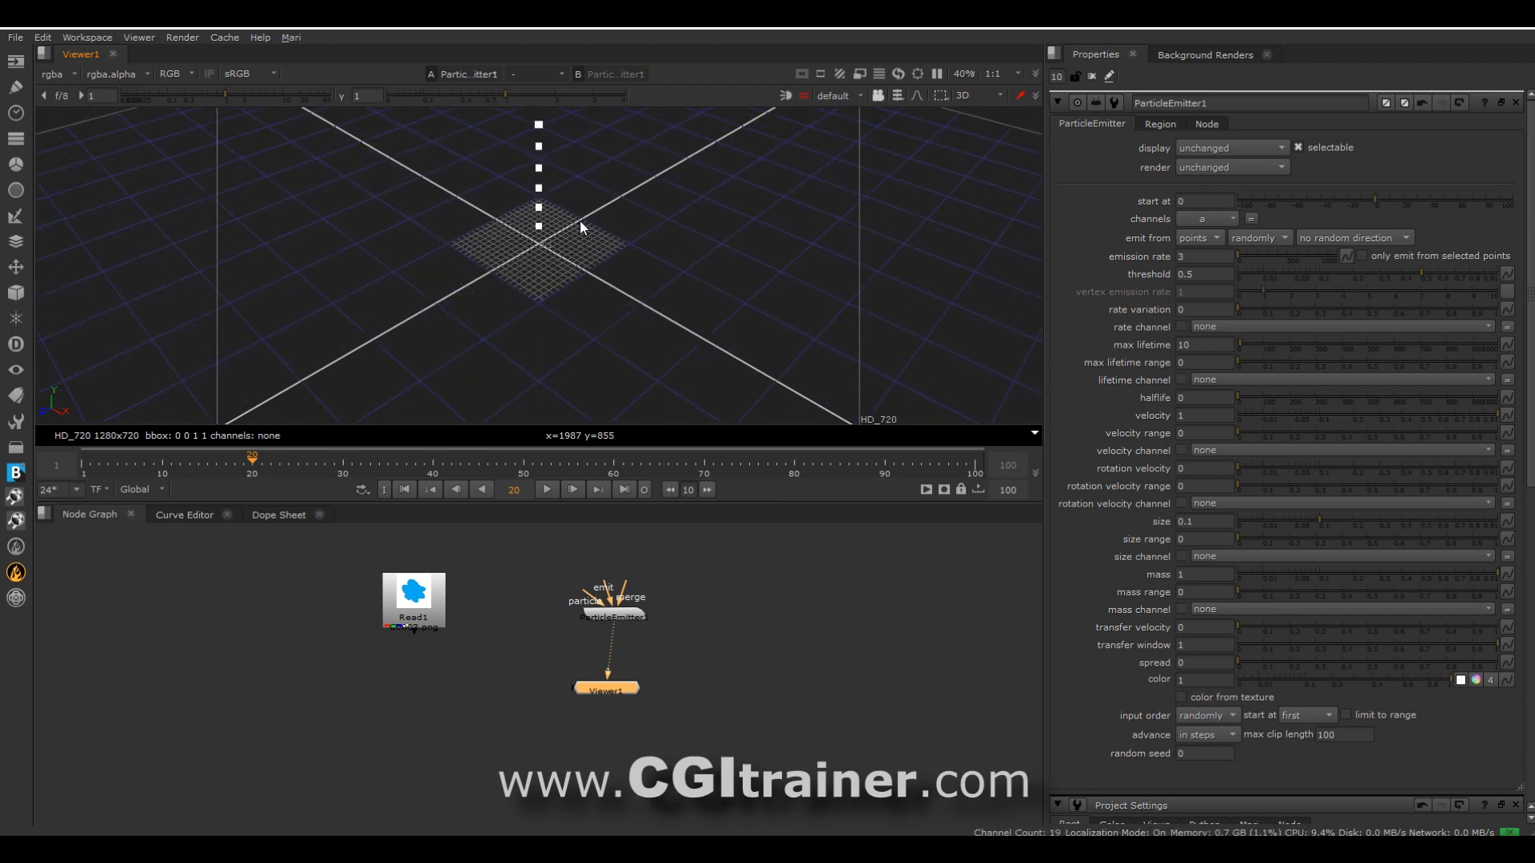
{"action": "scroll", "coordinate": [579, 207], "scroll_direction": "down", "scroll_amount": 3}
{"action": "left_click_drag", "start_coordinate": [578, 198], "coordinate": [589, 280], "text": "ctrl"}
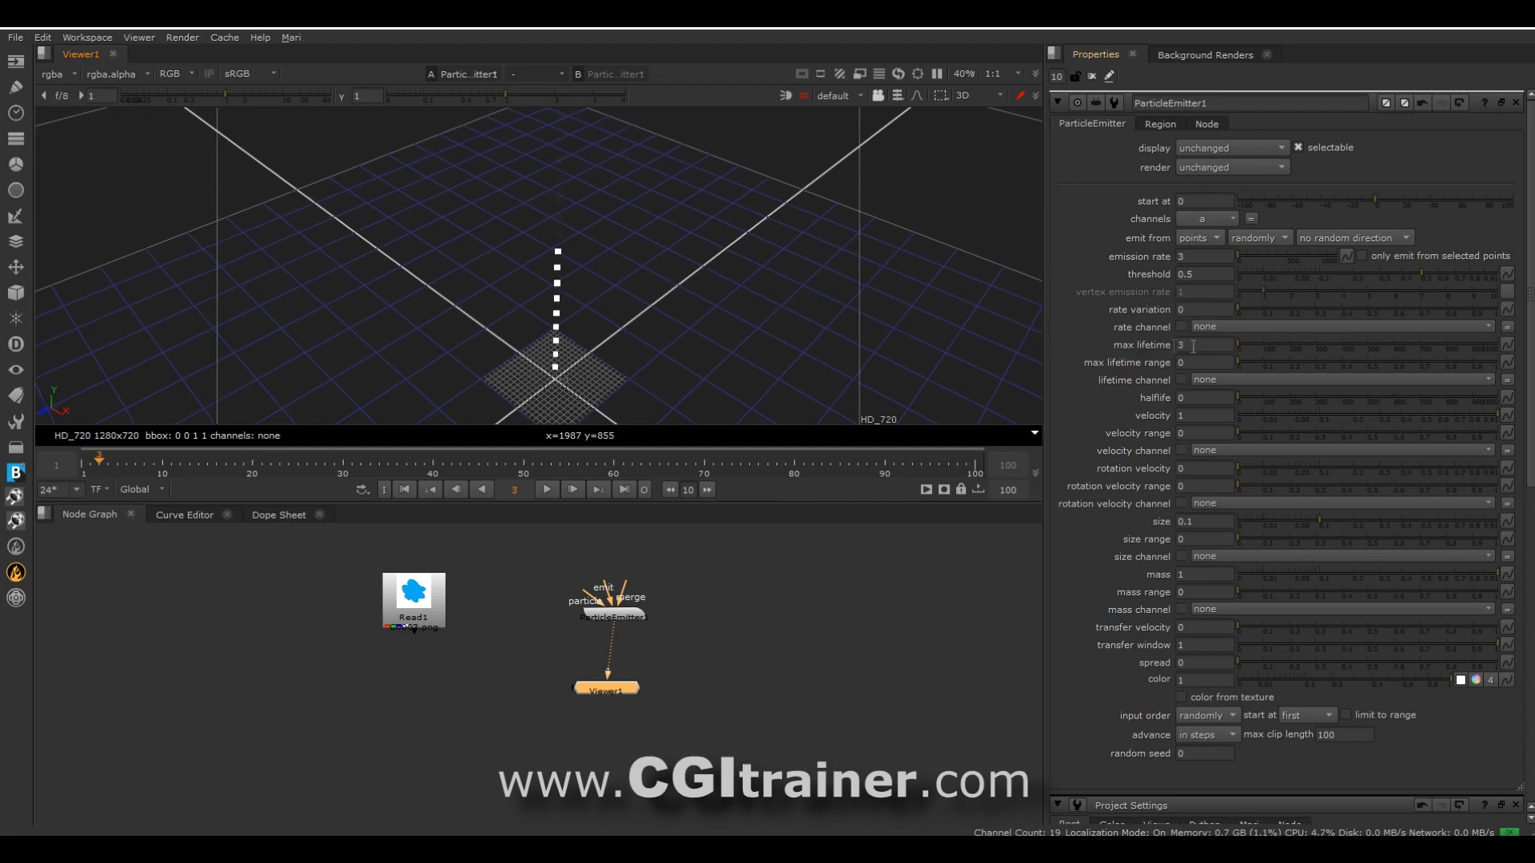
Set the emitter's max lifetime to 3 and its particle size to 1.
{"action": "left_click_drag", "start_coordinate": [1223, 345], "coordinate": [1142, 349]}
{"action": "double_click", "coordinate": [1203, 521]}
{"action": "type", "text": "1"}
{"action": "key", "text": "Return"}
Connect Read1 to the emitter's particle input, and set the emission rate to 1 after stepping through frames 1 to 3.
{"action": "left_click_drag", "start_coordinate": [587, 600], "coordinate": [422, 605]}
{"action": "left_click", "coordinate": [84, 464]}
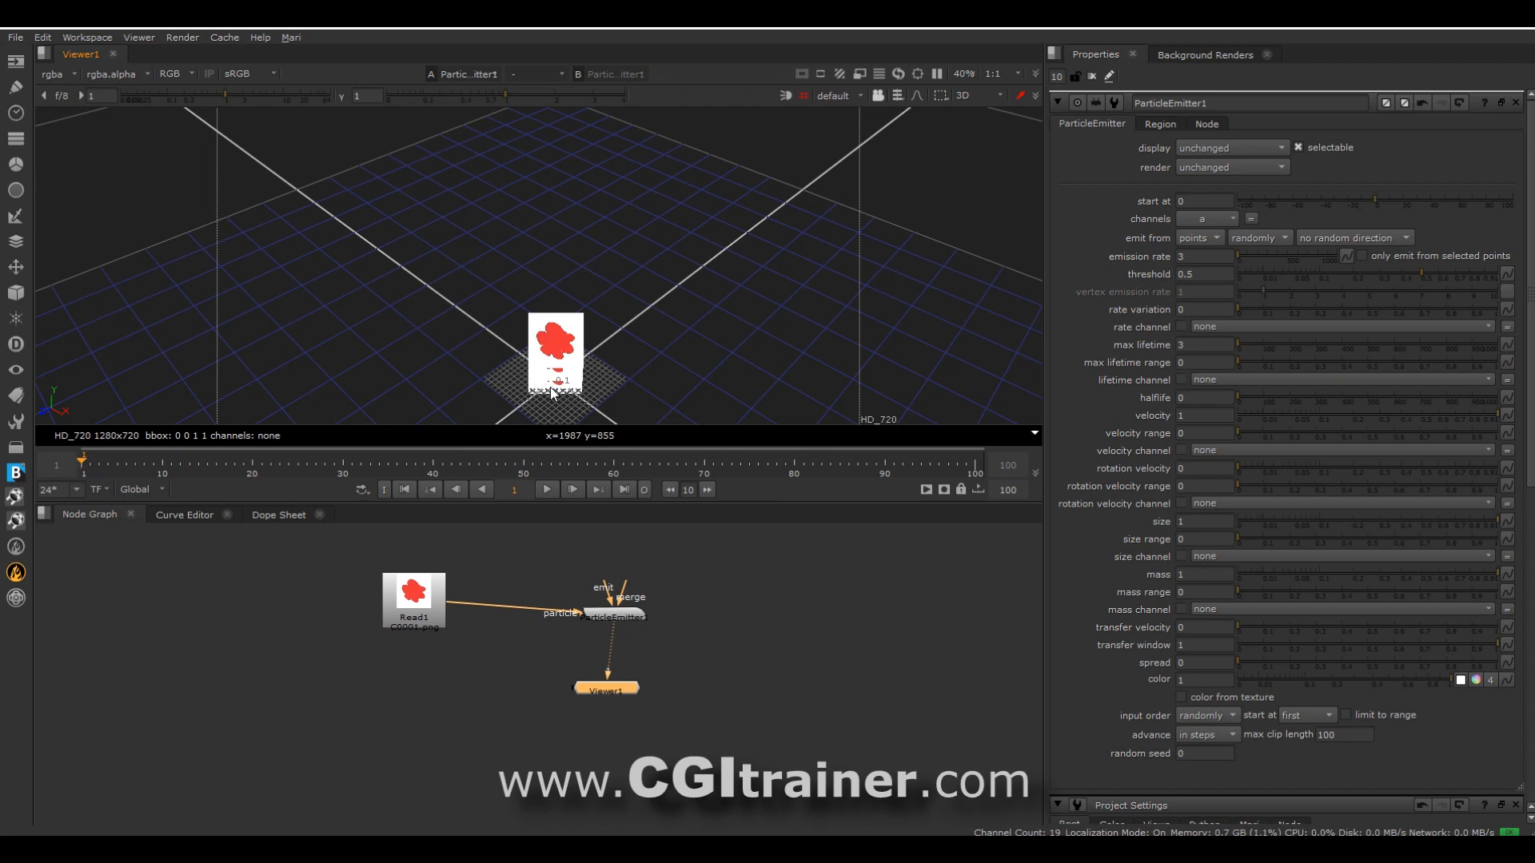
{"action": "left_click", "coordinate": [572, 489]}
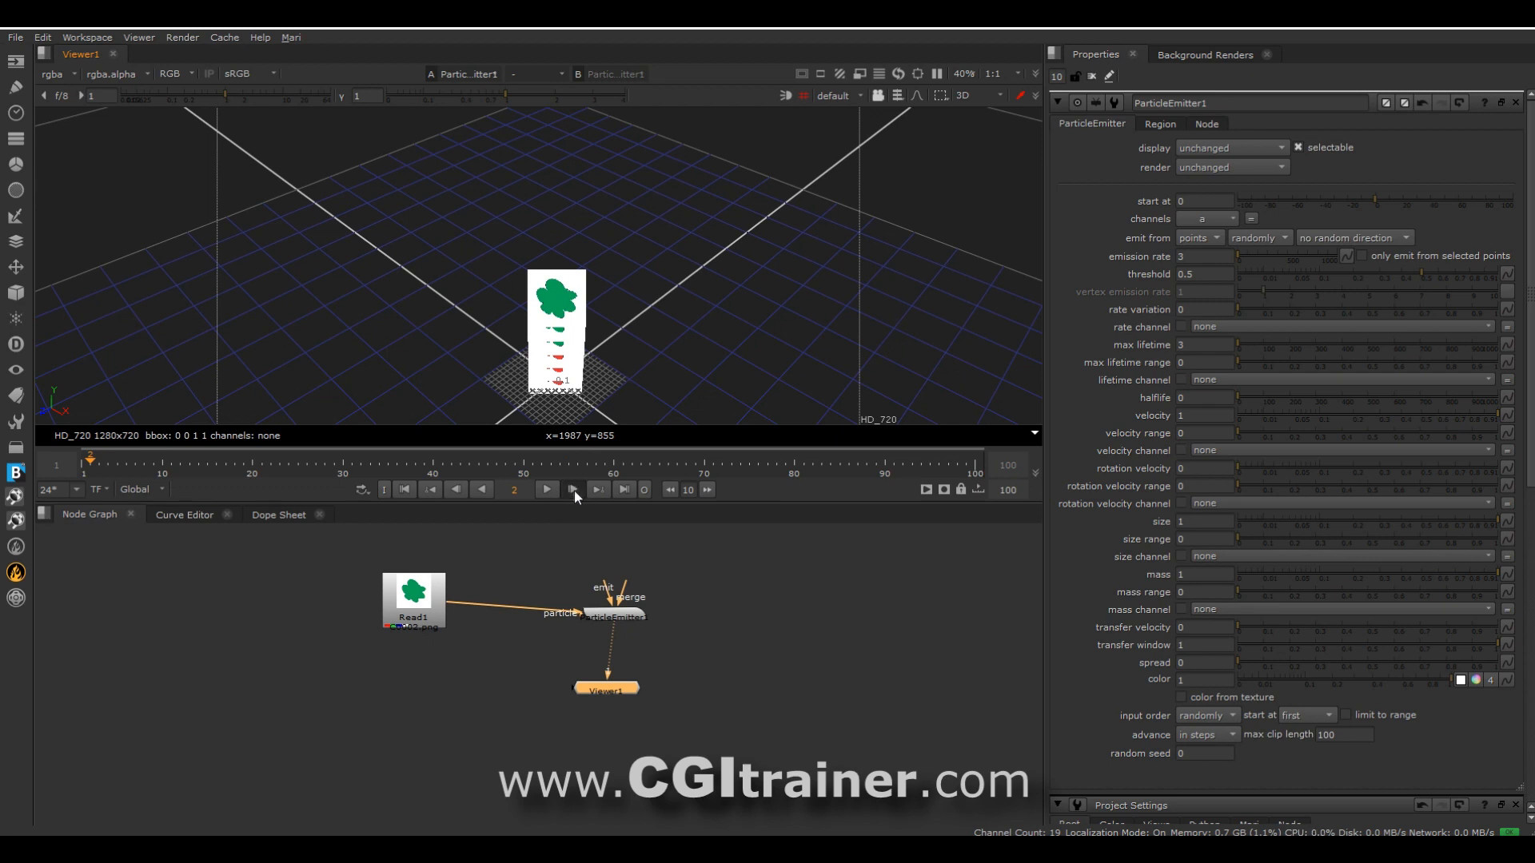
{"action": "left_click", "coordinate": [573, 489]}
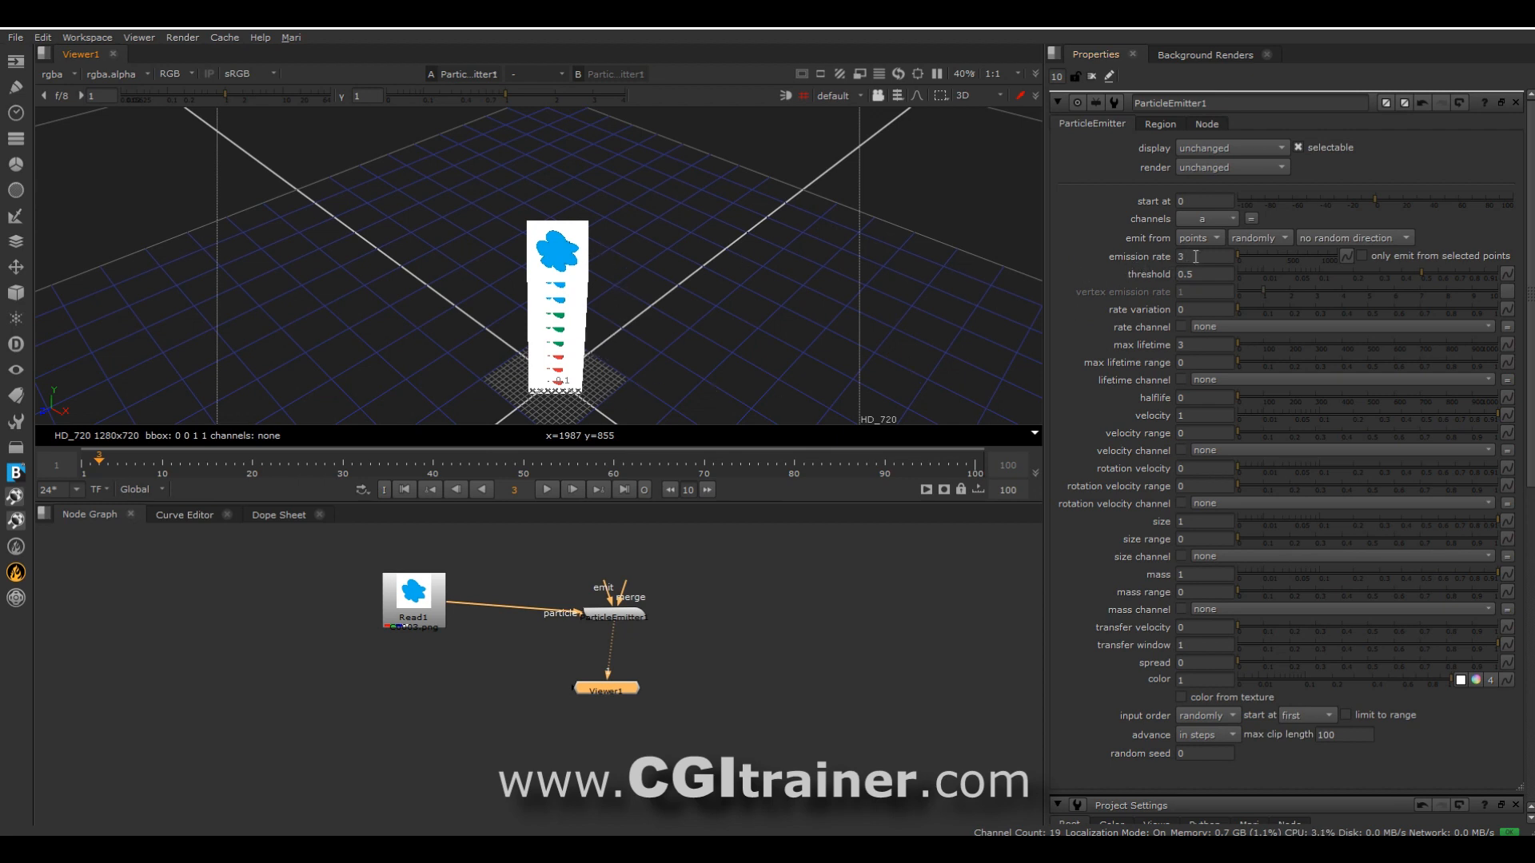
{"action": "key", "text": "Return"}
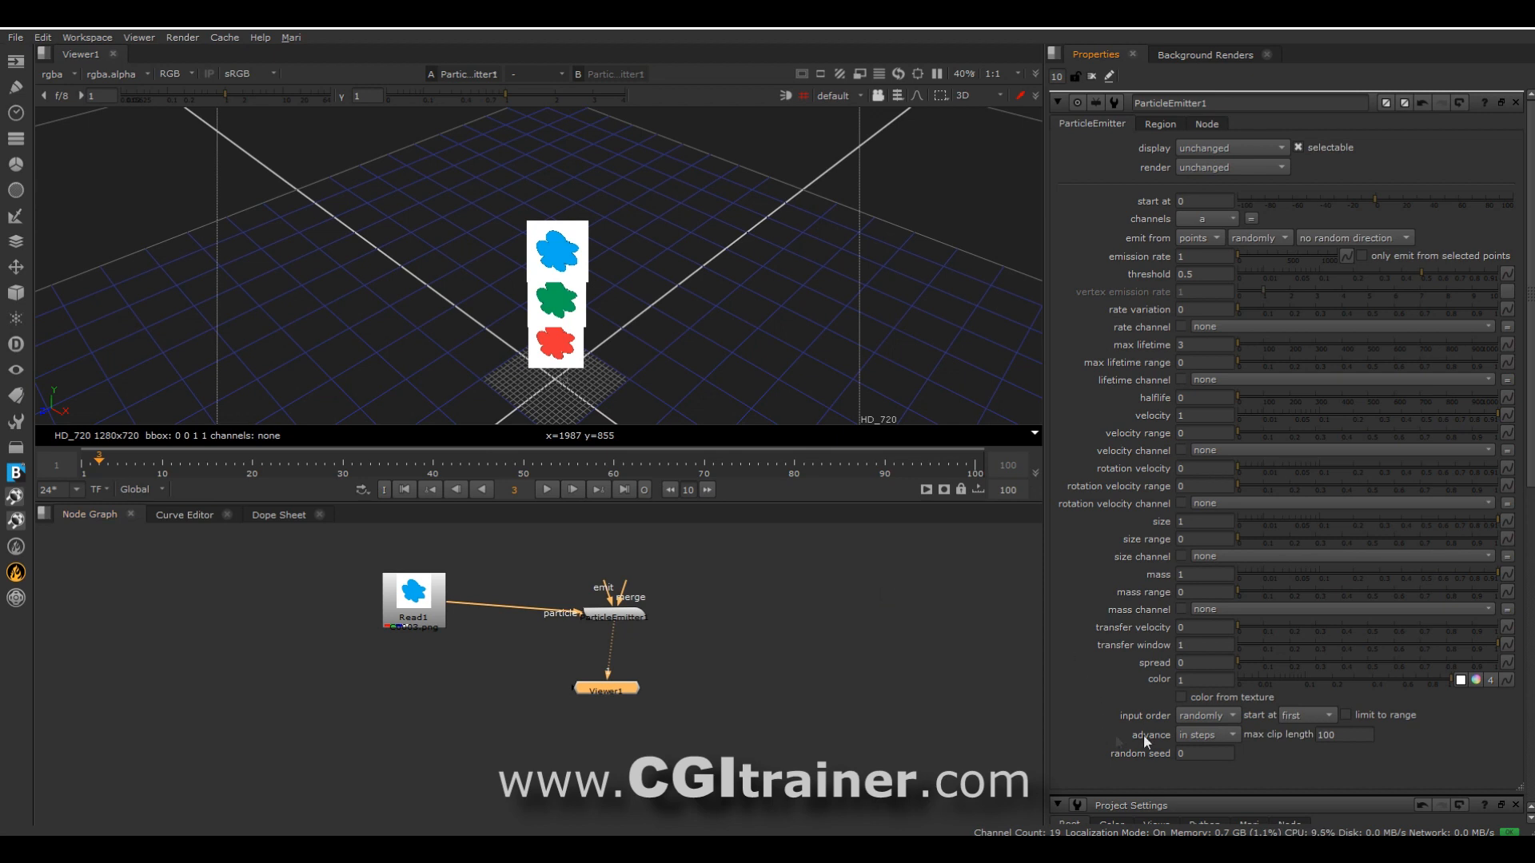
Try the emitter's randomly and constant advance modes, and return the setting to in steps.
{"action": "left_click", "coordinate": [1201, 735]}
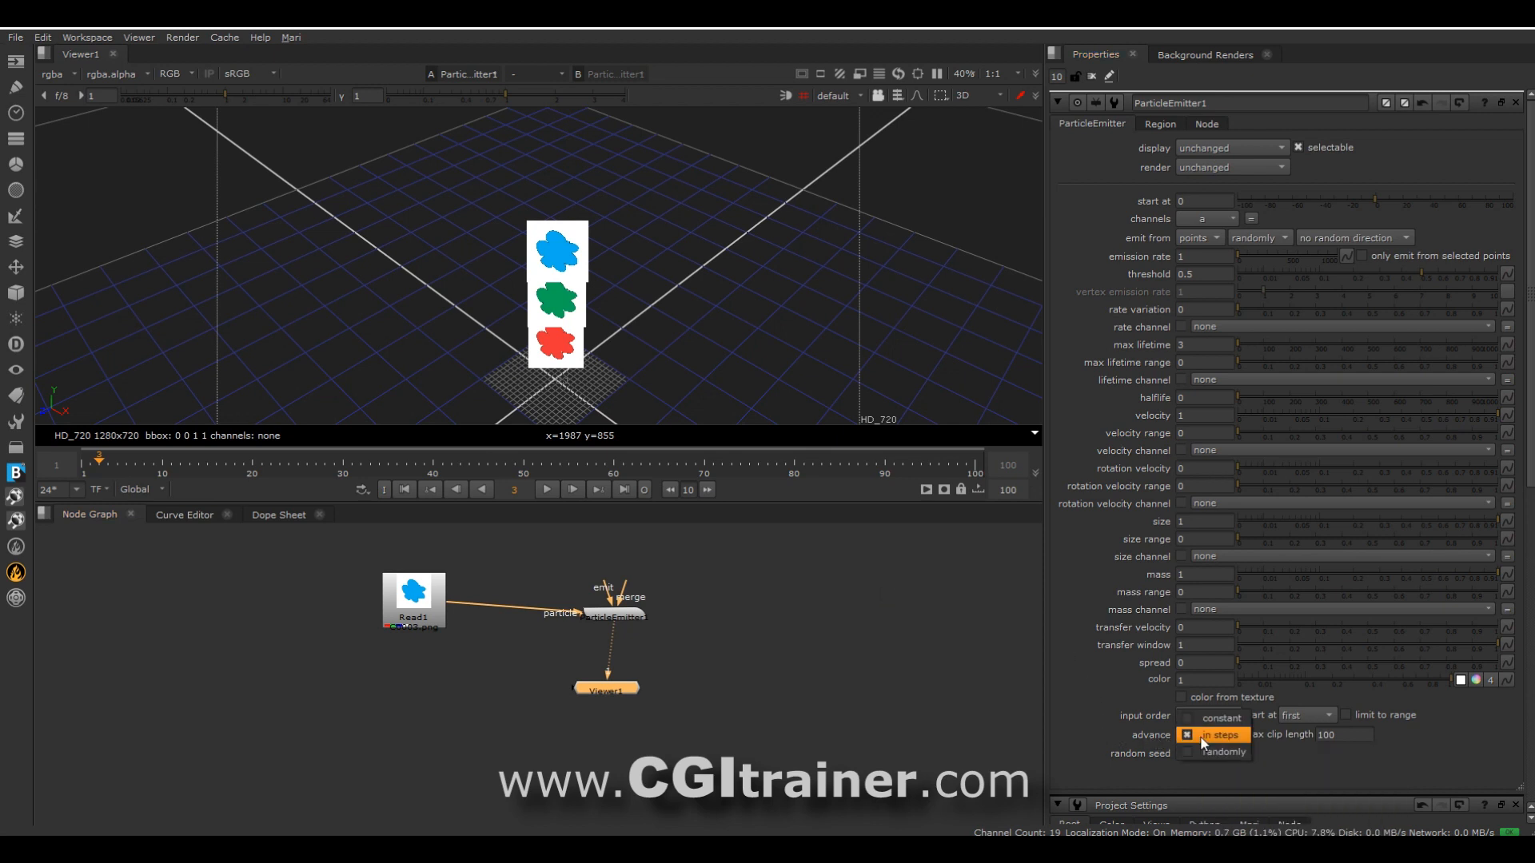
{"action": "left_click", "coordinate": [1213, 753]}
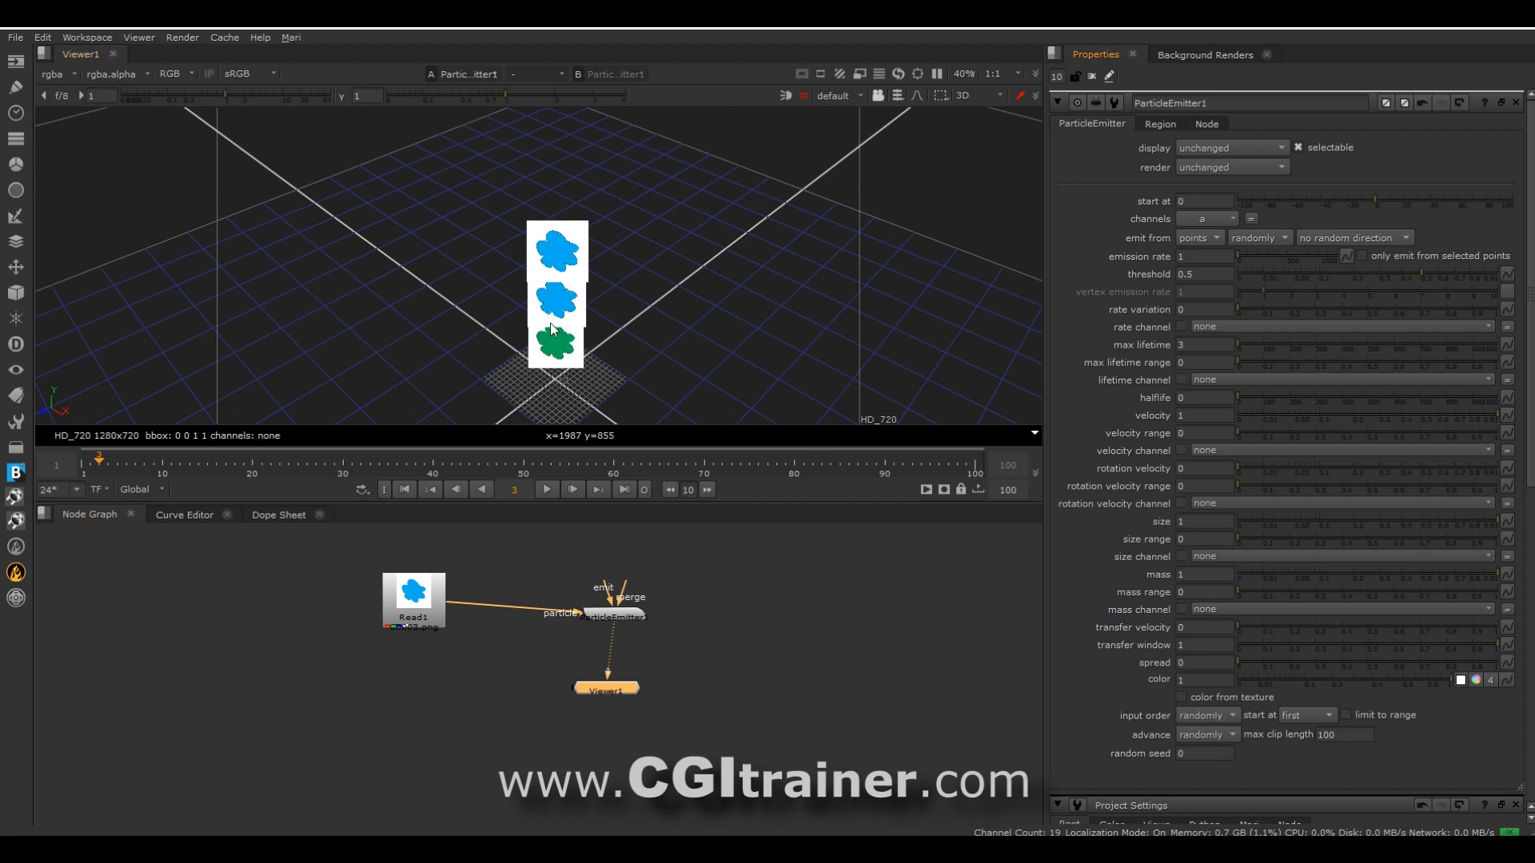
{"action": "left_click", "coordinate": [1200, 736]}
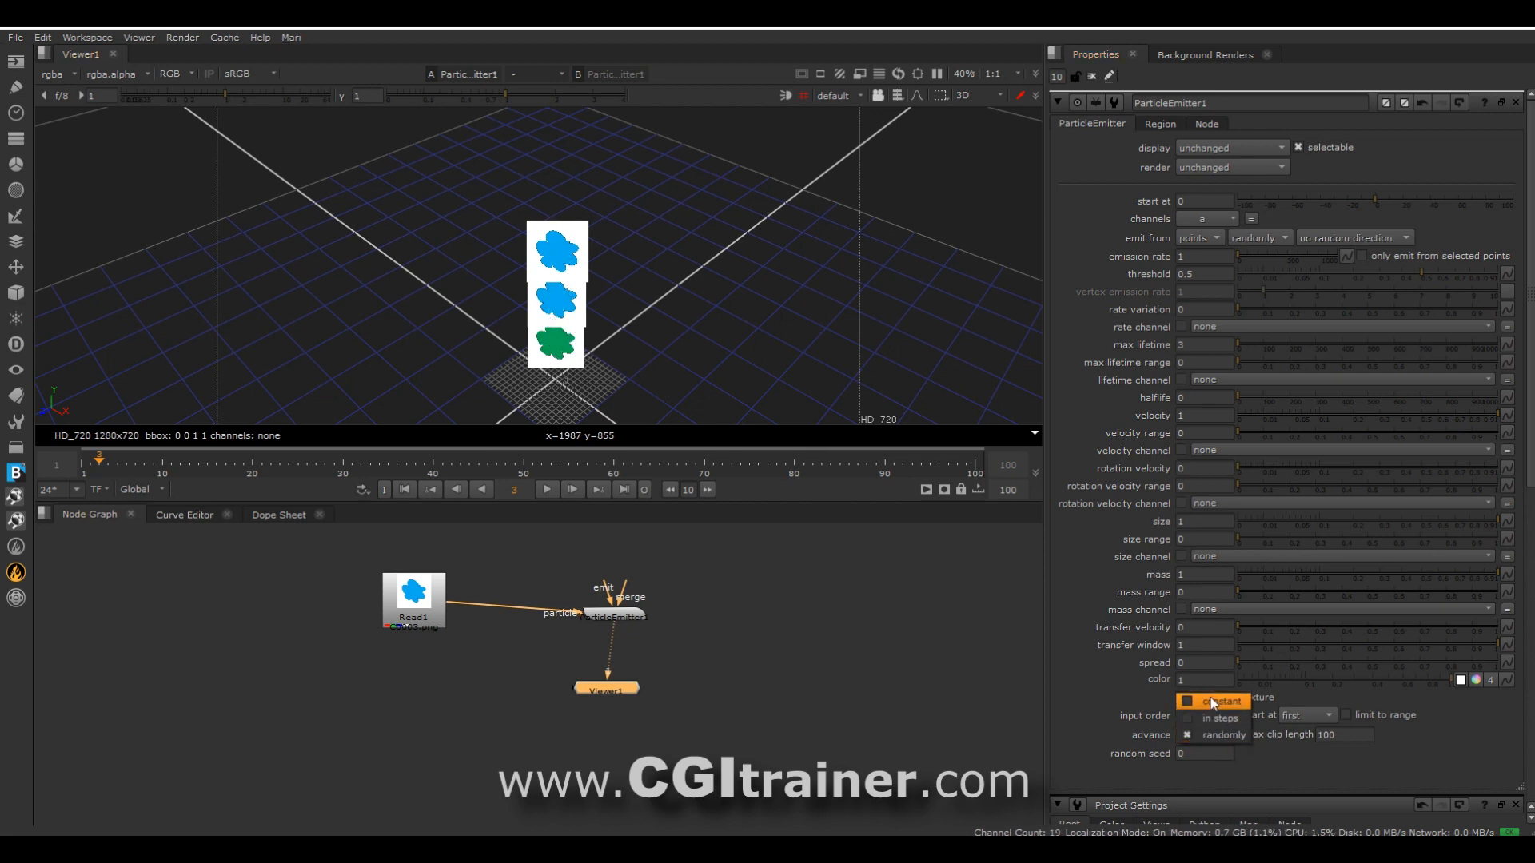
{"action": "left_click", "coordinate": [1213, 703]}
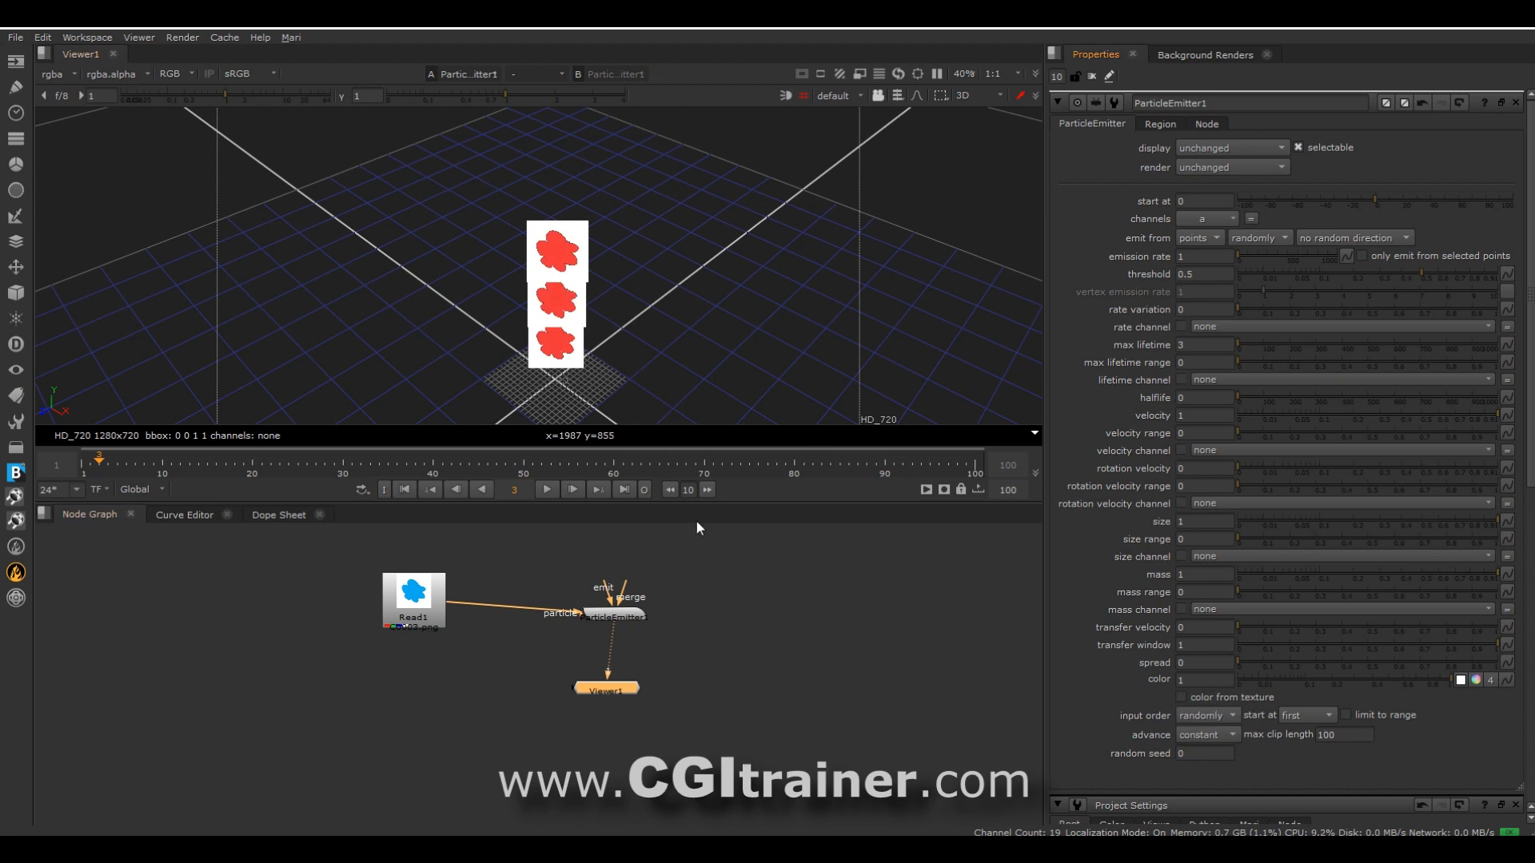
{"action": "left_click", "coordinate": [1202, 735]}
{"action": "left_click", "coordinate": [1201, 751]}
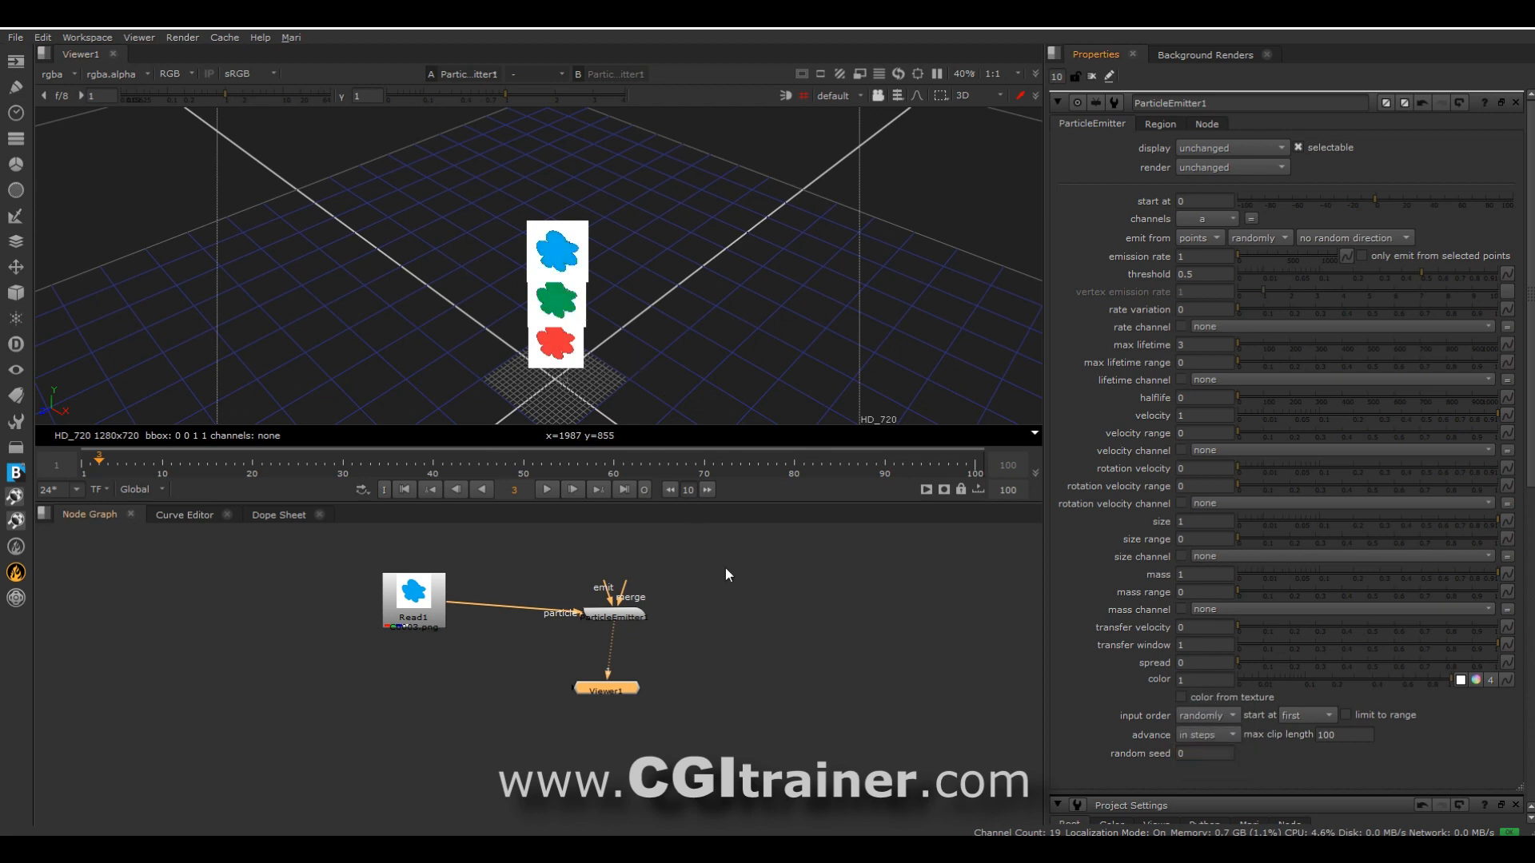
Reposition Read1 and the ParticleEmitter in the node graph to make room above the emitter.
{"action": "left_click_drag", "start_coordinate": [413, 595], "coordinate": [327, 602]}
{"action": "left_click", "coordinate": [615, 621]}
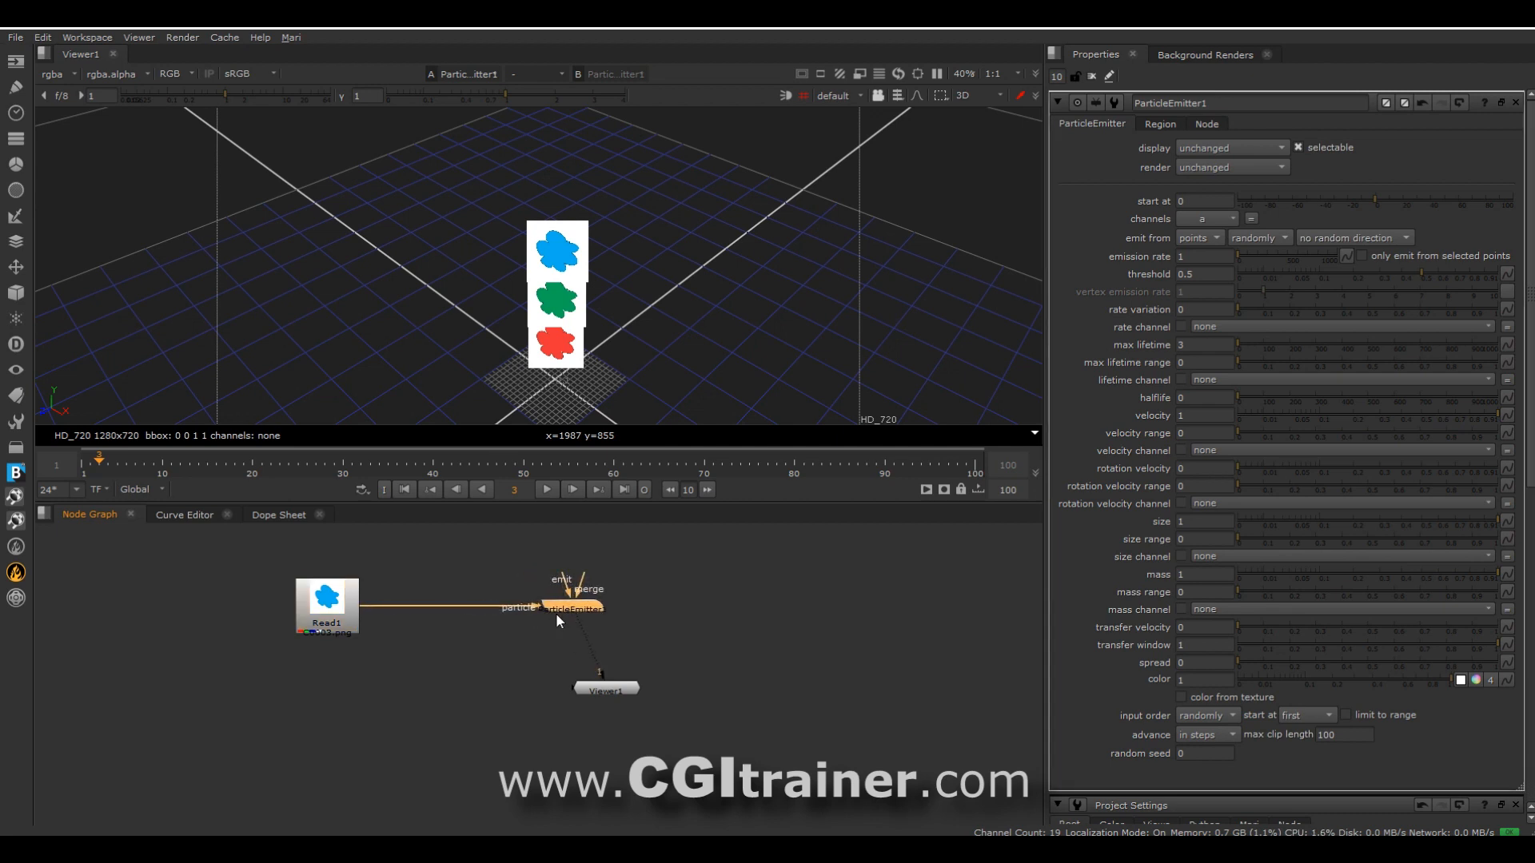
{"action": "middle_click_drag", "start_coordinate": [750, 601], "coordinate": [717, 700]}
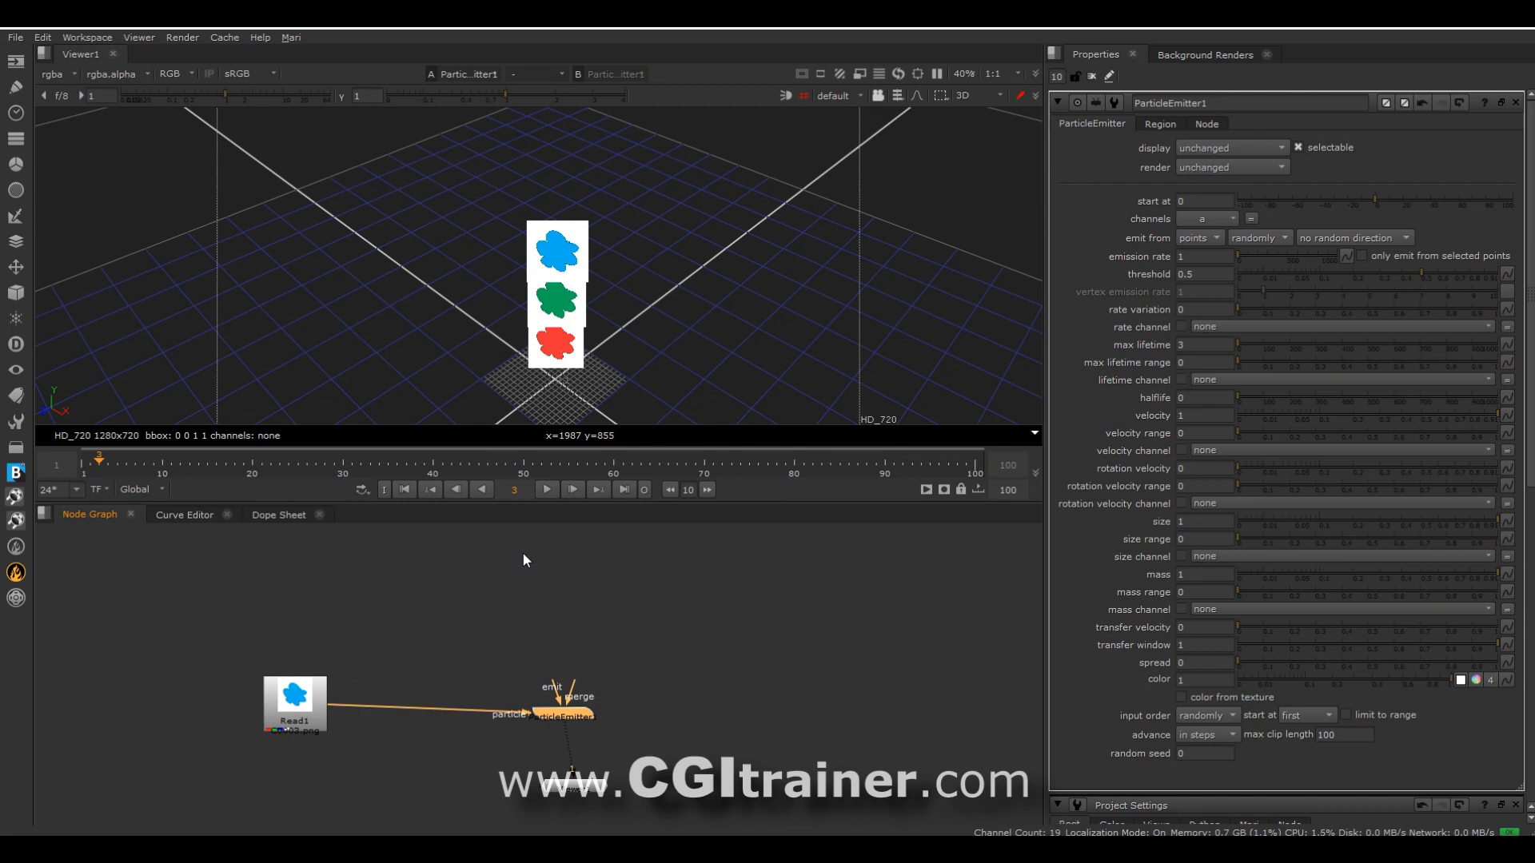
Add a Cube geometry node connected to the emitter's emit input, check the emission over several frames, and close the cube's properties.
{"action": "right_click", "coordinate": [483, 559]}
{"action": "mouse_move", "coordinate": [353, 543]}
{"action": "mouse_move", "coordinate": [548, 563]}
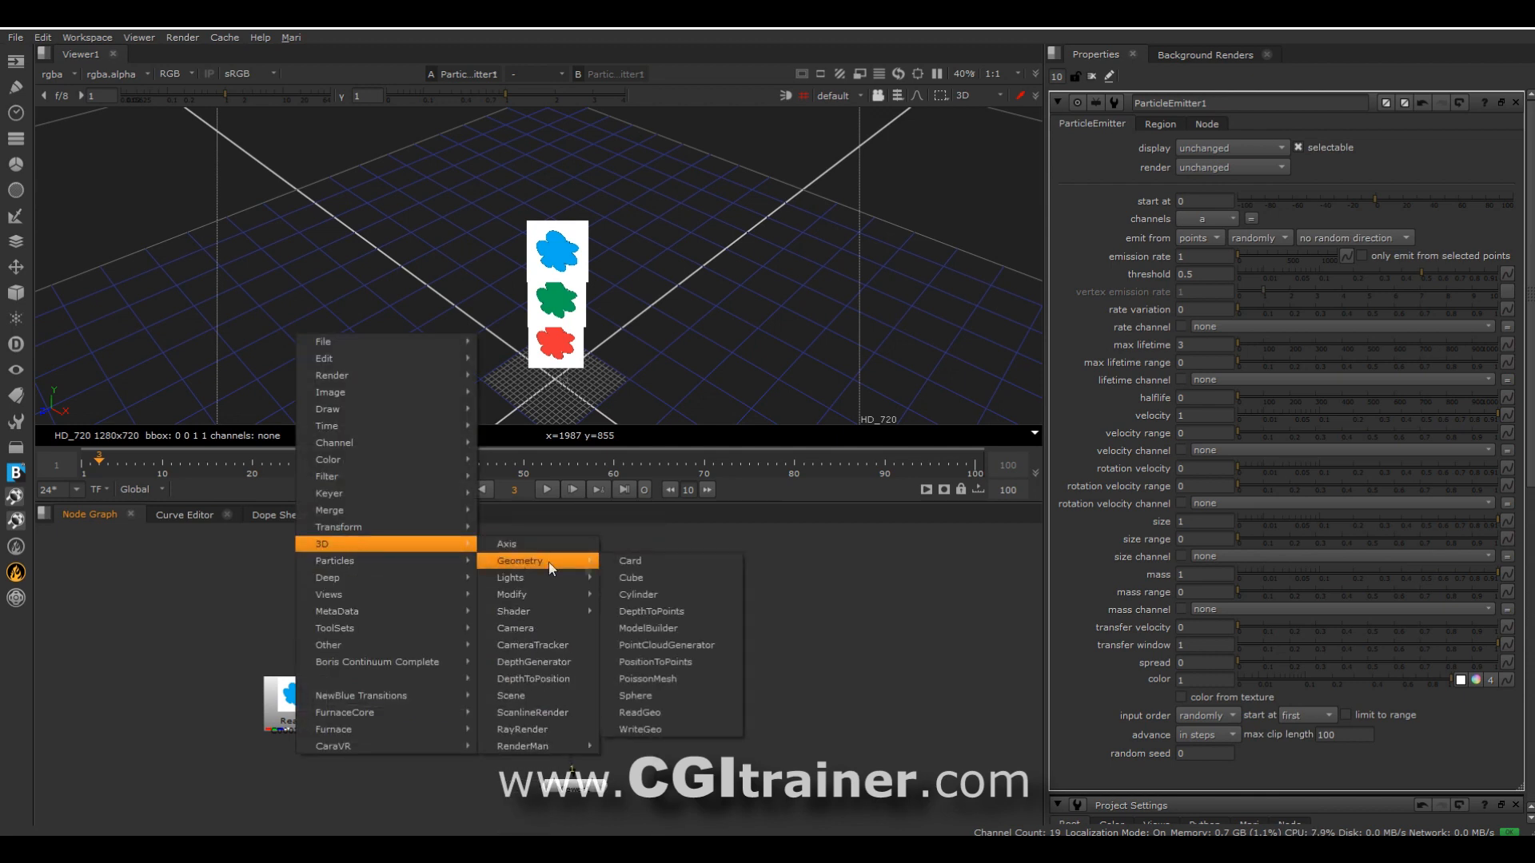
{"action": "left_click", "coordinate": [661, 577]}
{"action": "left_click_drag", "start_coordinate": [549, 624], "coordinate": [497, 566]}
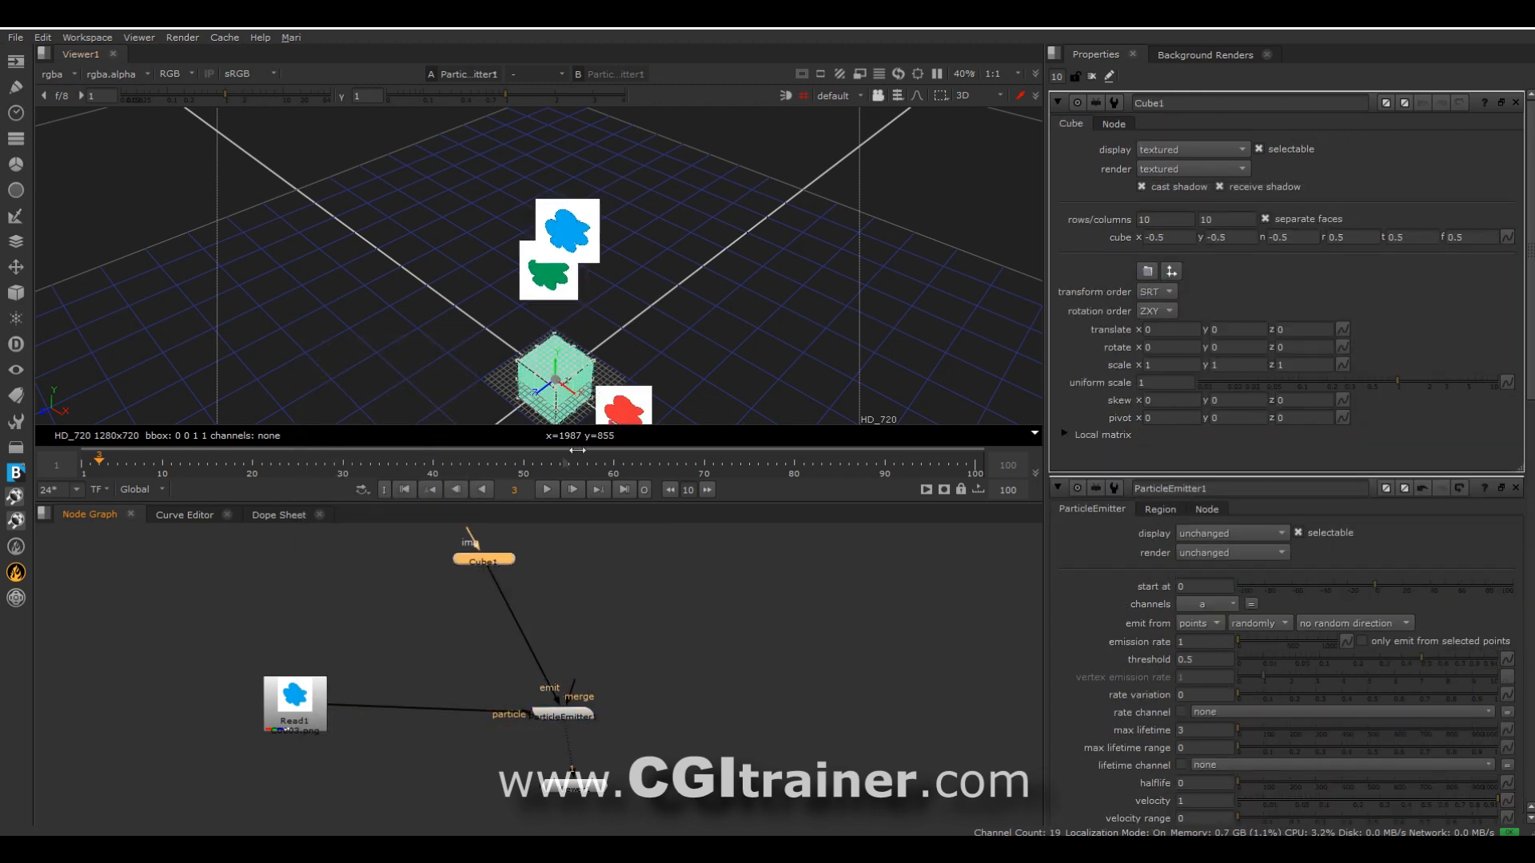
{"action": "left_click_drag", "start_coordinate": [522, 459], "coordinate": [102, 454]}
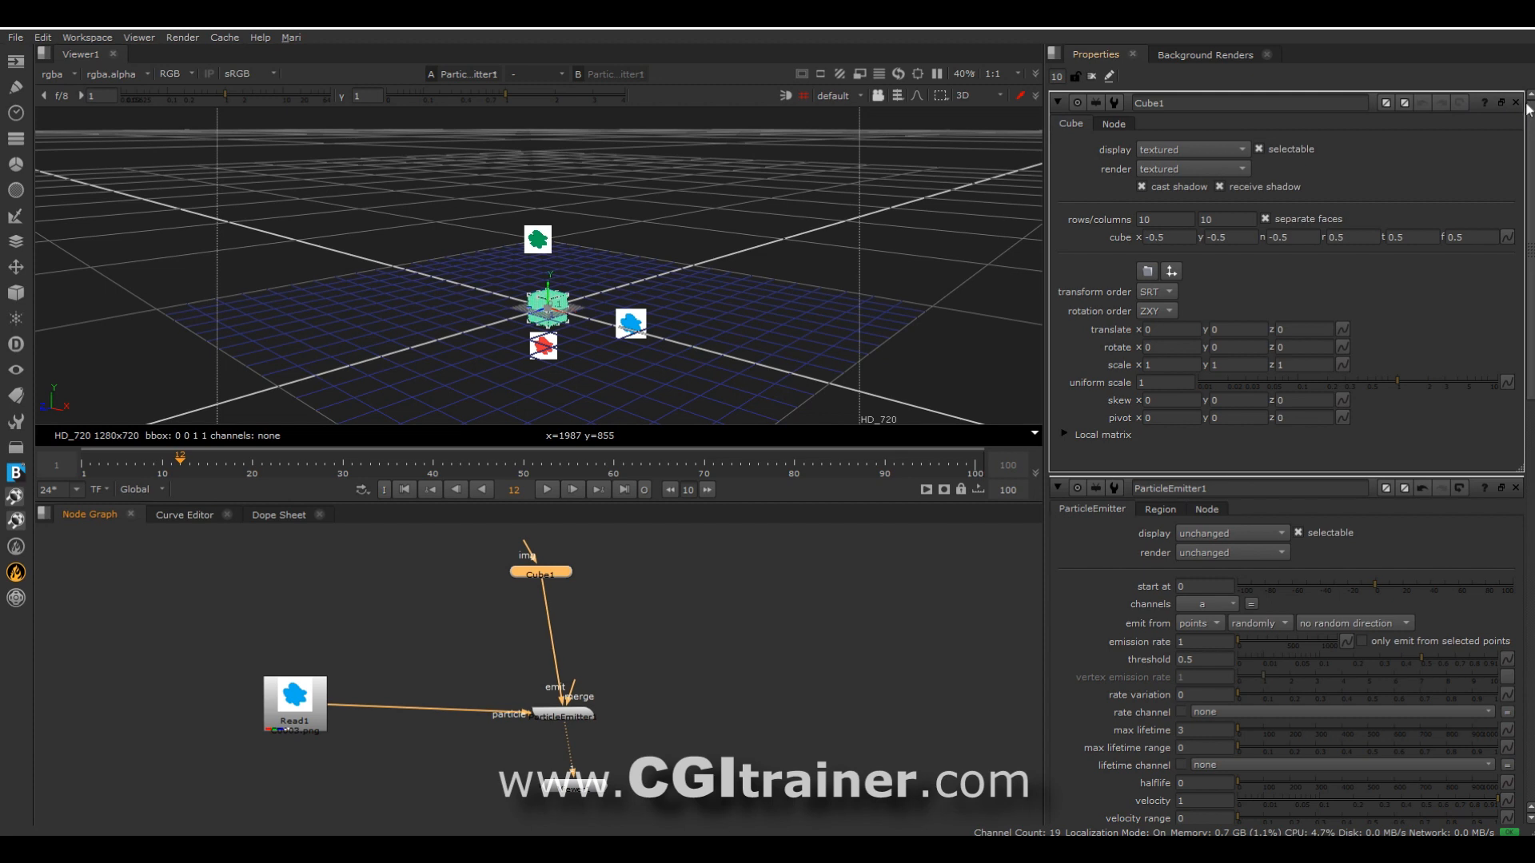
{"action": "left_click", "coordinate": [1517, 104]}
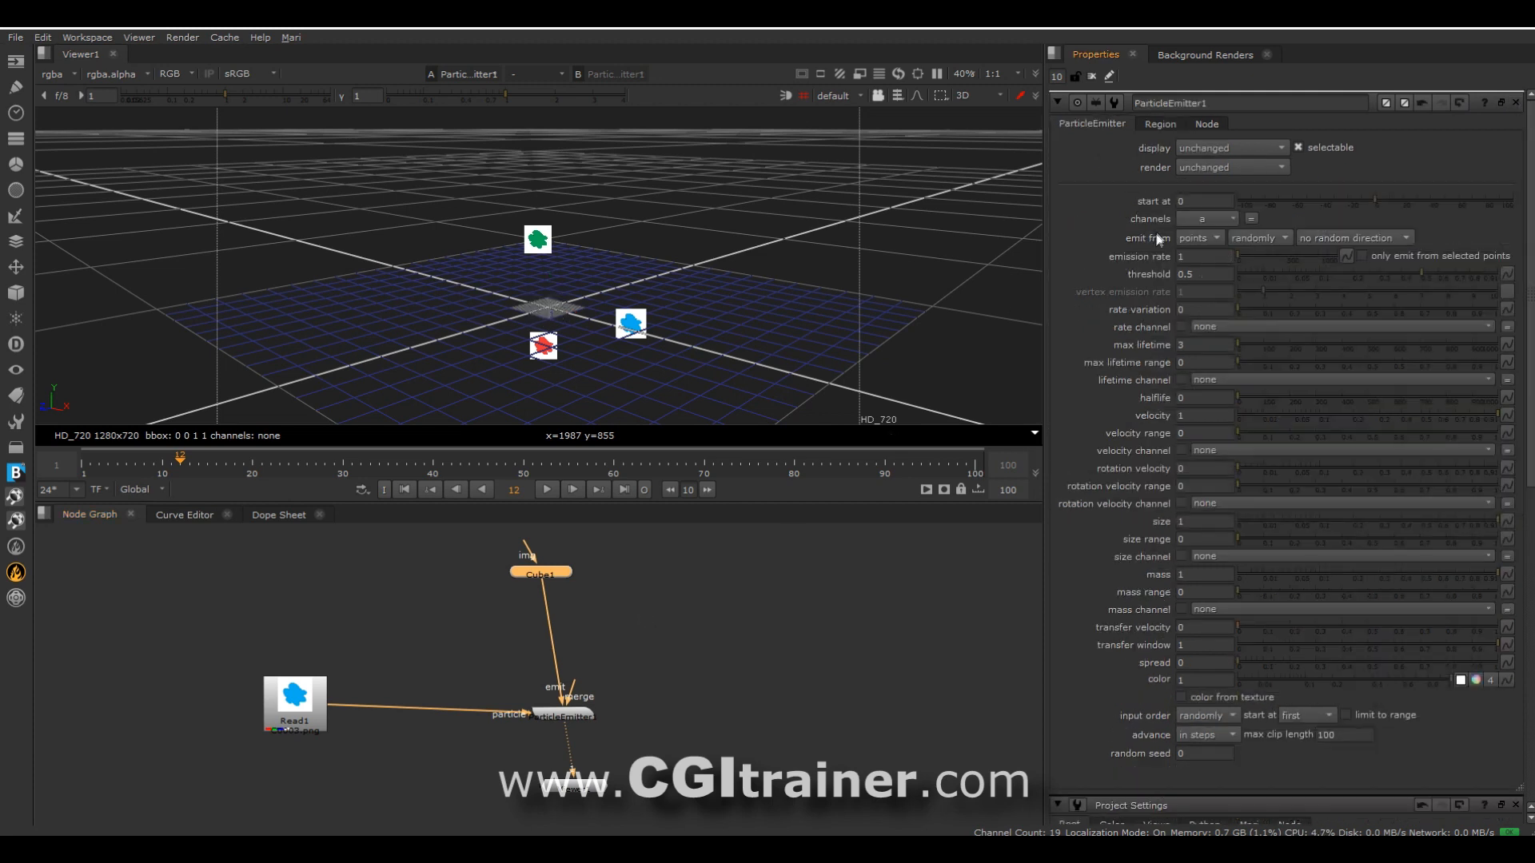
Try in-order emission and the bbox emission source on the emitter, and restore random emission from points.
{"action": "left_click", "coordinate": [1258, 239]}
{"action": "left_click", "coordinate": [1271, 255]}
{"action": "left_click_drag", "start_coordinate": [84, 461], "coordinate": [242, 442]}
{"action": "left_click", "coordinate": [1261, 240]}
{"action": "left_click", "coordinate": [1266, 256]}
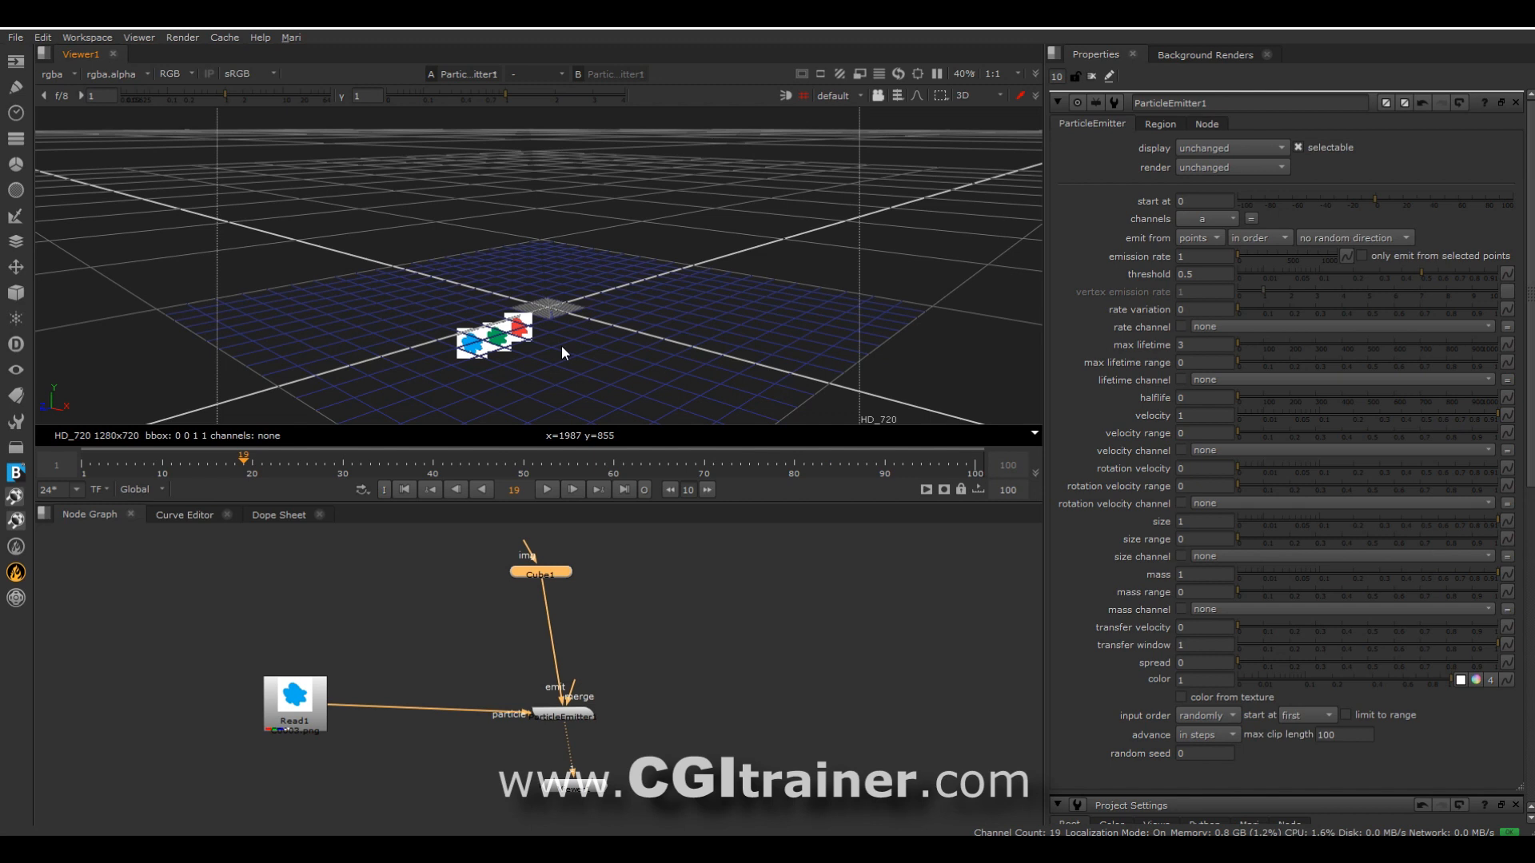
{"action": "left_click", "coordinate": [1264, 205]}
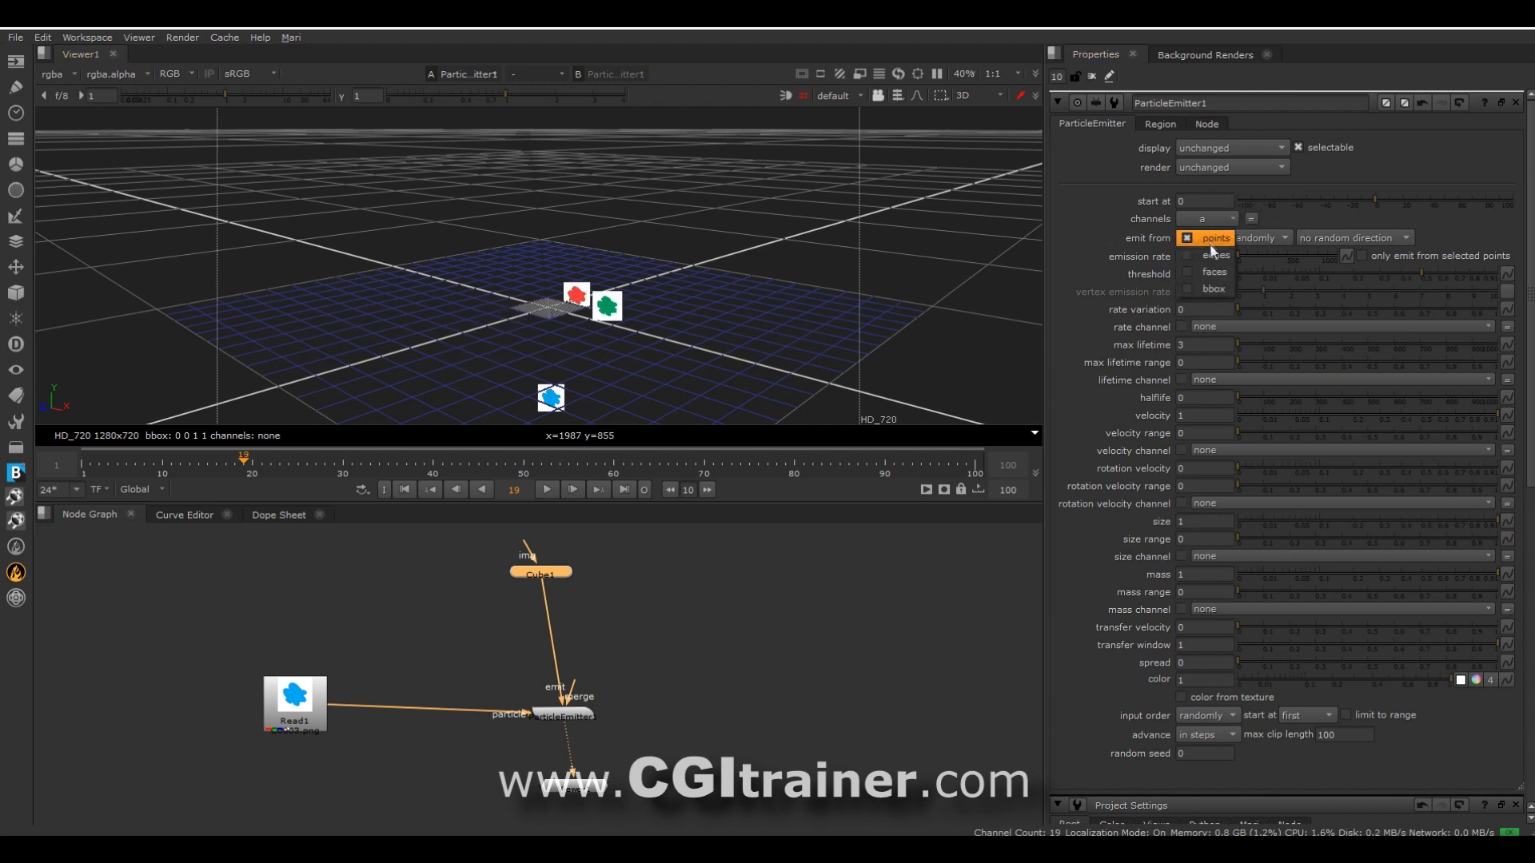
{"action": "left_click", "coordinate": [1214, 288]}
{"action": "left_click", "coordinate": [1208, 240]}
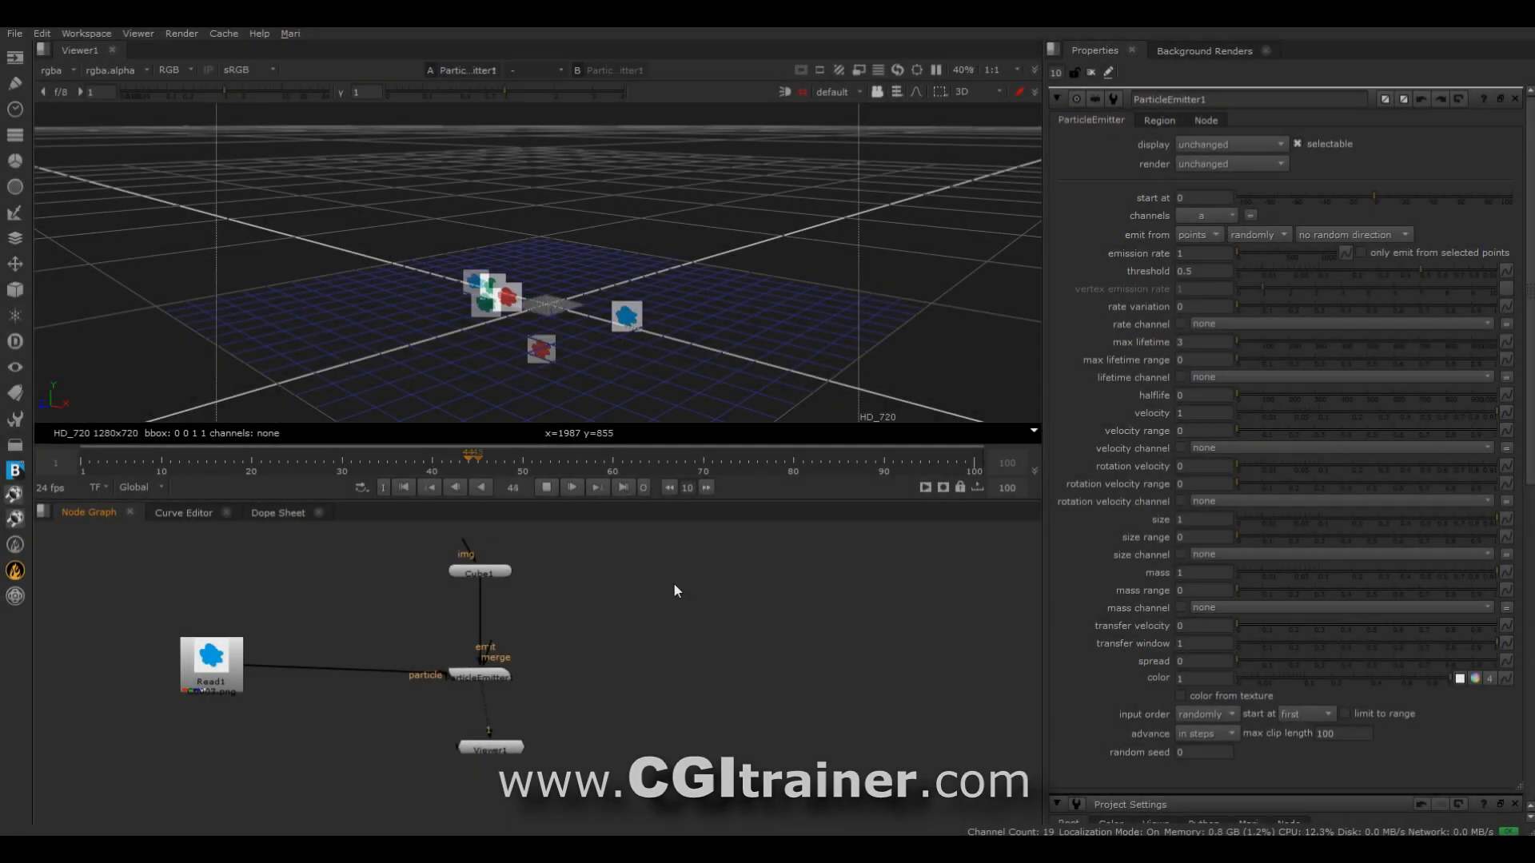
Insert a ParticleDirectionalForce node between the ParticleEmitter and Viewer1.
{"action": "right_click", "coordinate": [634, 586]}
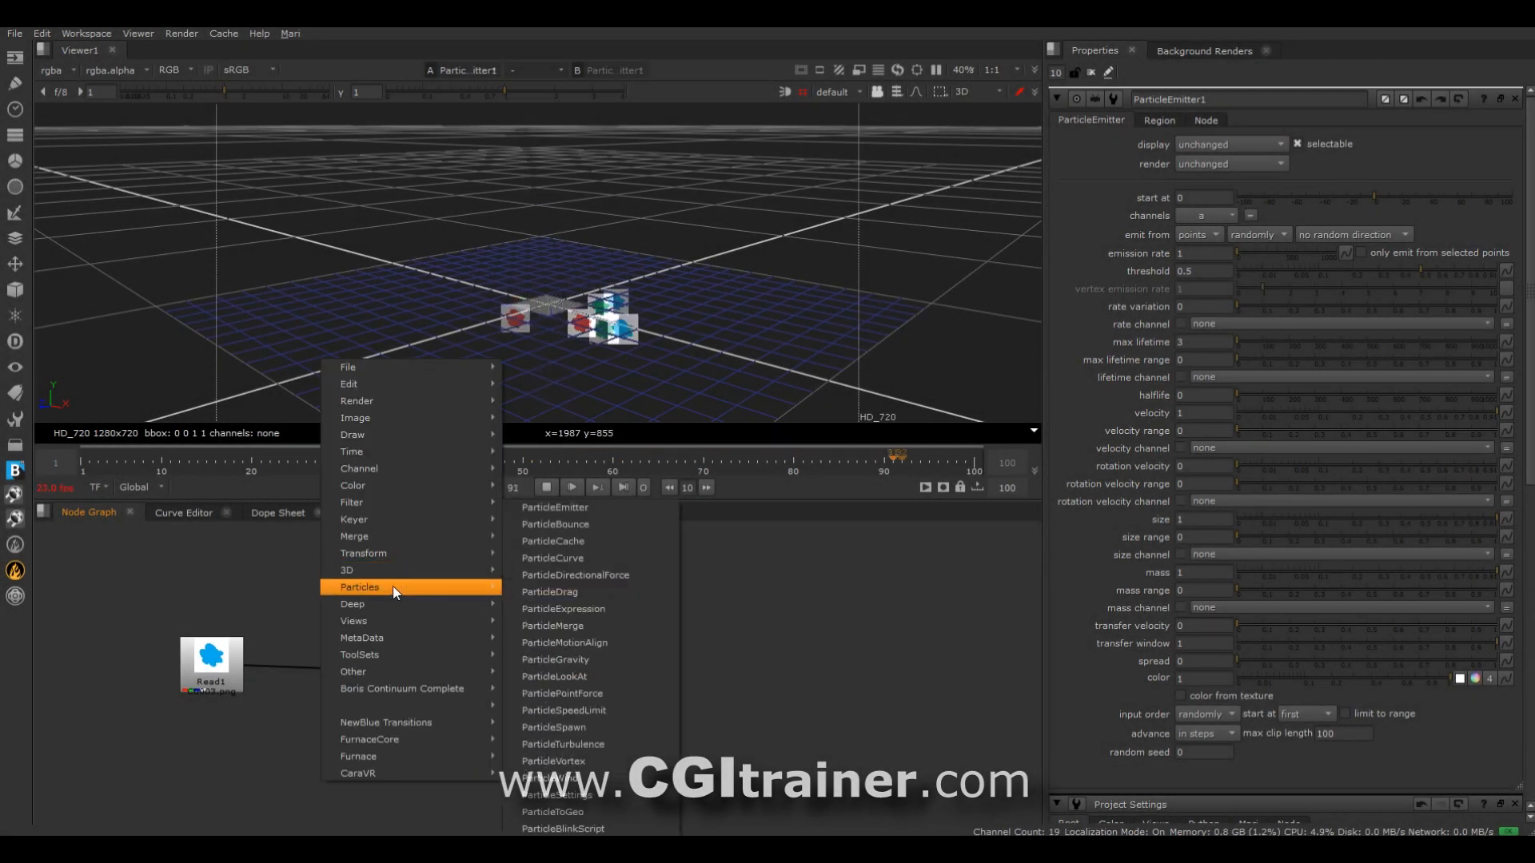
{"action": "mouse_move", "coordinate": [396, 587]}
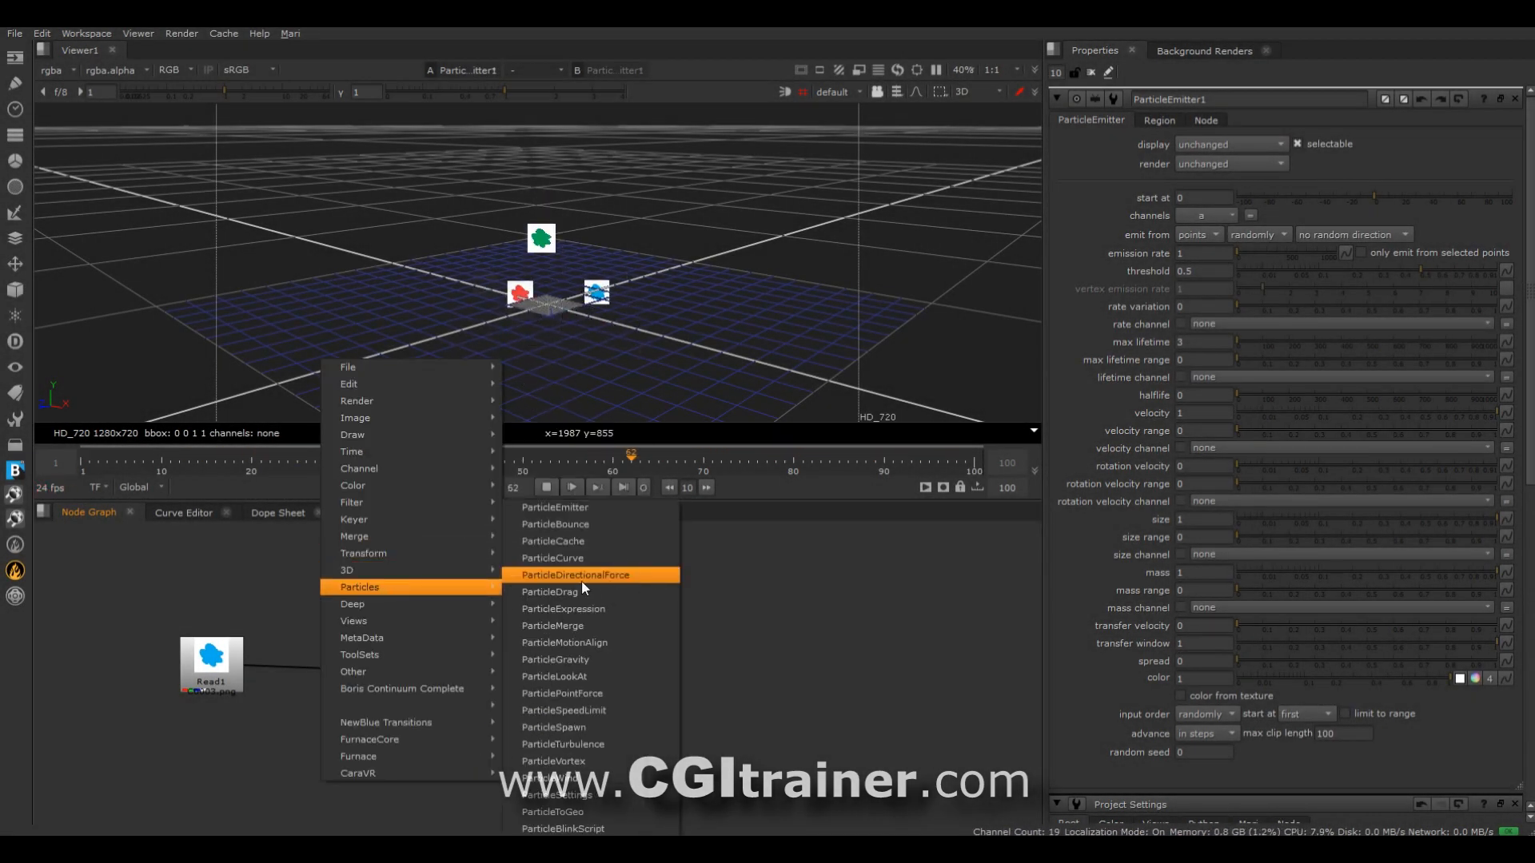
{"action": "left_click", "coordinate": [627, 574]}
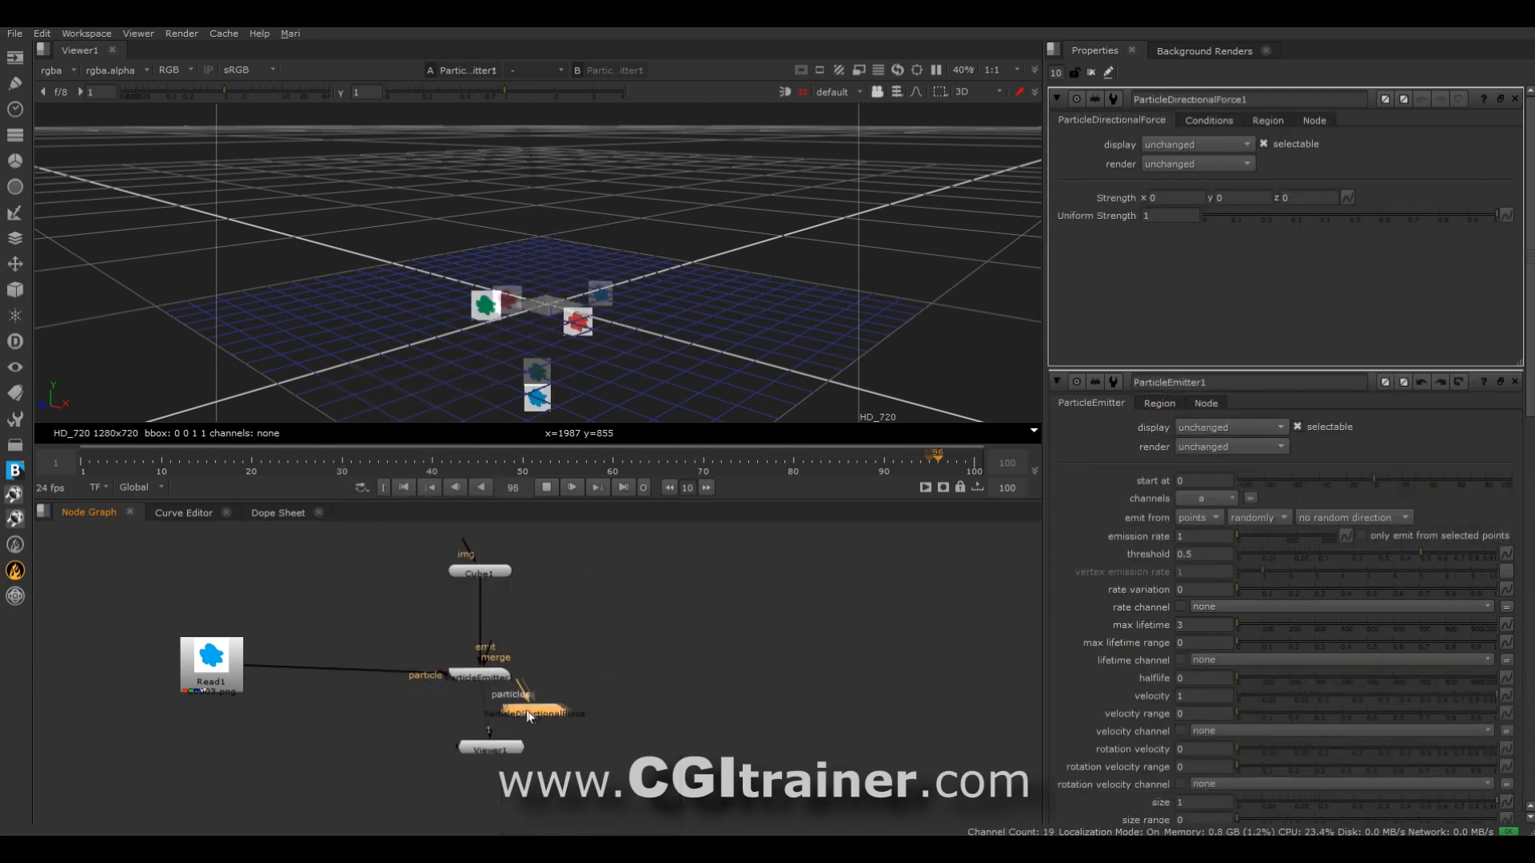
{"action": "left_click", "coordinate": [491, 718]}
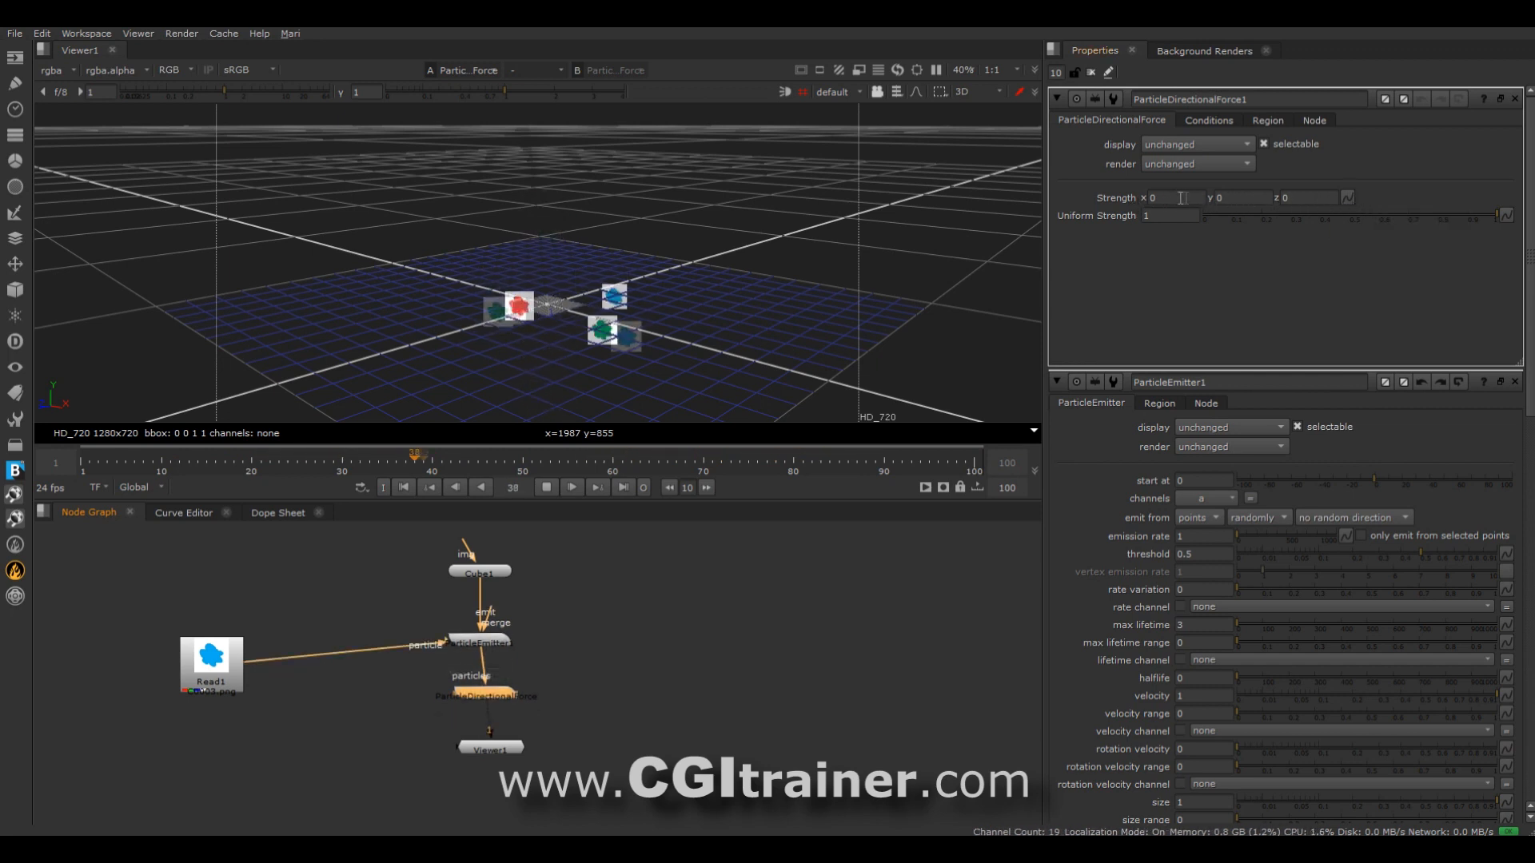
Set the directional force's y strength to 1, and test its uniform strength, ending at 1.
{"action": "left_click", "coordinate": [1243, 197]}
{"action": "type", "text": "1"}
{"action": "left_click_drag", "start_coordinate": [1289, 216], "coordinate": [1497, 215]}
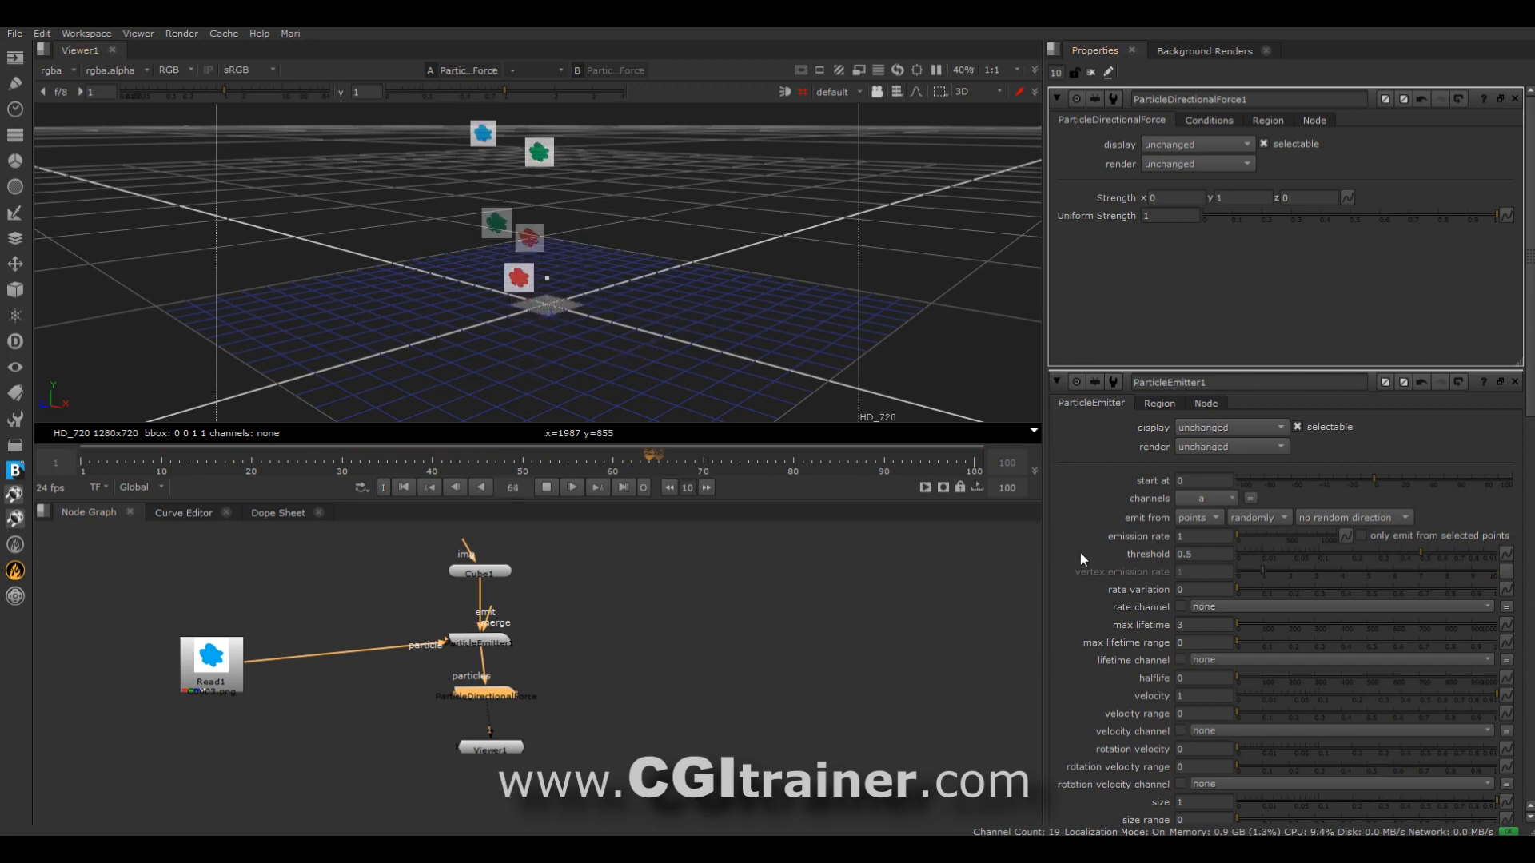
{"action": "scroll", "coordinate": [1081, 555], "scroll_direction": "down", "scroll_amount": 10}
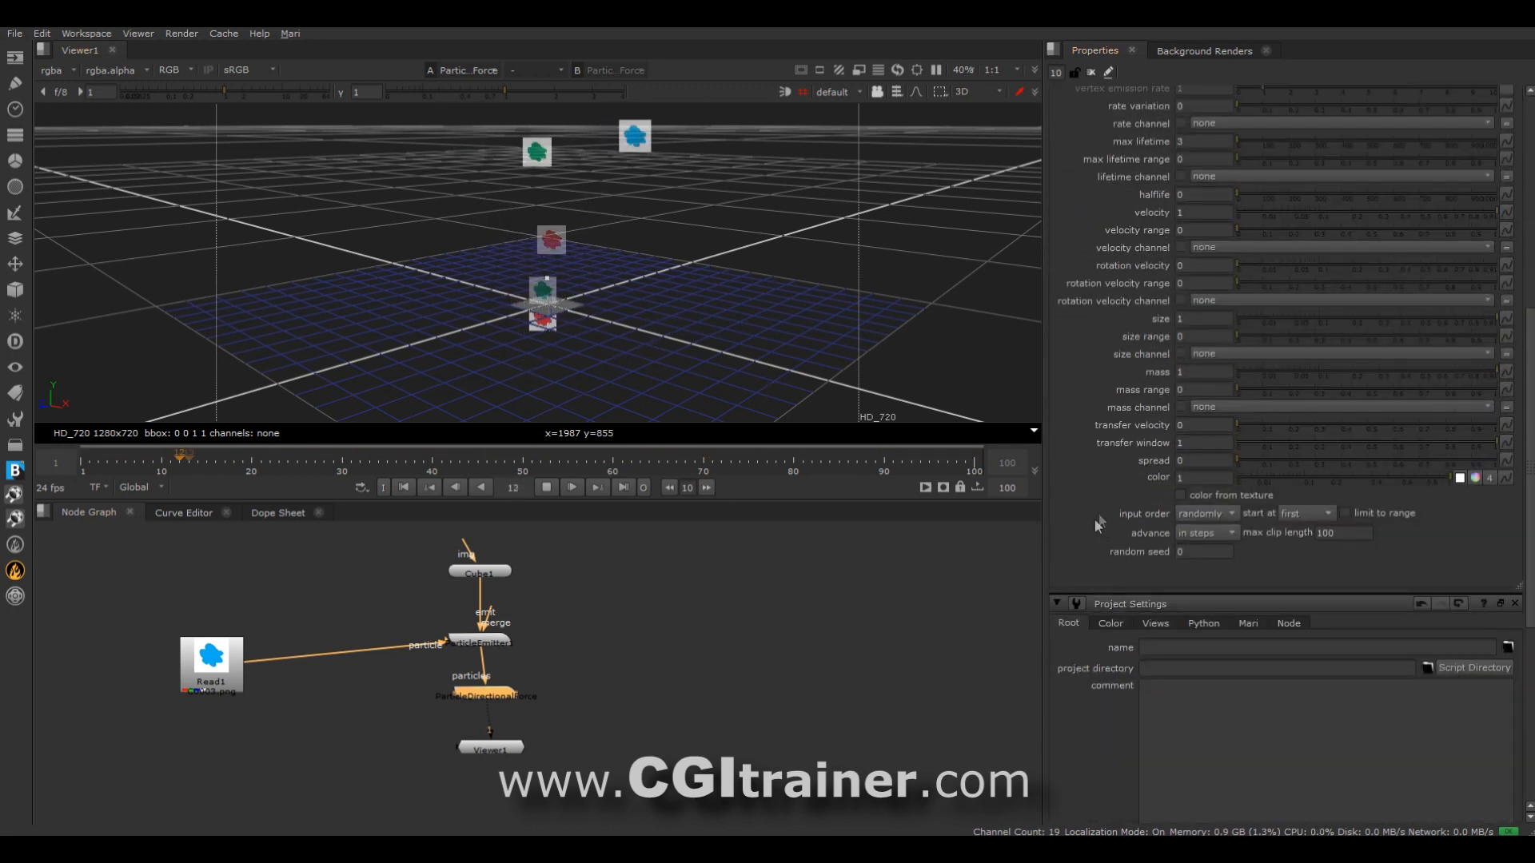
{"action": "scroll", "coordinate": [1095, 519], "scroll_direction": "up", "scroll_amount": 5}
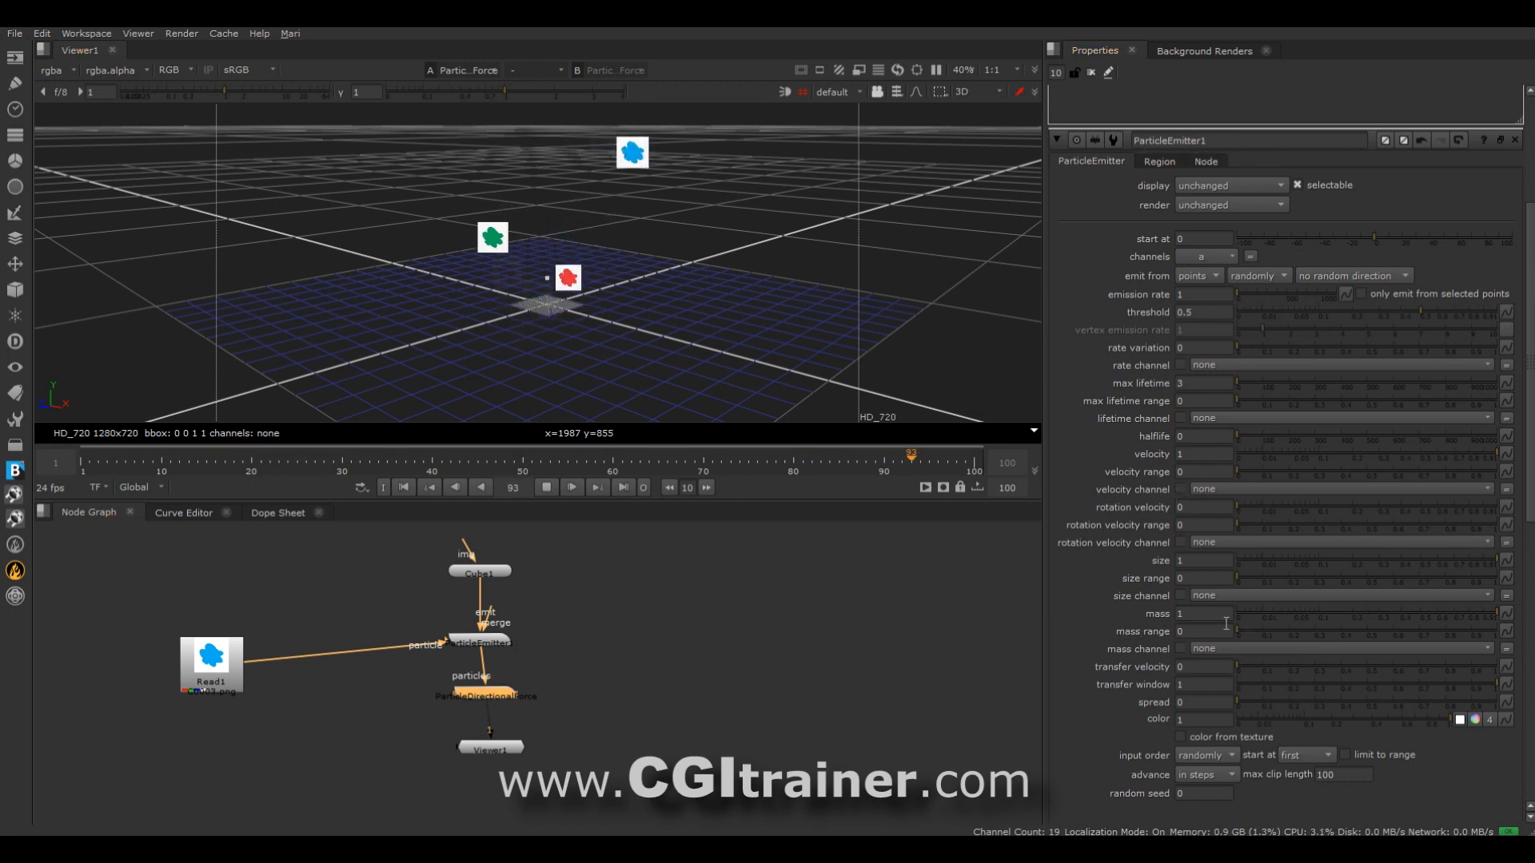
Set the particle emitter's mass to 2.22 and its velocity to 0.
{"action": "left_click", "coordinate": [1374, 618]}
{"action": "left_click_drag", "start_coordinate": [1372, 619], "coordinate": [1426, 614]}
{"action": "middle_click_drag", "start_coordinate": [1185, 614], "coordinate": [1534, 638]}
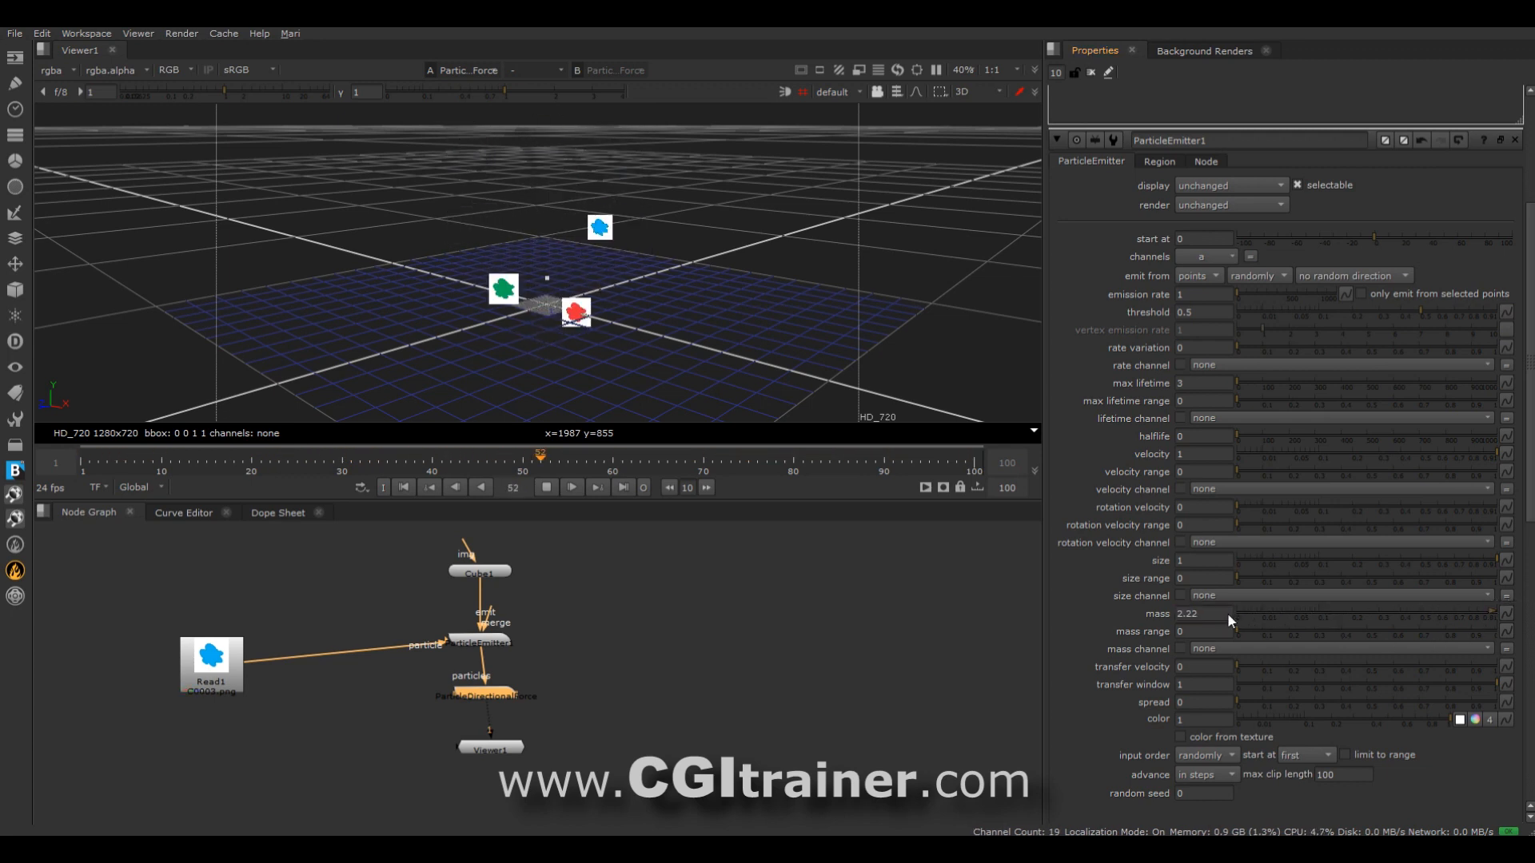
{"action": "left_click", "coordinate": [1329, 453]}
{"action": "left_click_drag", "start_coordinate": [1329, 452], "coordinate": [1231, 455]}
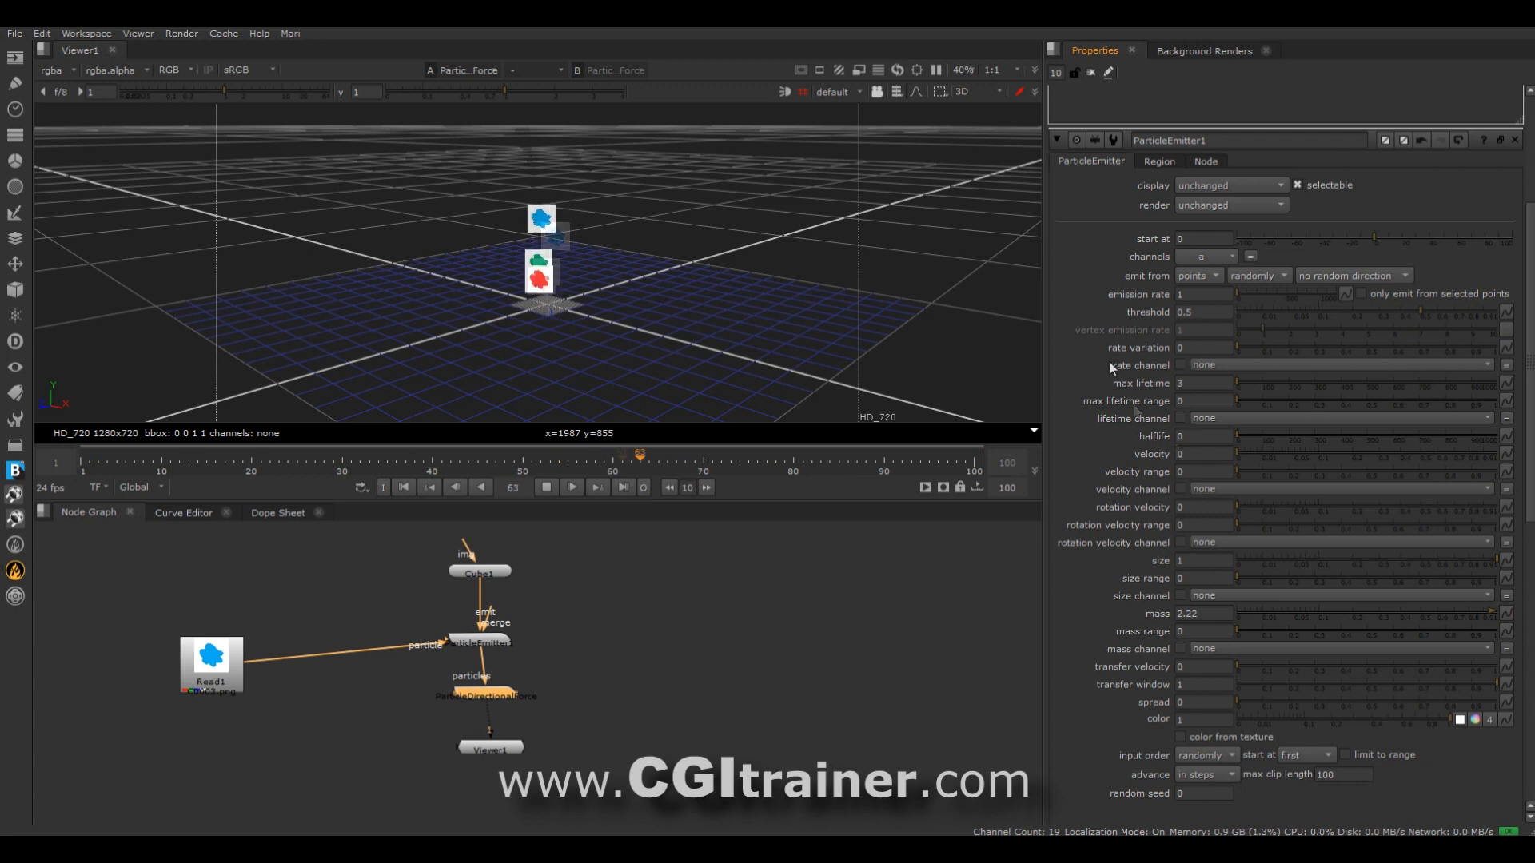
Reduce the directional force's uniform strength to 0.245.
{"action": "scroll", "coordinate": [1100, 343], "scroll_direction": "up", "scroll_amount": 5}
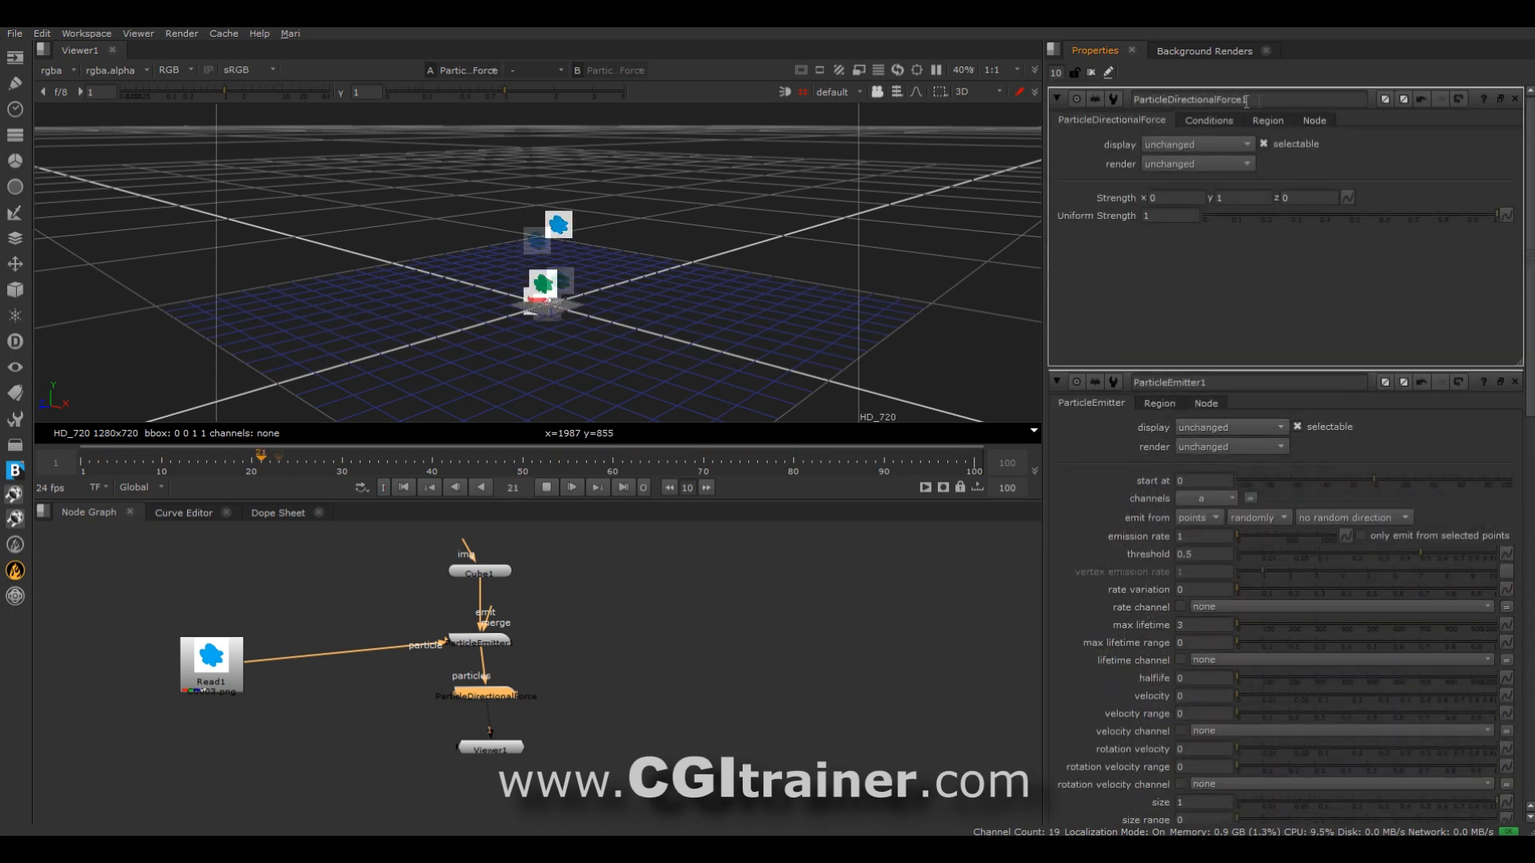
{"action": "left_click", "coordinate": [1436, 216]}
{"action": "left_click_drag", "start_coordinate": [1418, 219], "coordinate": [1308, 213]}
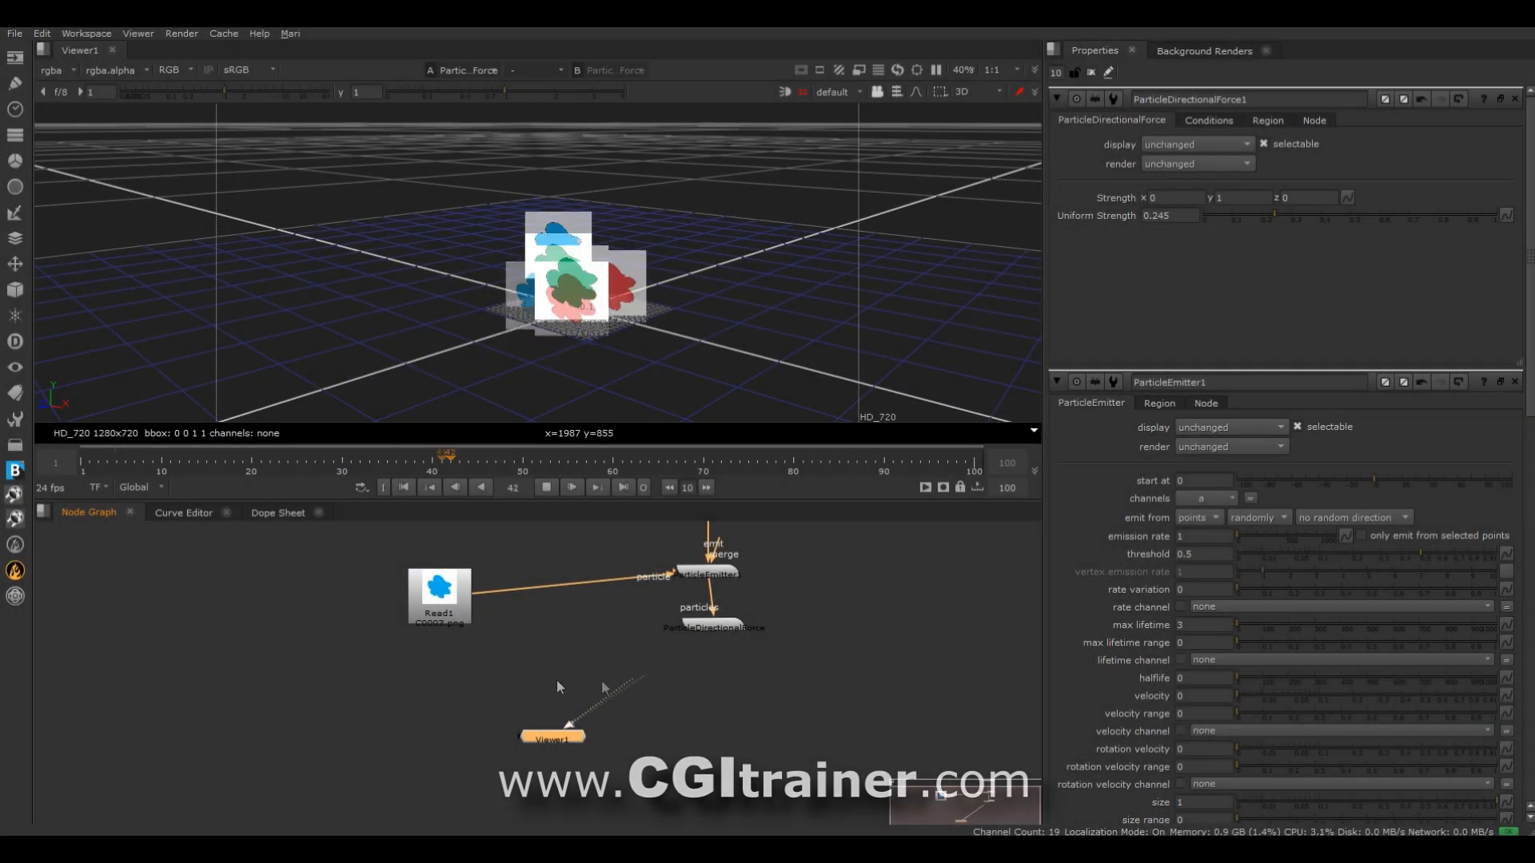
Check Read1's alpha channel in the viewer, restore the rgba display, and reconnect the viewer to the directional force's 3D output.
{"action": "left_click_drag", "start_coordinate": [556, 688], "coordinate": [441, 598]}
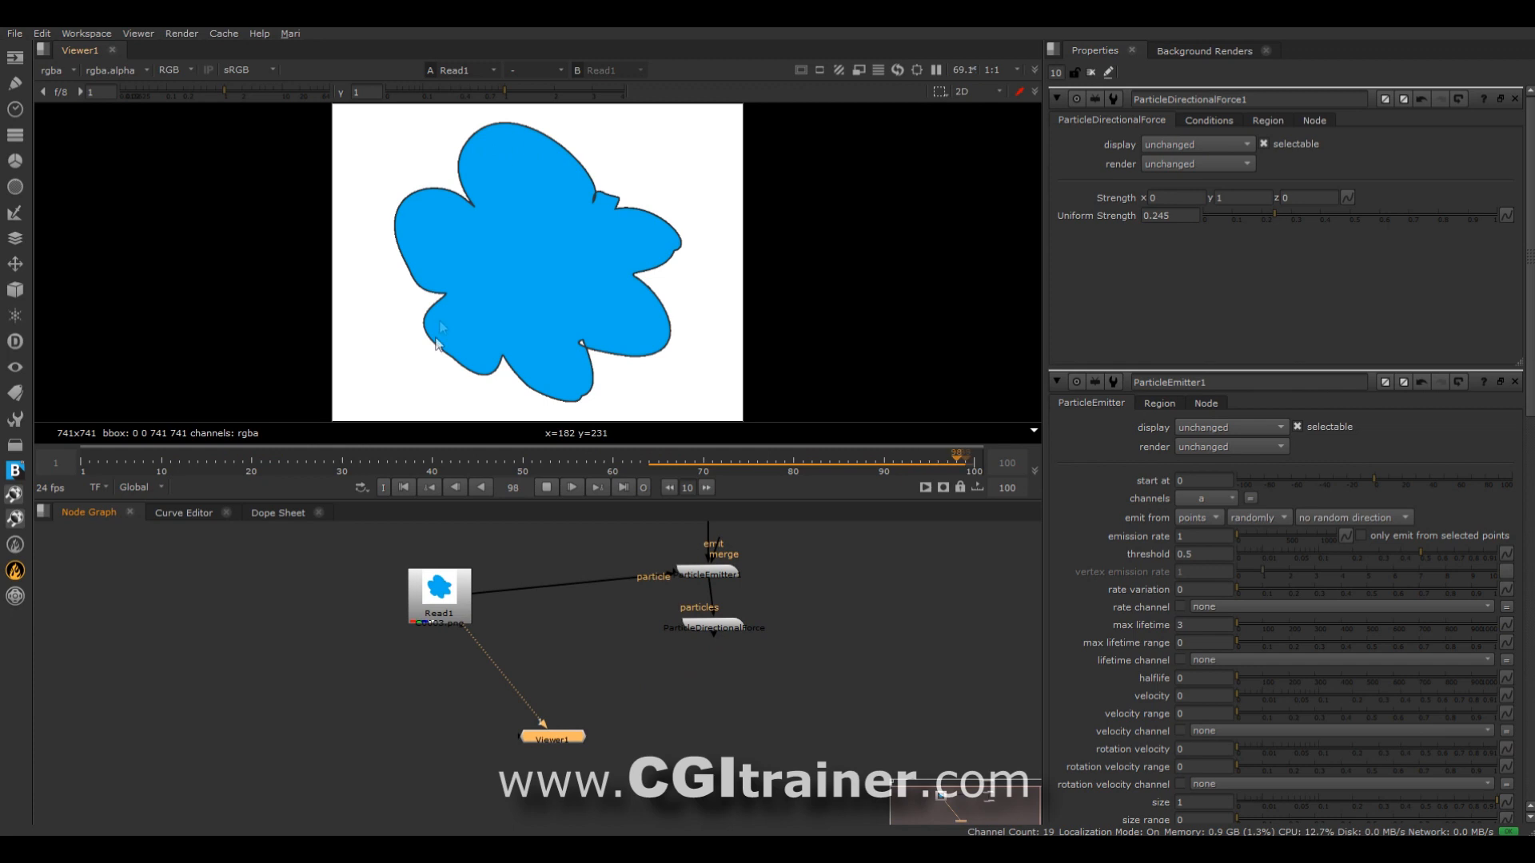
{"action": "left_click", "coordinate": [60, 73]}
{"action": "left_click", "coordinate": [56, 145]}
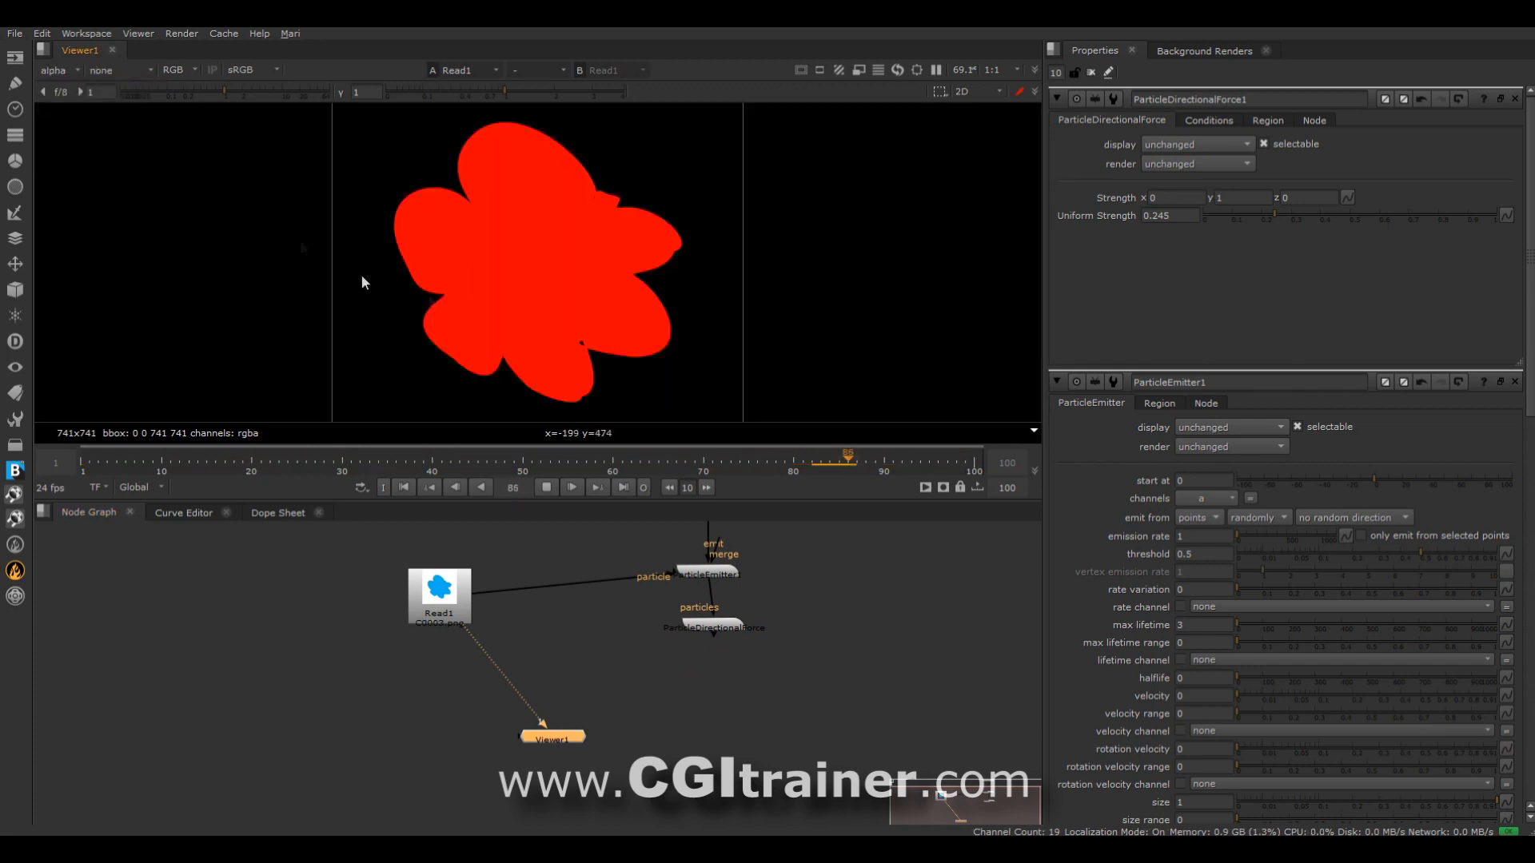
{"action": "left_click", "coordinate": [49, 73]}
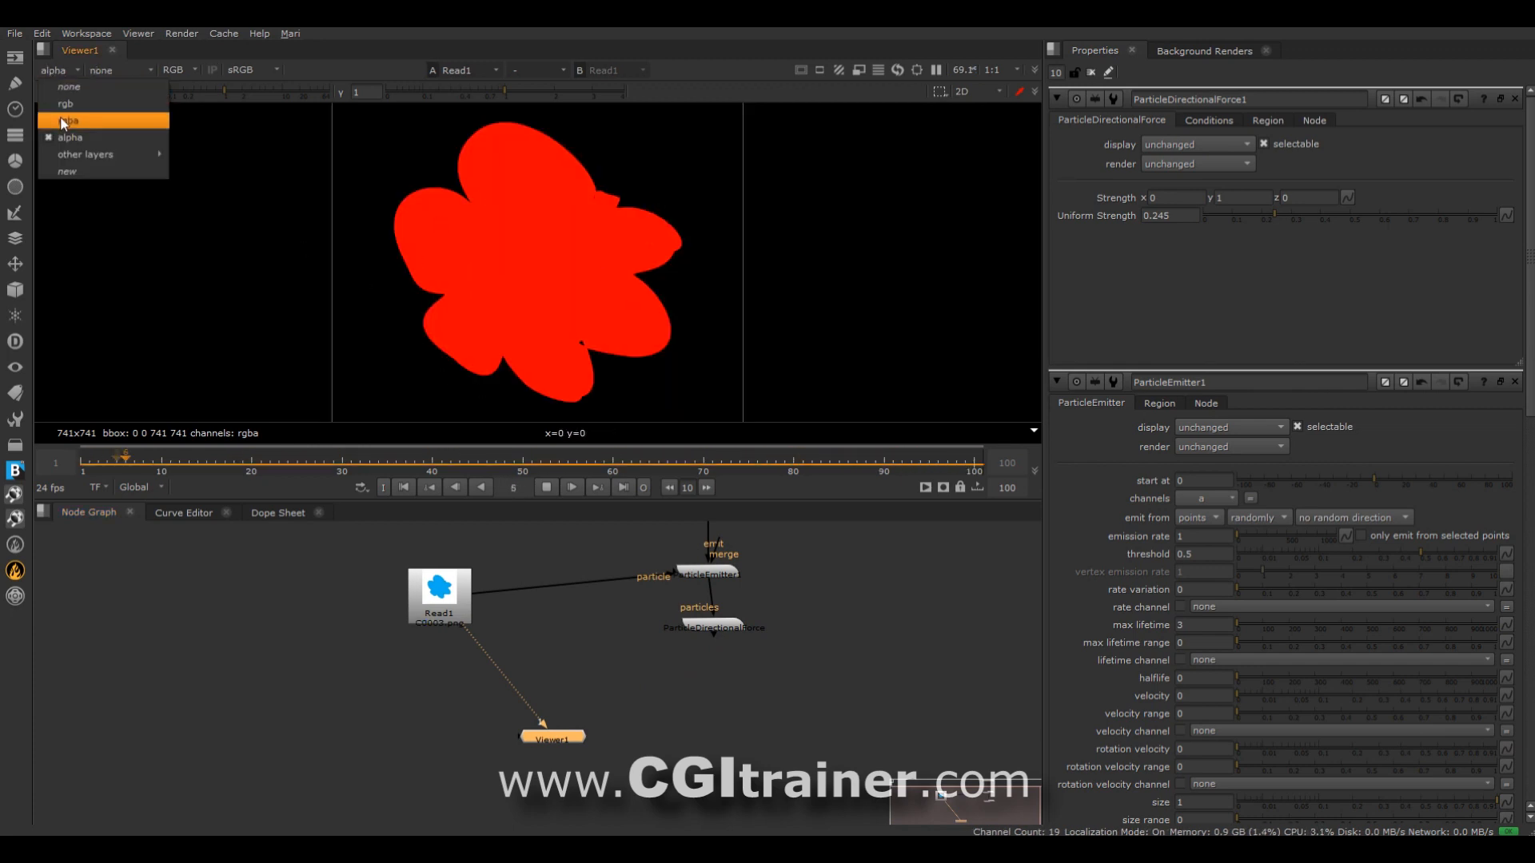
{"action": "left_click", "coordinate": [52, 108]}
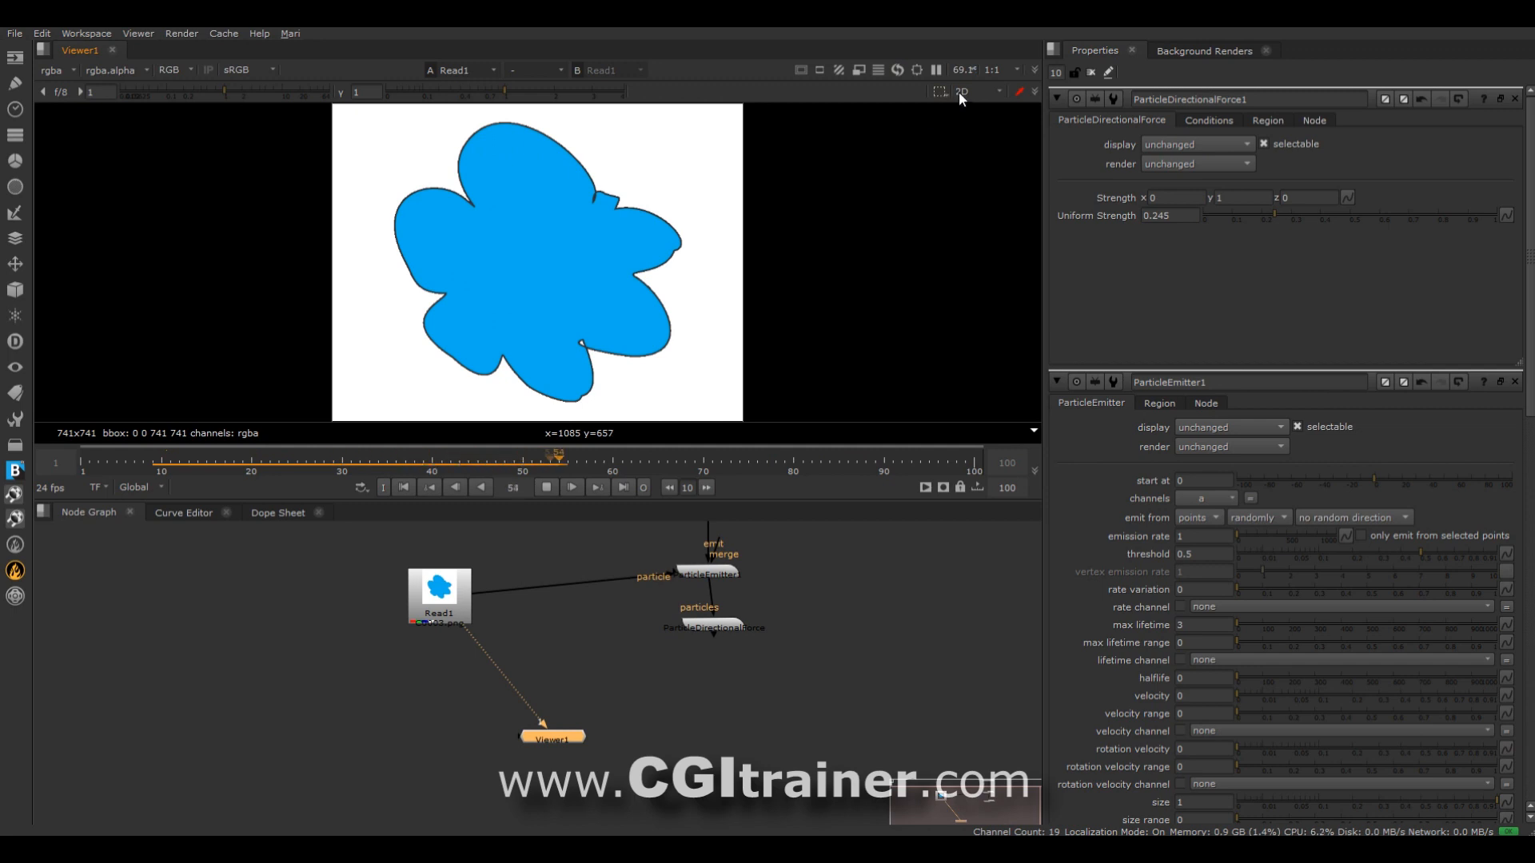
{"action": "key", "text": "Tab"}
{"action": "left_click_drag", "start_coordinate": [469, 630], "coordinate": [705, 633]}
Turn on Premultiplied for the Read1 image sequence and reposition its node beside the emitter.
{"action": "left_click_drag", "start_coordinate": [444, 606], "coordinate": [376, 575]}
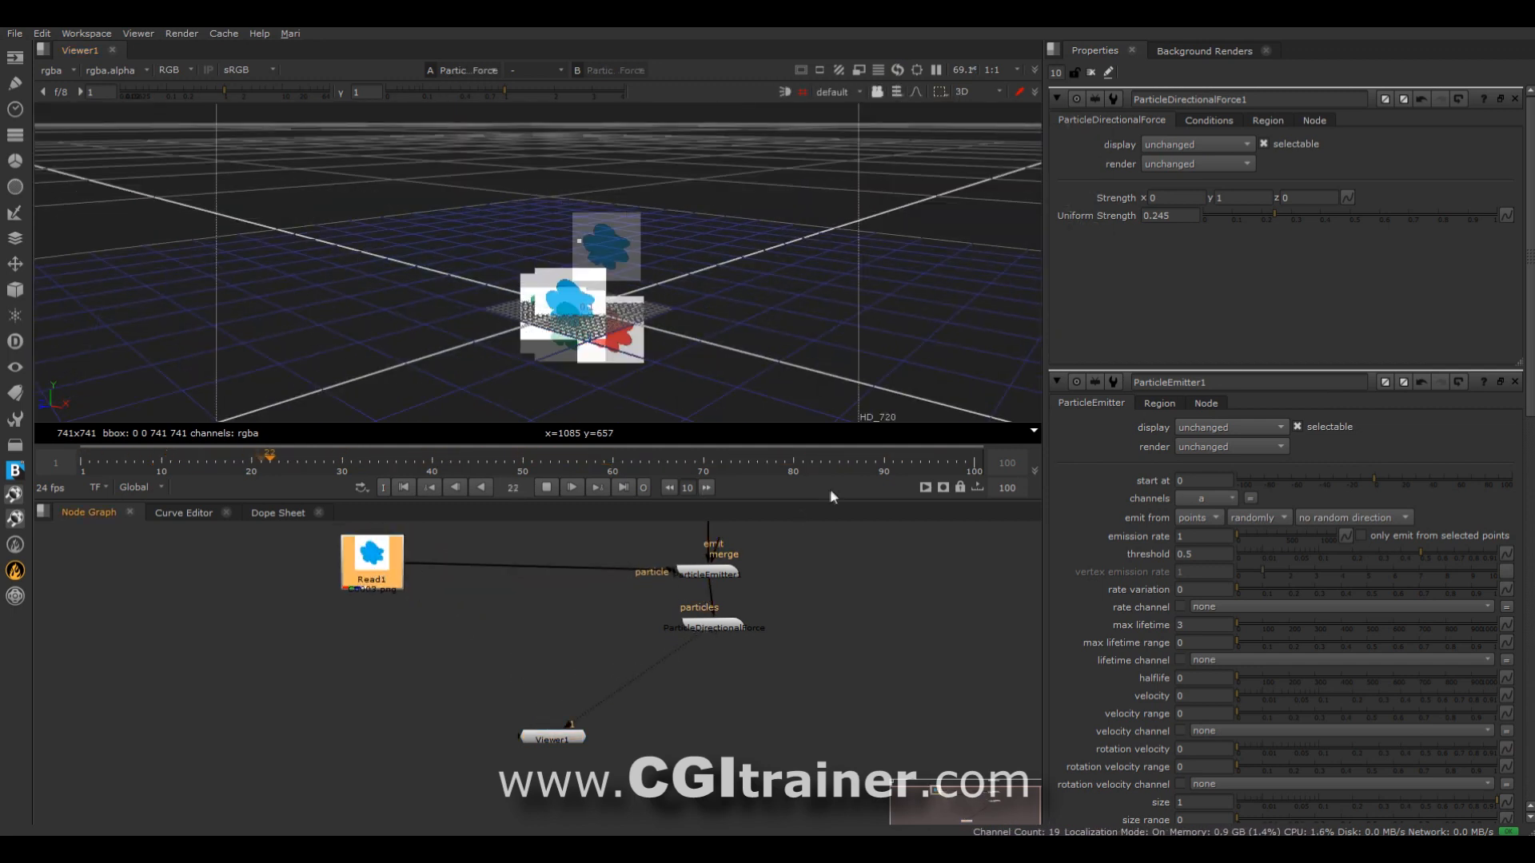
{"action": "double_click", "coordinate": [373, 569]}
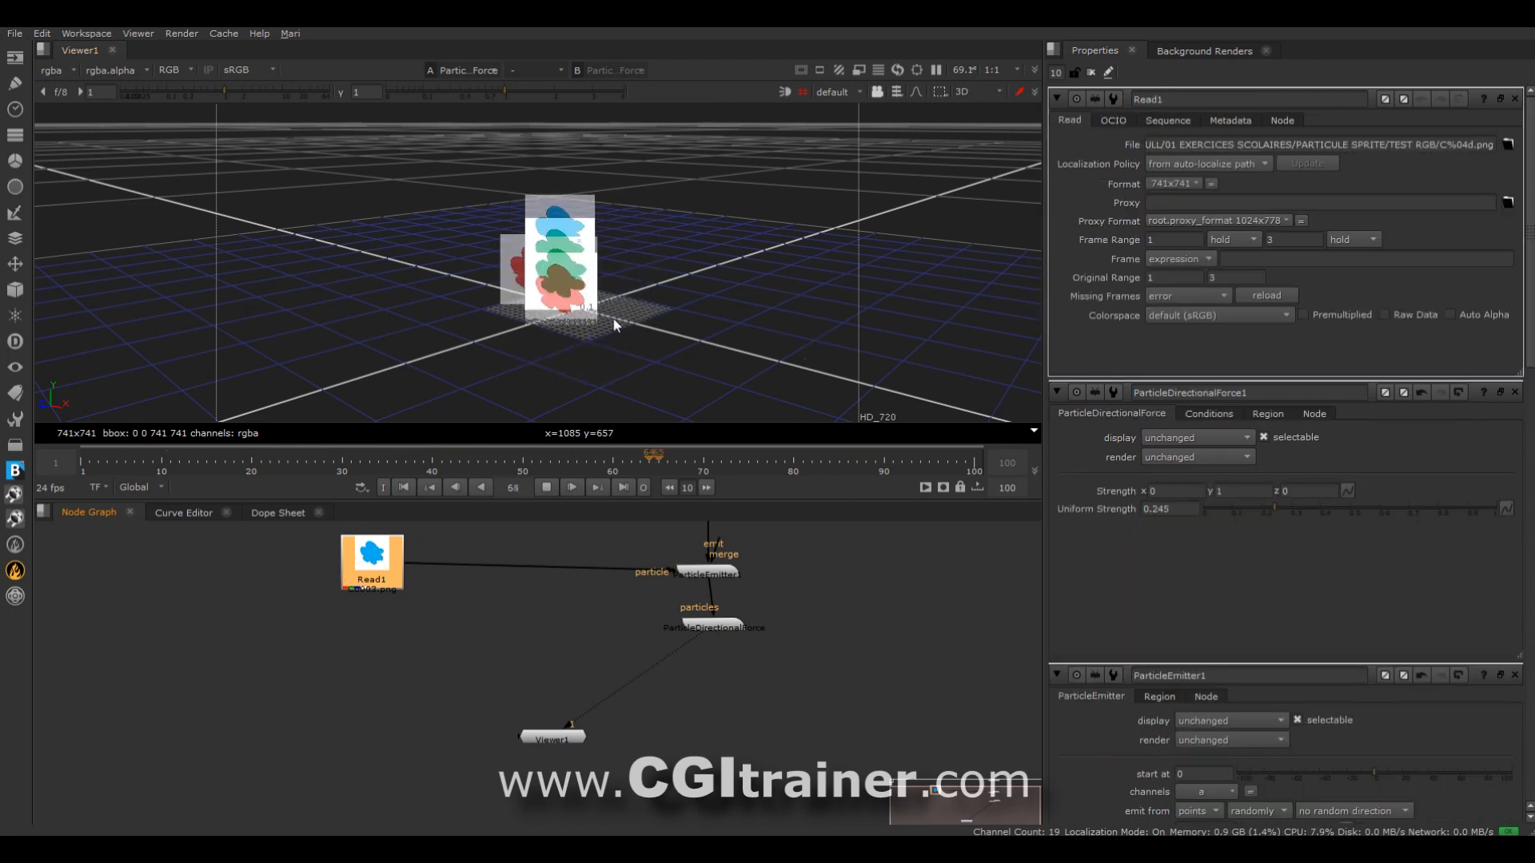
{"action": "left_click", "coordinate": [1311, 313]}
{"action": "left_click_drag", "start_coordinate": [383, 562], "coordinate": [459, 570]}
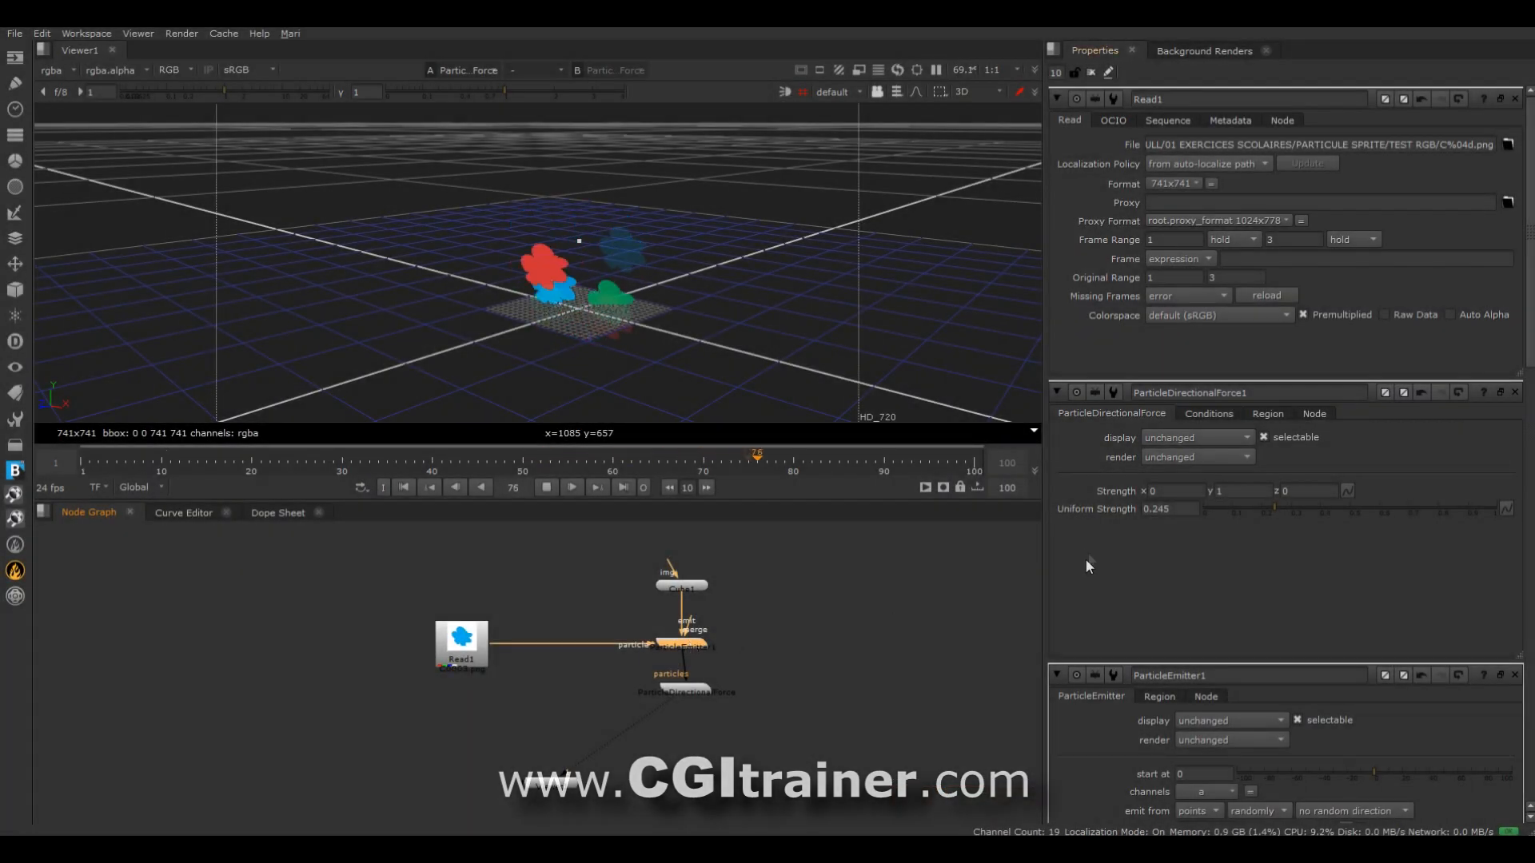
Set the emitter's max lifetime to 10 and its emission rate to 10.
{"action": "scroll", "coordinate": [1085, 564], "scroll_direction": "down", "scroll_amount": 8}
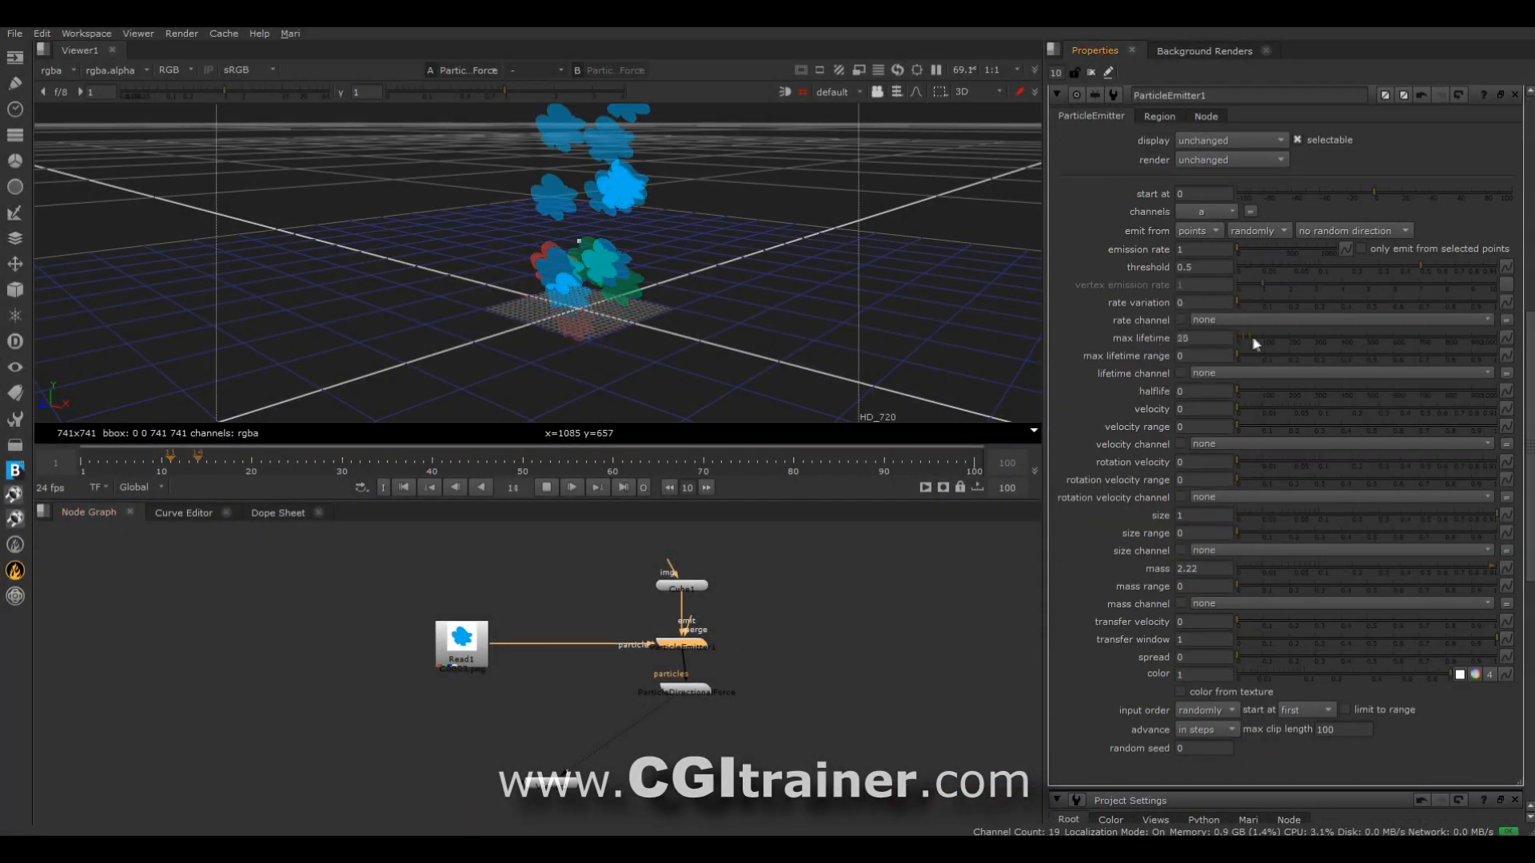
{"action": "left_click_drag", "start_coordinate": [1244, 335], "coordinate": [1238, 336]}
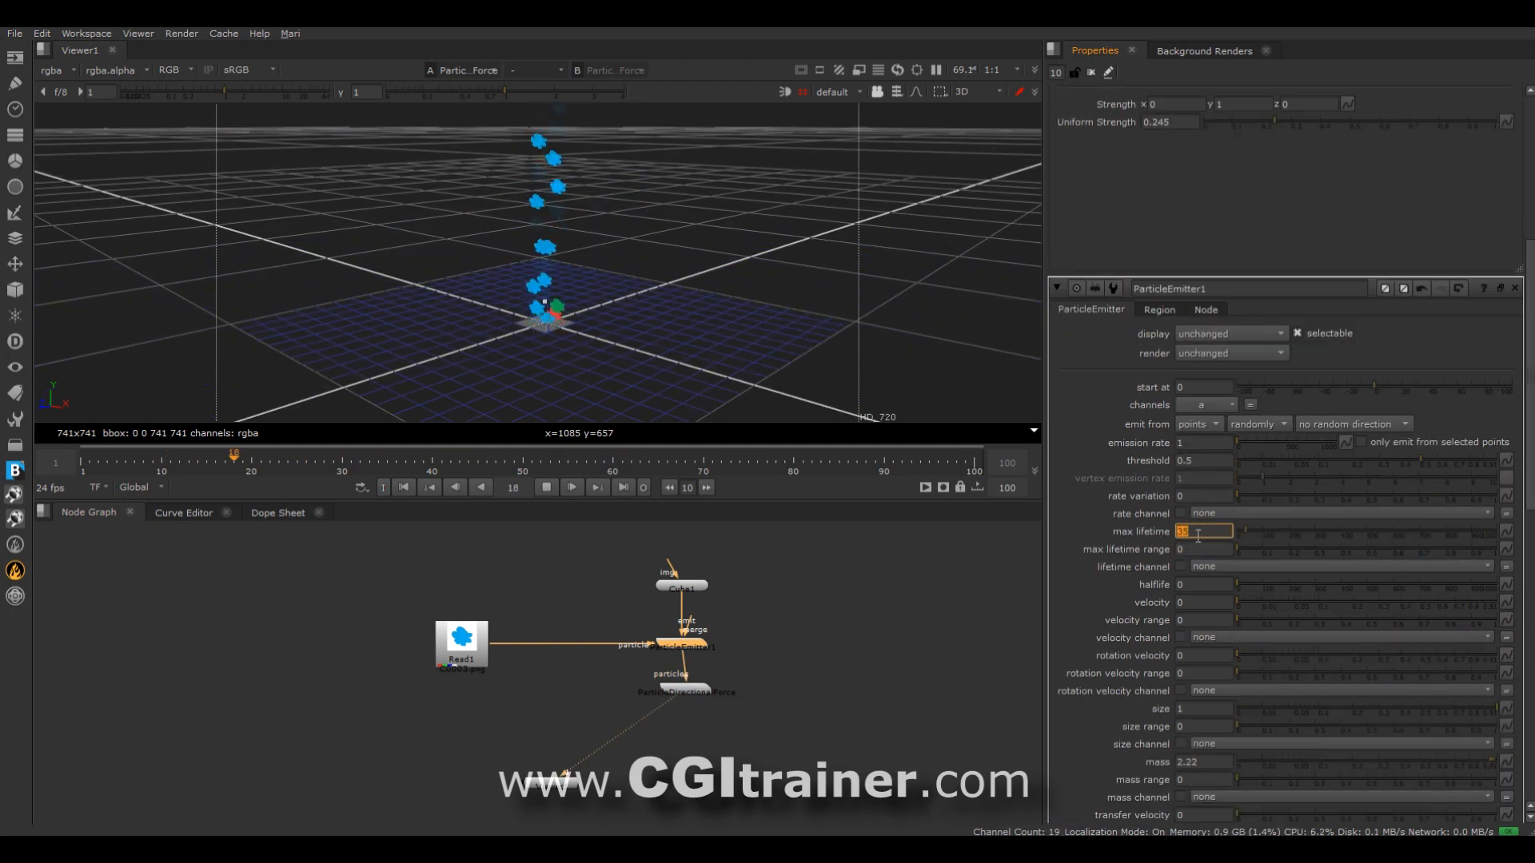
{"action": "type", "text": "10"}
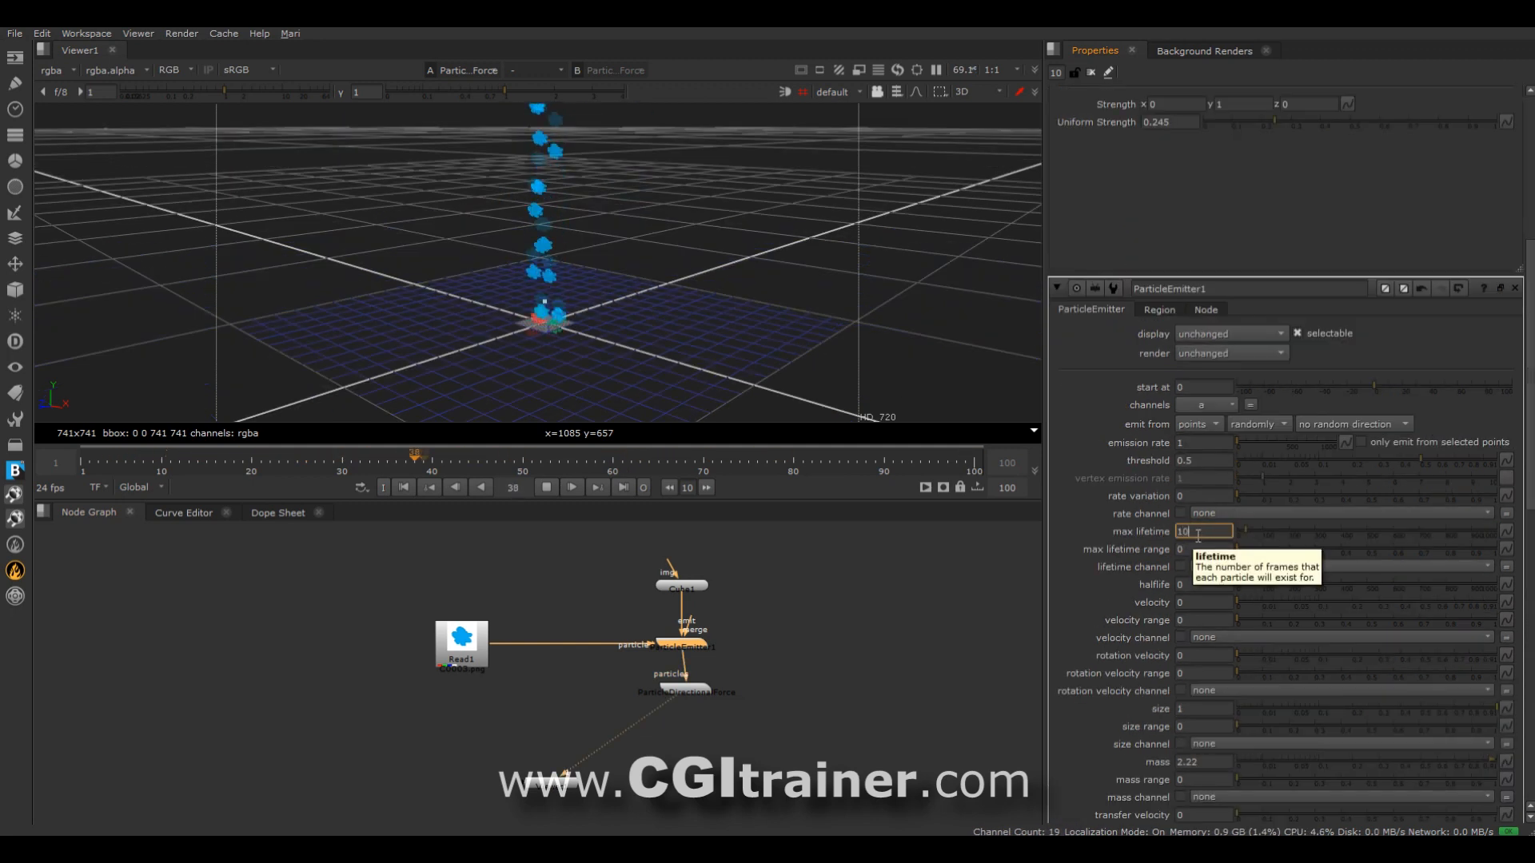
{"action": "left_click_drag", "start_coordinate": [1236, 442], "coordinate": [1240, 443]}
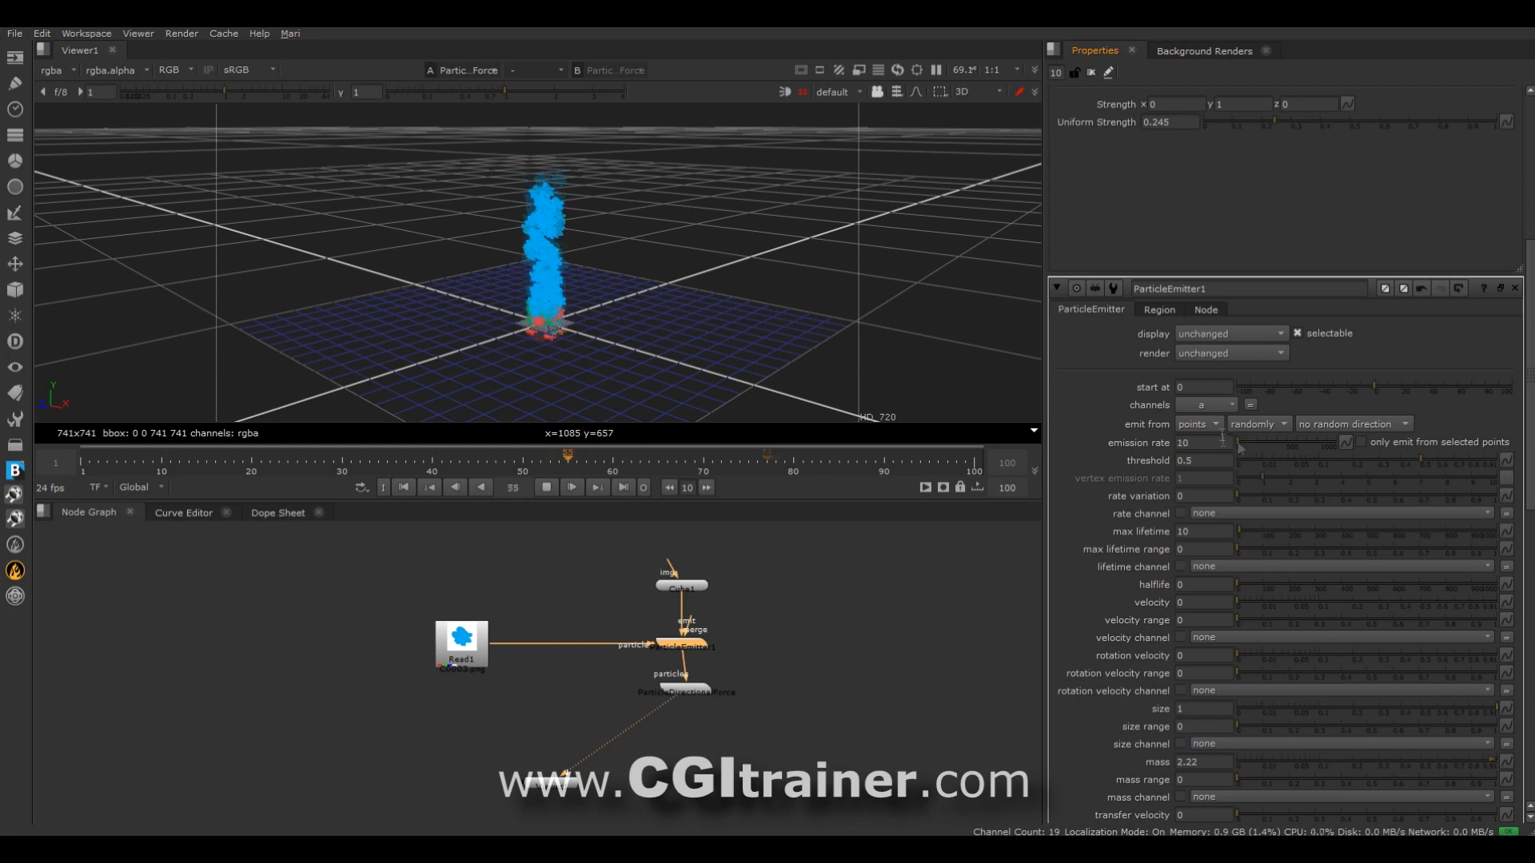
Move Read1 farther from the emitter and set the emitter to advance the image sequence randomly.
{"action": "left_click_drag", "start_coordinate": [458, 641], "coordinate": [409, 633]}
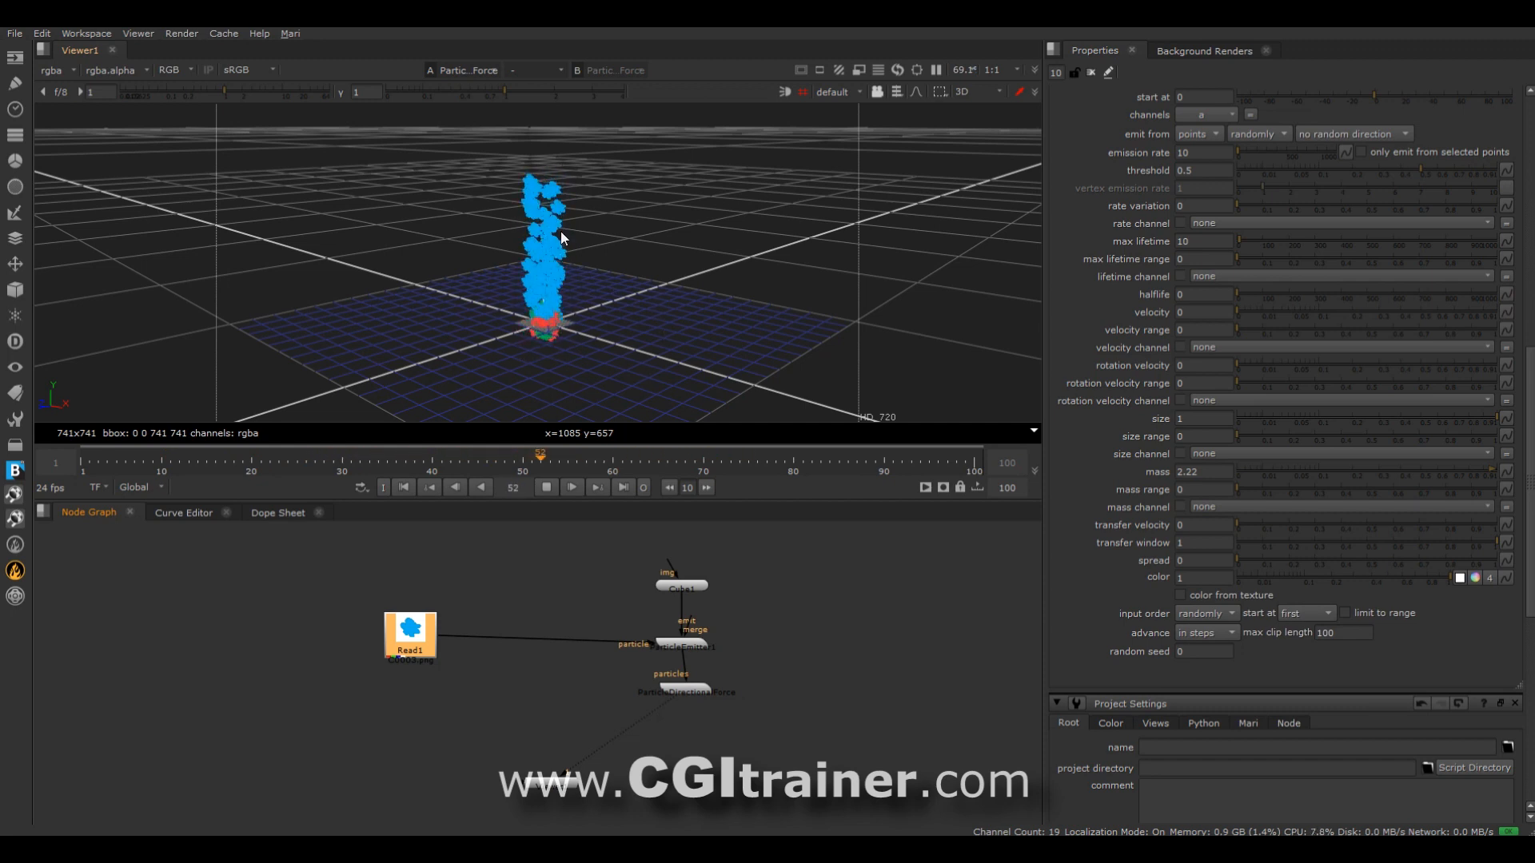
{"action": "left_click", "coordinate": [1203, 632]}
{"action": "left_click", "coordinate": [1203, 649]}
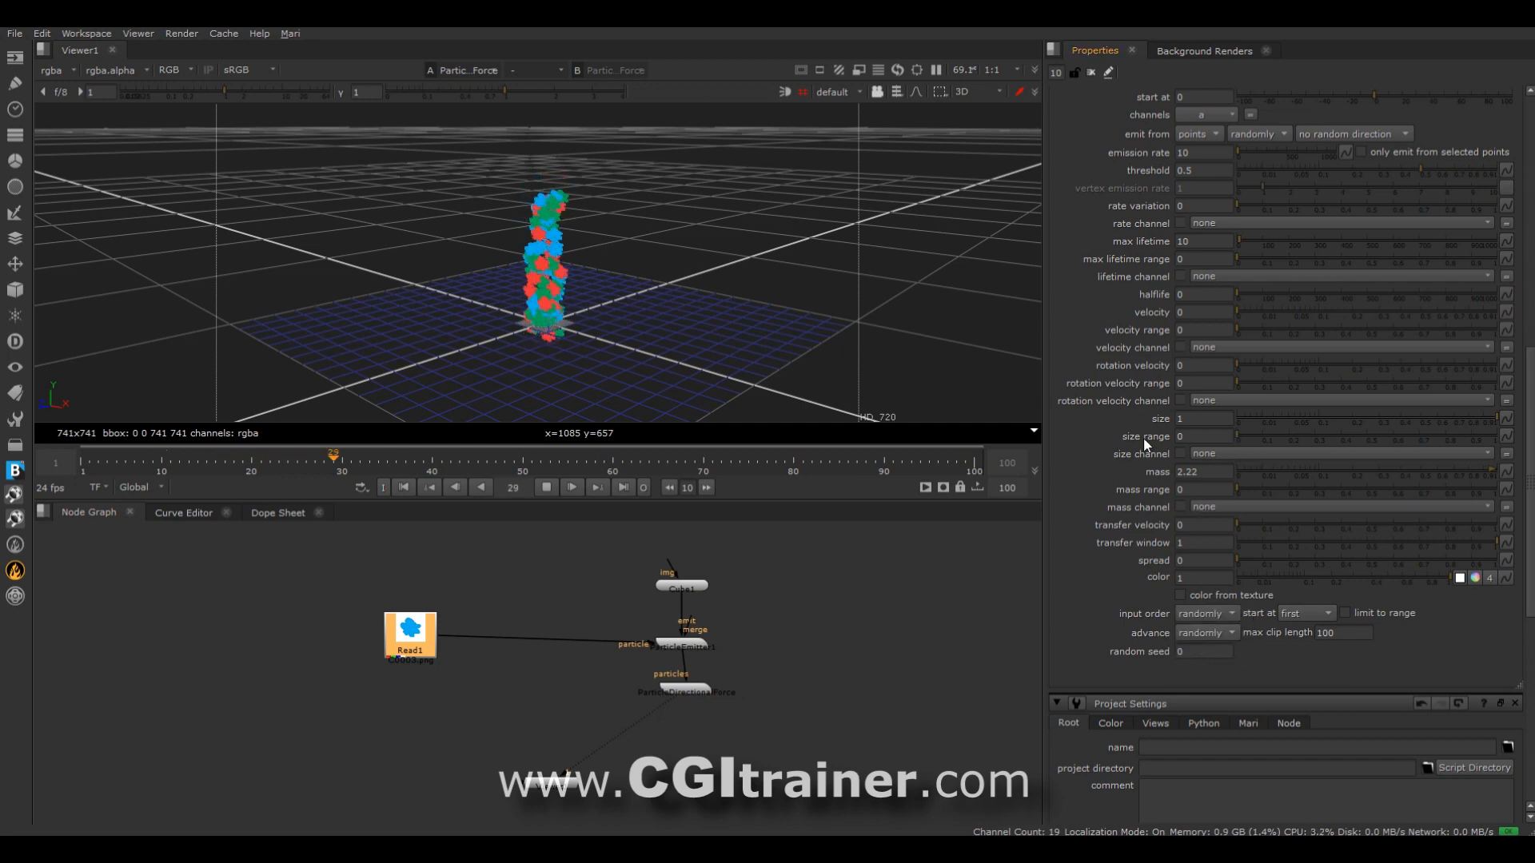
Set the emitter's size range to 2 and its particle size to 0.435.
{"action": "left_click_drag", "start_coordinate": [1238, 446], "coordinate": [1433, 419]}
{"action": "left_click_drag", "start_coordinate": [1429, 436], "coordinate": [1533, 418]}
{"action": "mouse_move", "coordinate": [1216, 435]}
{"action": "left_mouse_down"}
{"action": "mouse_move", "coordinate": [1014, 437]}
{"action": "mouse_move", "coordinate": [1221, 436]}
{"action": "left_mouse_up"}
{"action": "left_click_drag", "start_coordinate": [1432, 419], "coordinate": [1410, 423]}
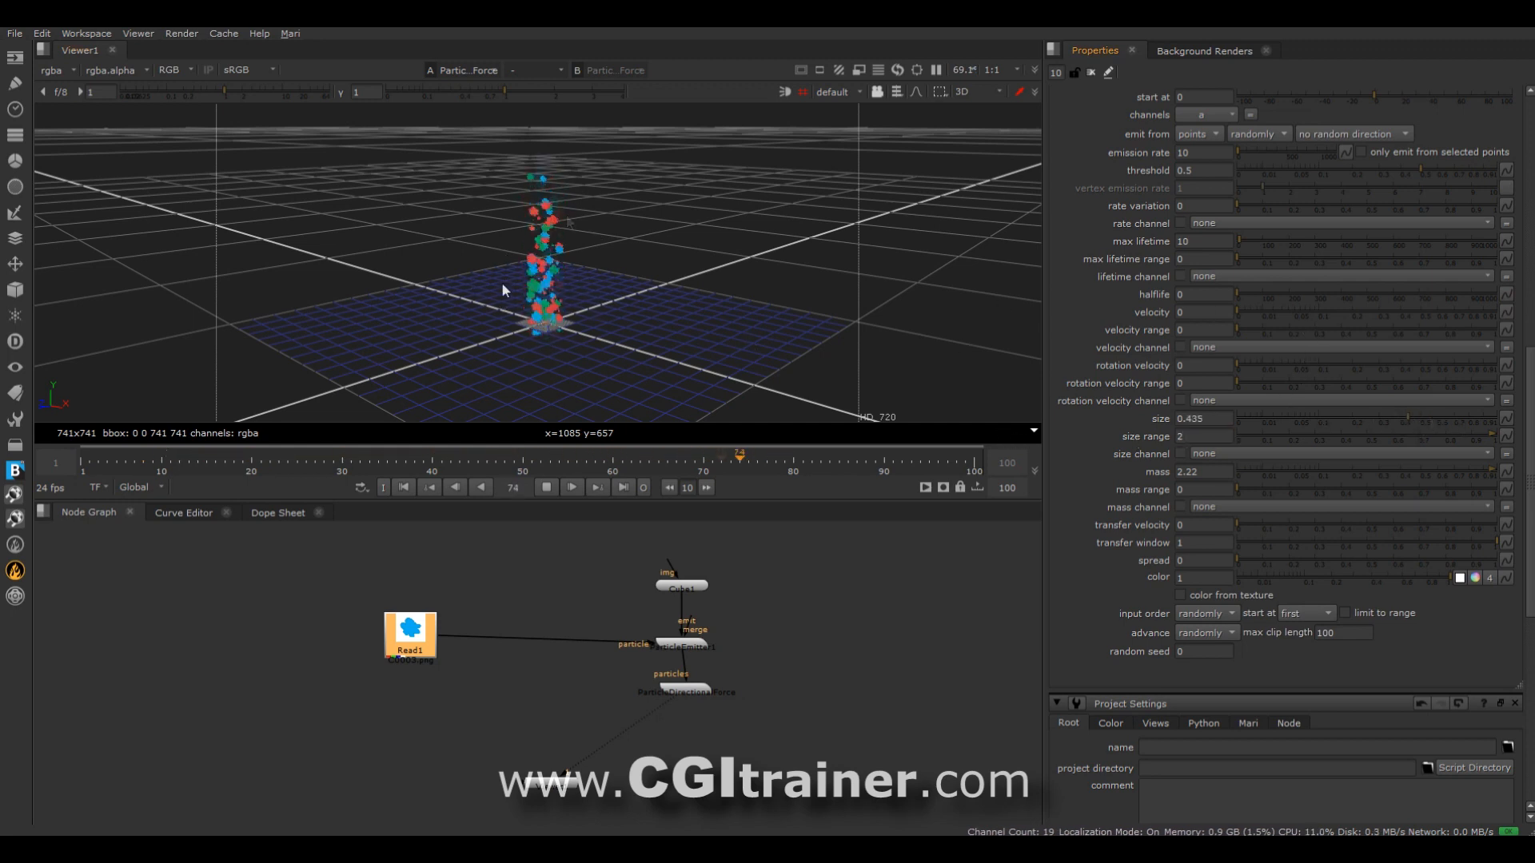
Move the ParticleDirectionalForce node aside and connect Viewer1 directly to the ParticleEmitter.
{"action": "scroll", "coordinate": [541, 315], "scroll_direction": "up", "scroll_amount": 4}
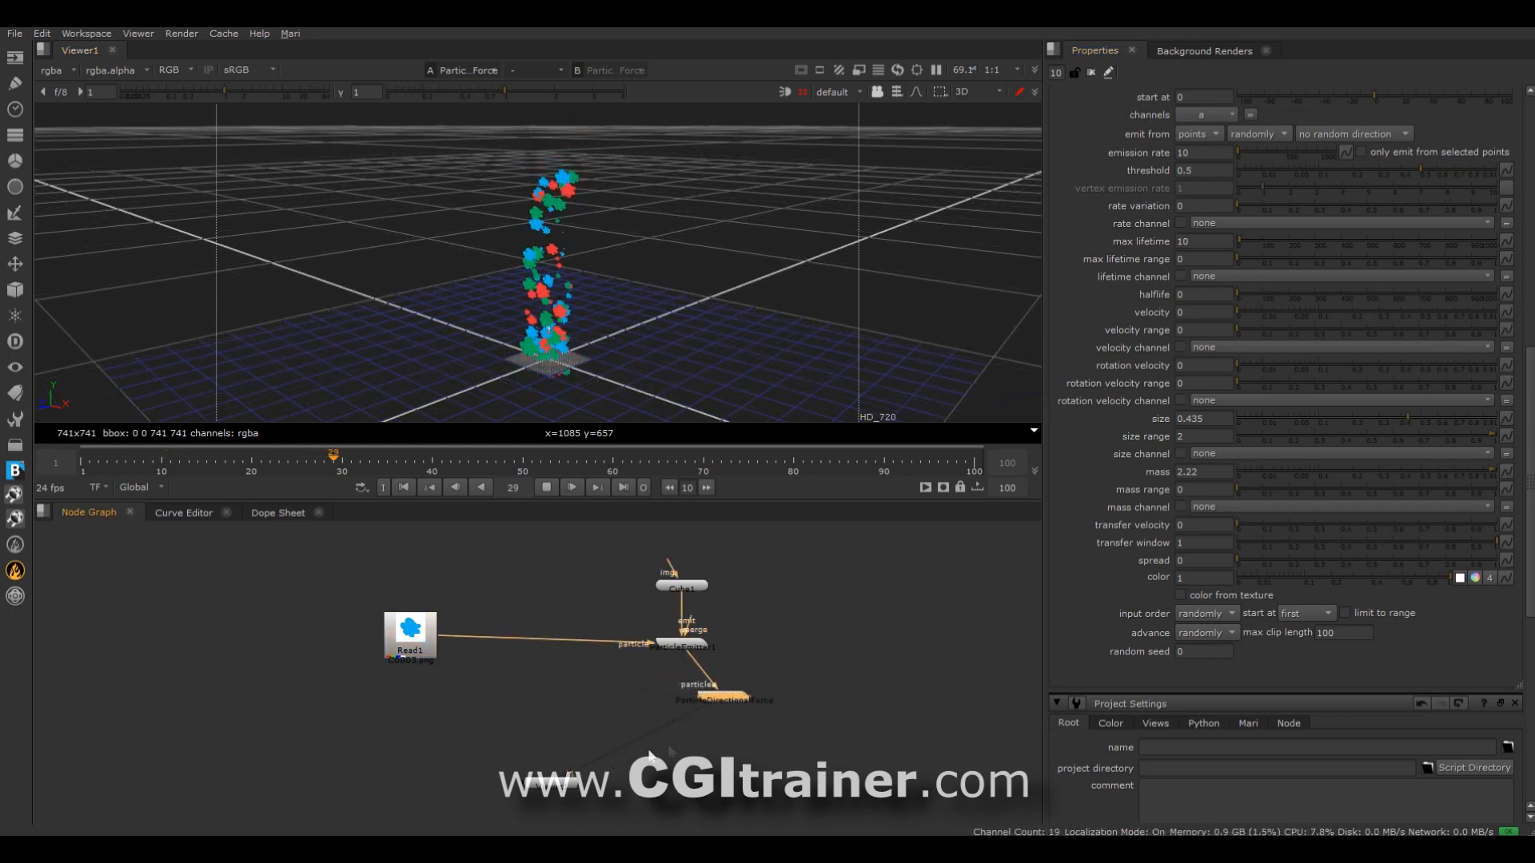
{"action": "key", "text": "1"}
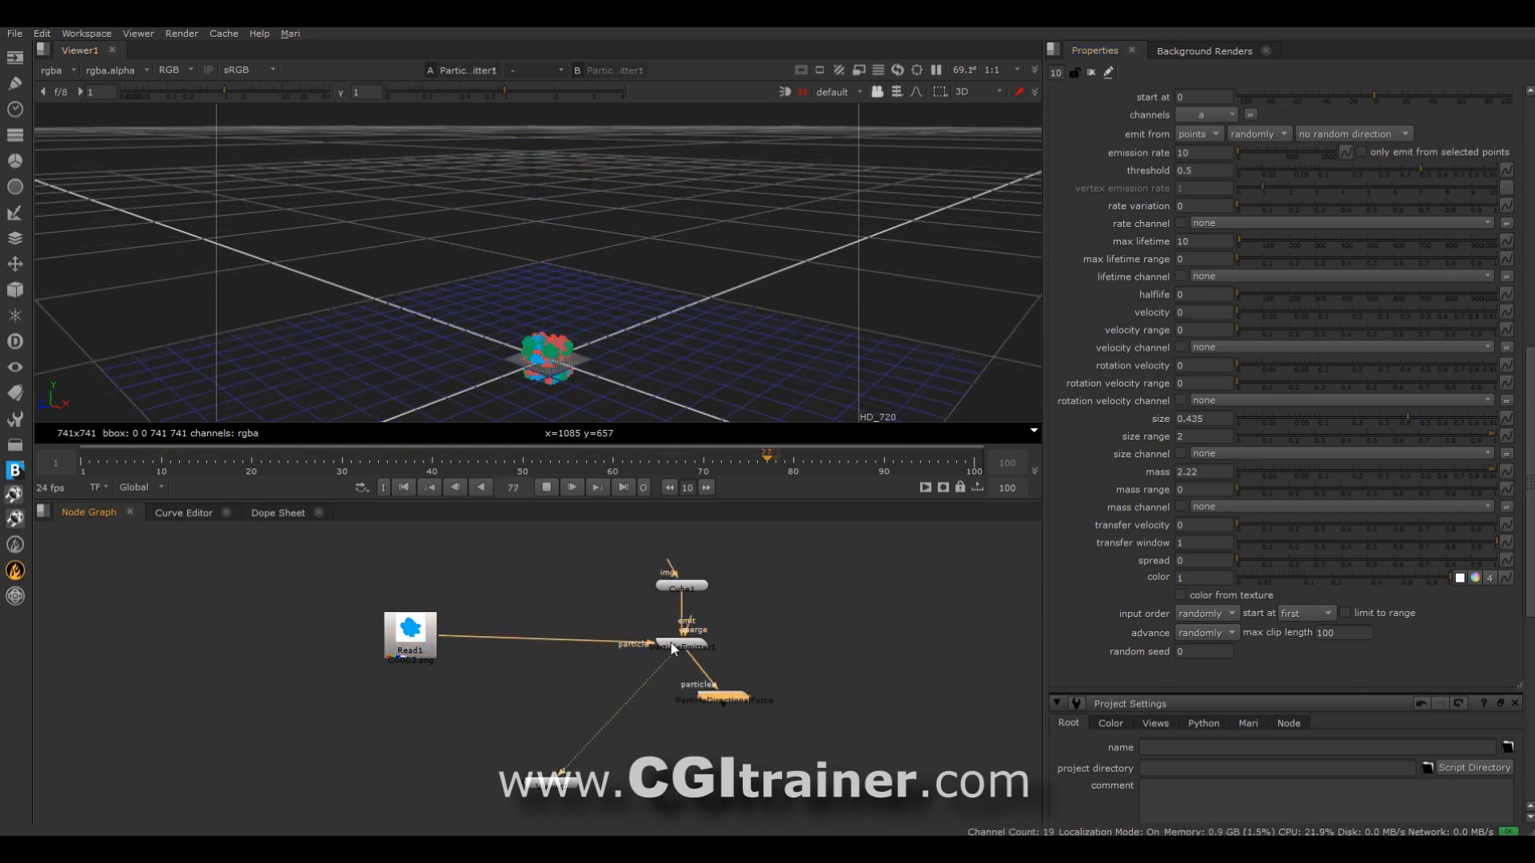
{"action": "scroll", "coordinate": [719, 697], "scroll_direction": "up", "scroll_amount": 5}
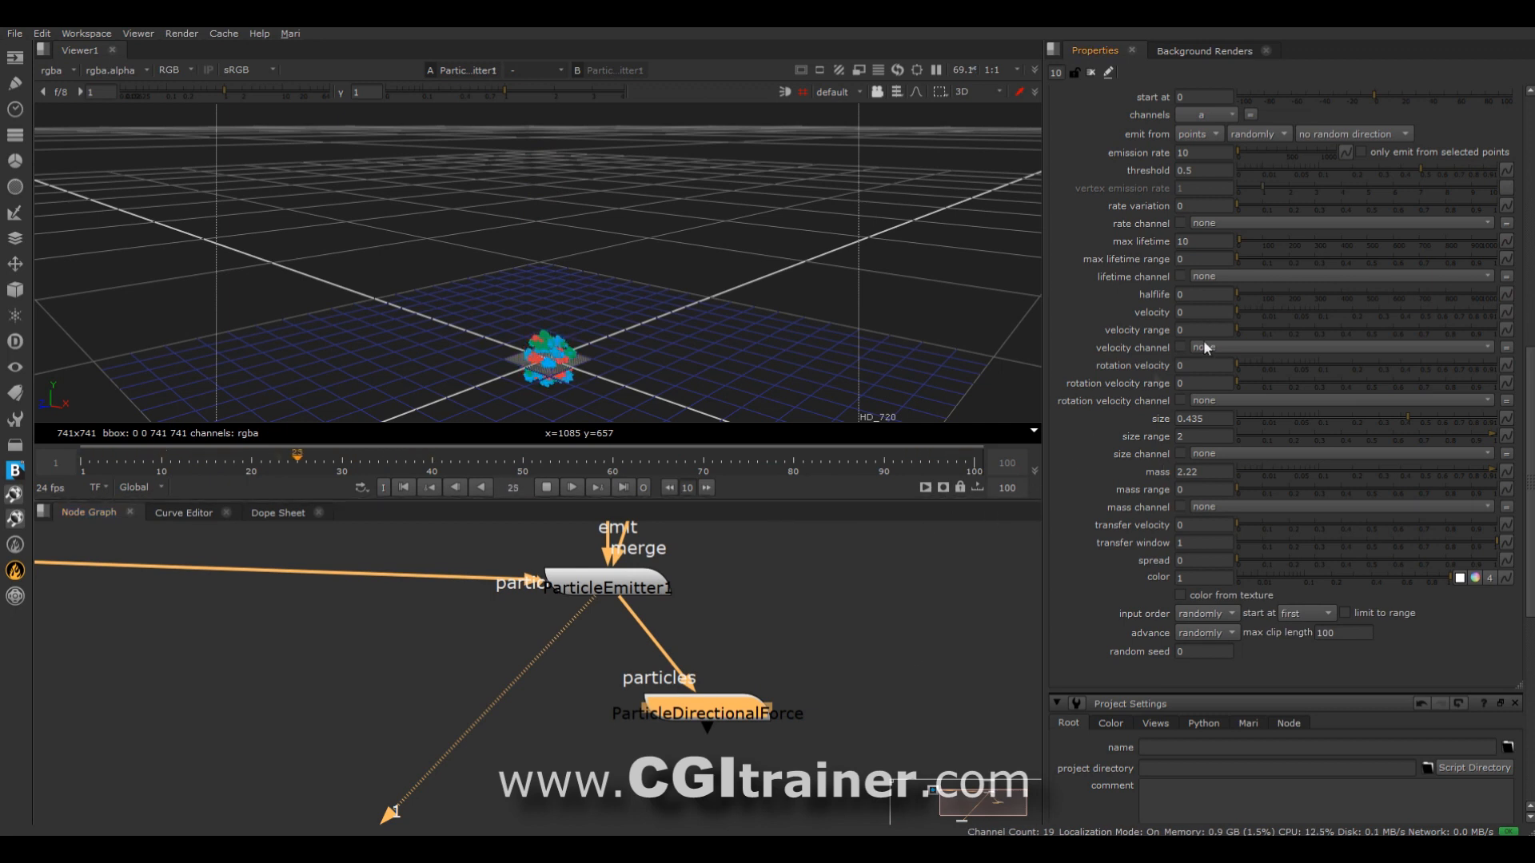
Try an emitter velocity of 0.255 with a spread of 1.
{"action": "left_click", "coordinate": [1341, 310]}
{"action": "left_click_drag", "start_coordinate": [1341, 310], "coordinate": [1367, 310]}
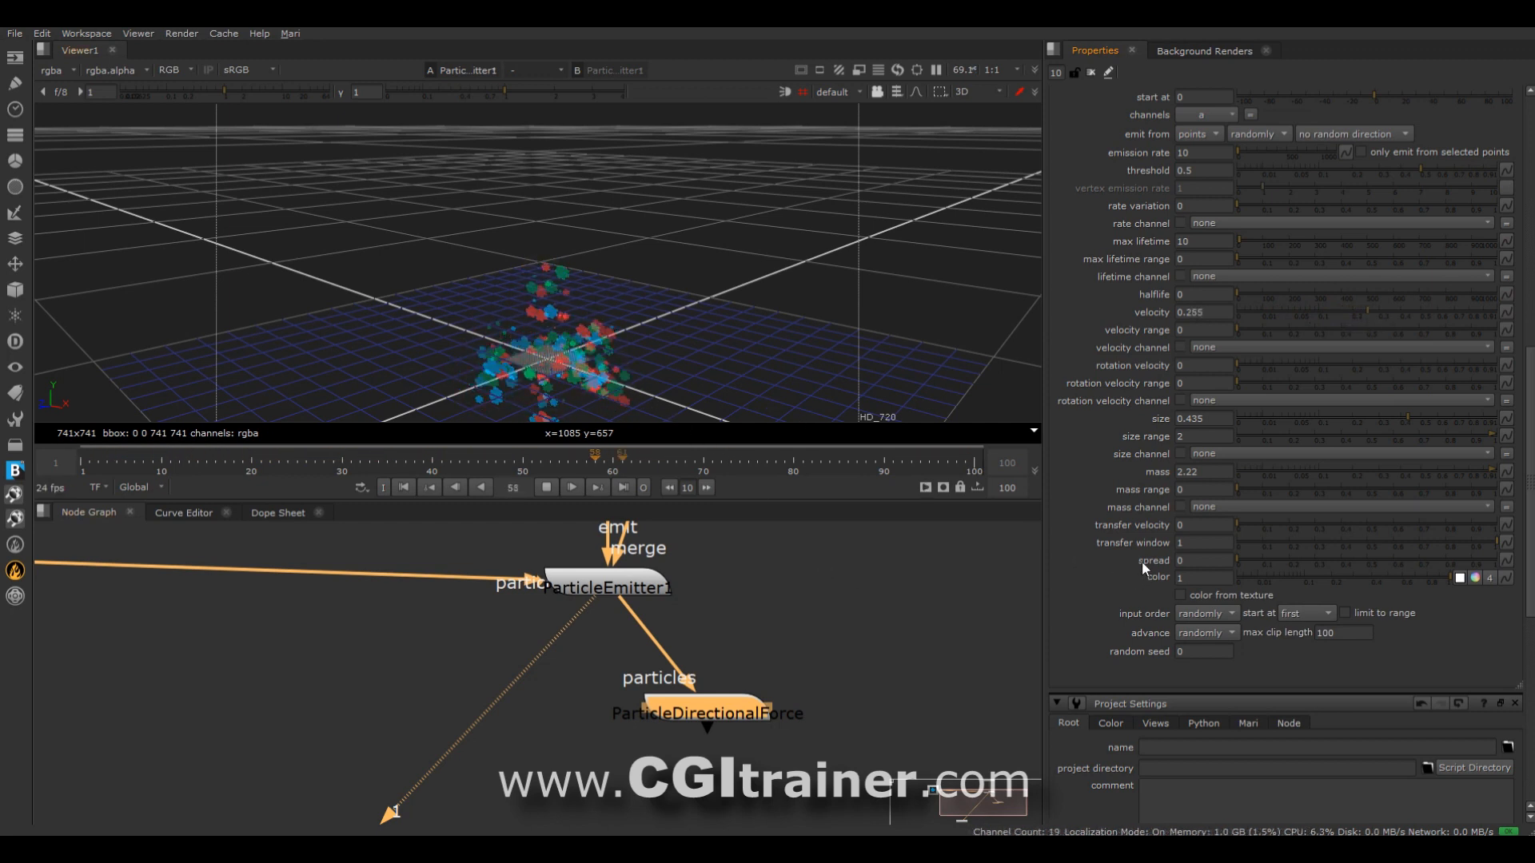
{"action": "left_click_drag", "start_coordinate": [1239, 558], "coordinate": [1531, 562]}
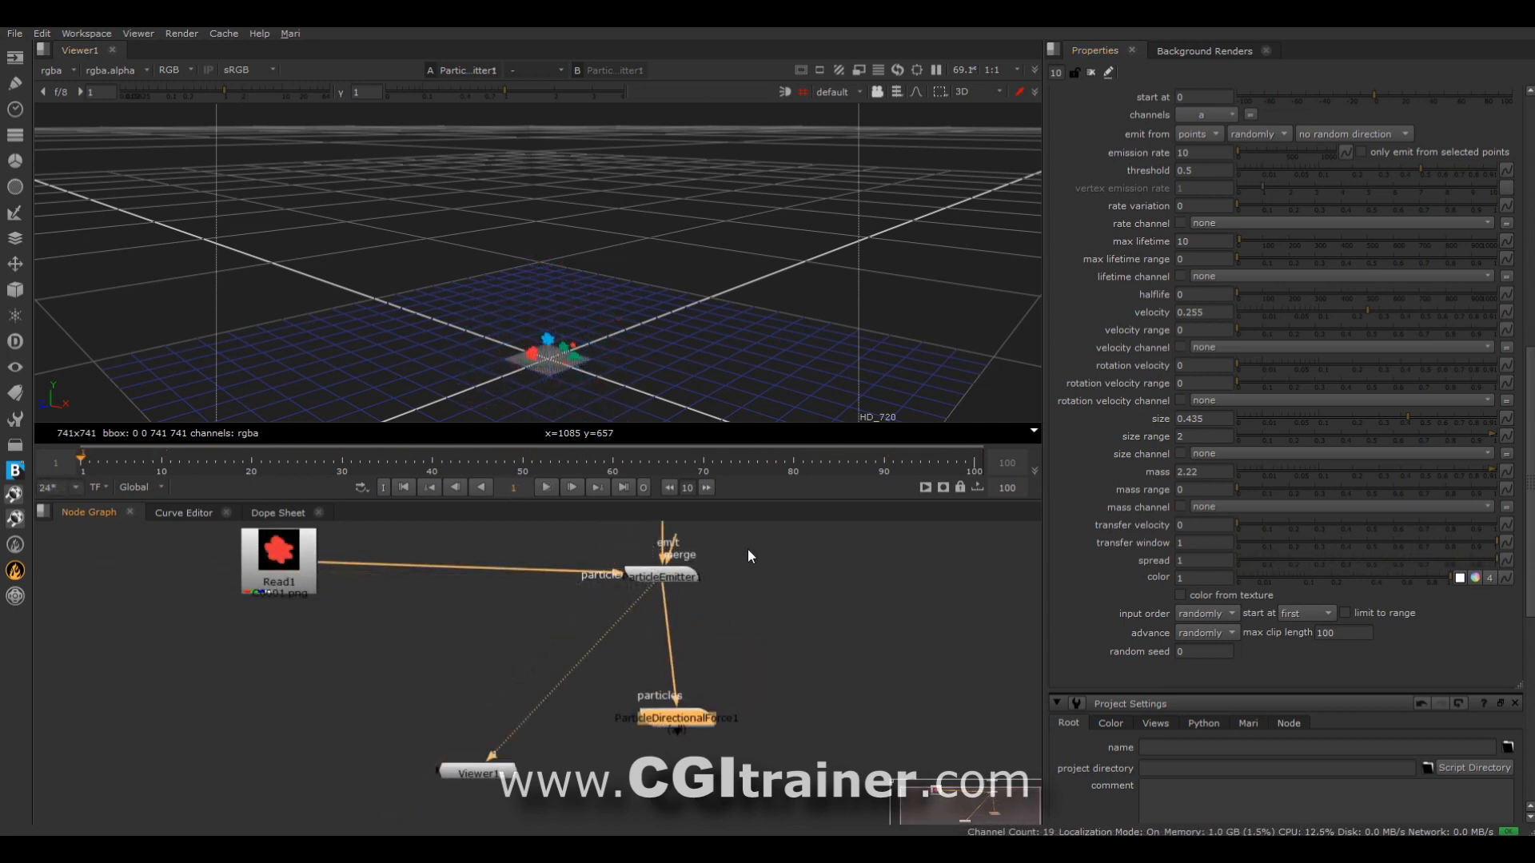
Make room around Cube1 and insert a TransformGeo node between it and the ParticleEmitter.
{"action": "middle_click_drag", "start_coordinate": [746, 549], "coordinate": [715, 698]}
{"action": "left_click", "coordinate": [643, 636]}
{"action": "left_click_drag", "start_coordinate": [634, 640], "coordinate": [477, 581]}
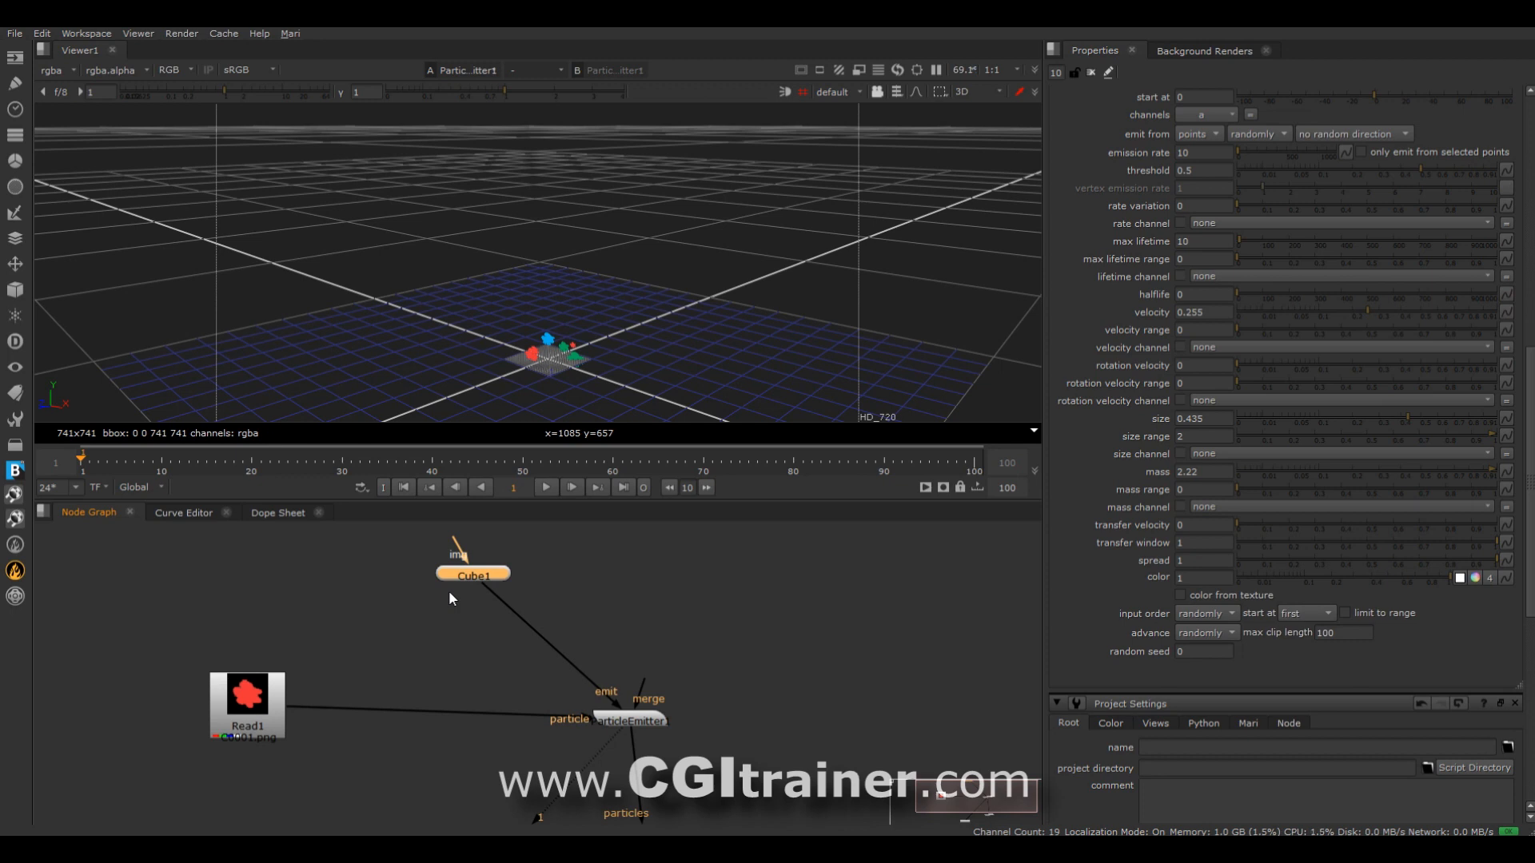
{"action": "right_click", "coordinate": [448, 590]}
{"action": "mouse_move", "coordinate": [384, 561]}
{"action": "mouse_move", "coordinate": [539, 576]}
{"action": "mouse_move", "coordinate": [560, 610]}
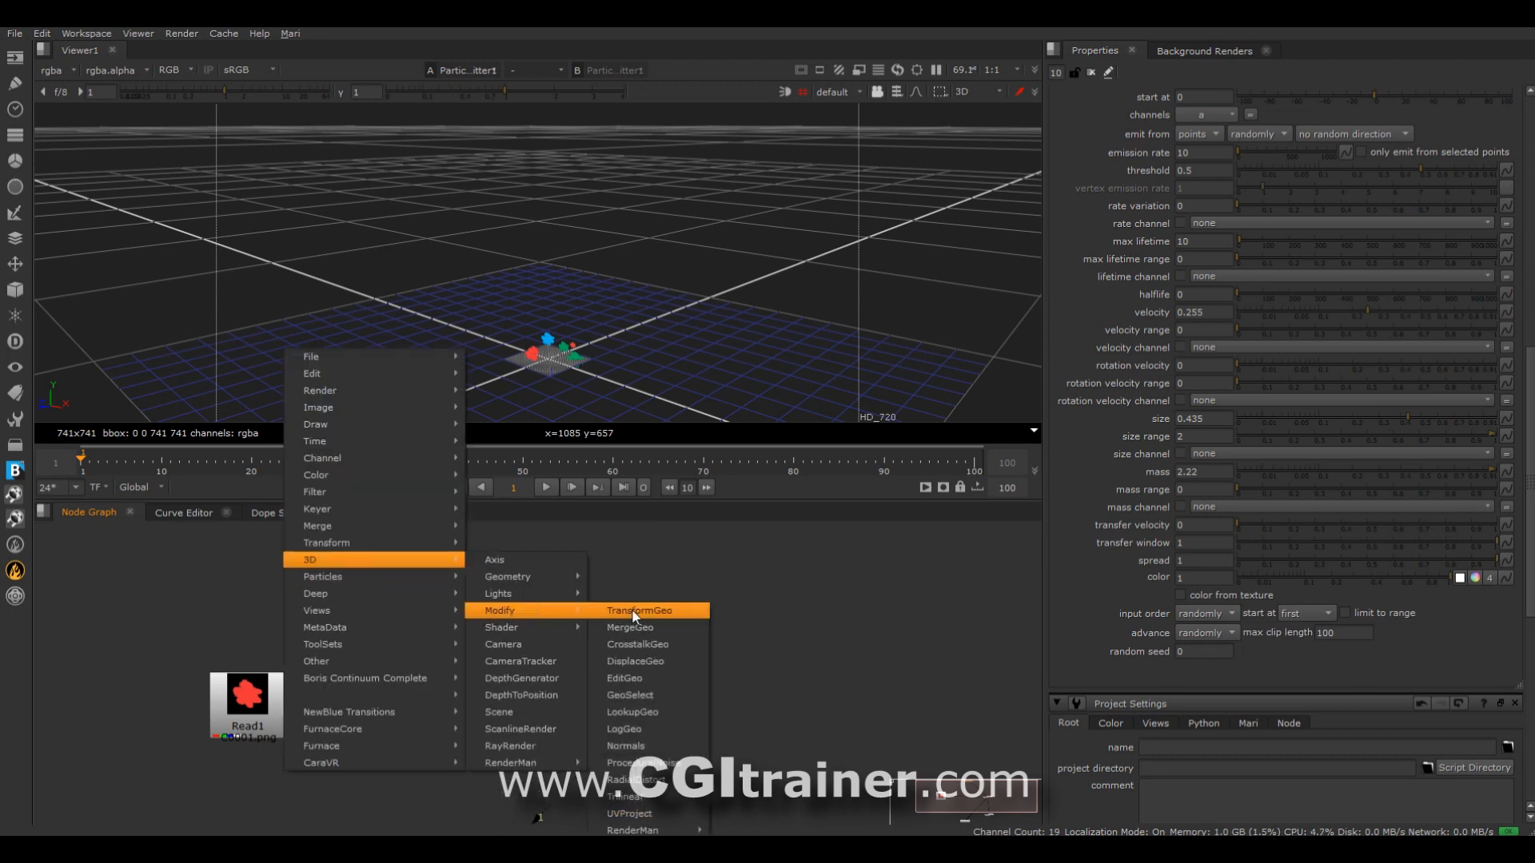
{"action": "left_click", "coordinate": [637, 611]}
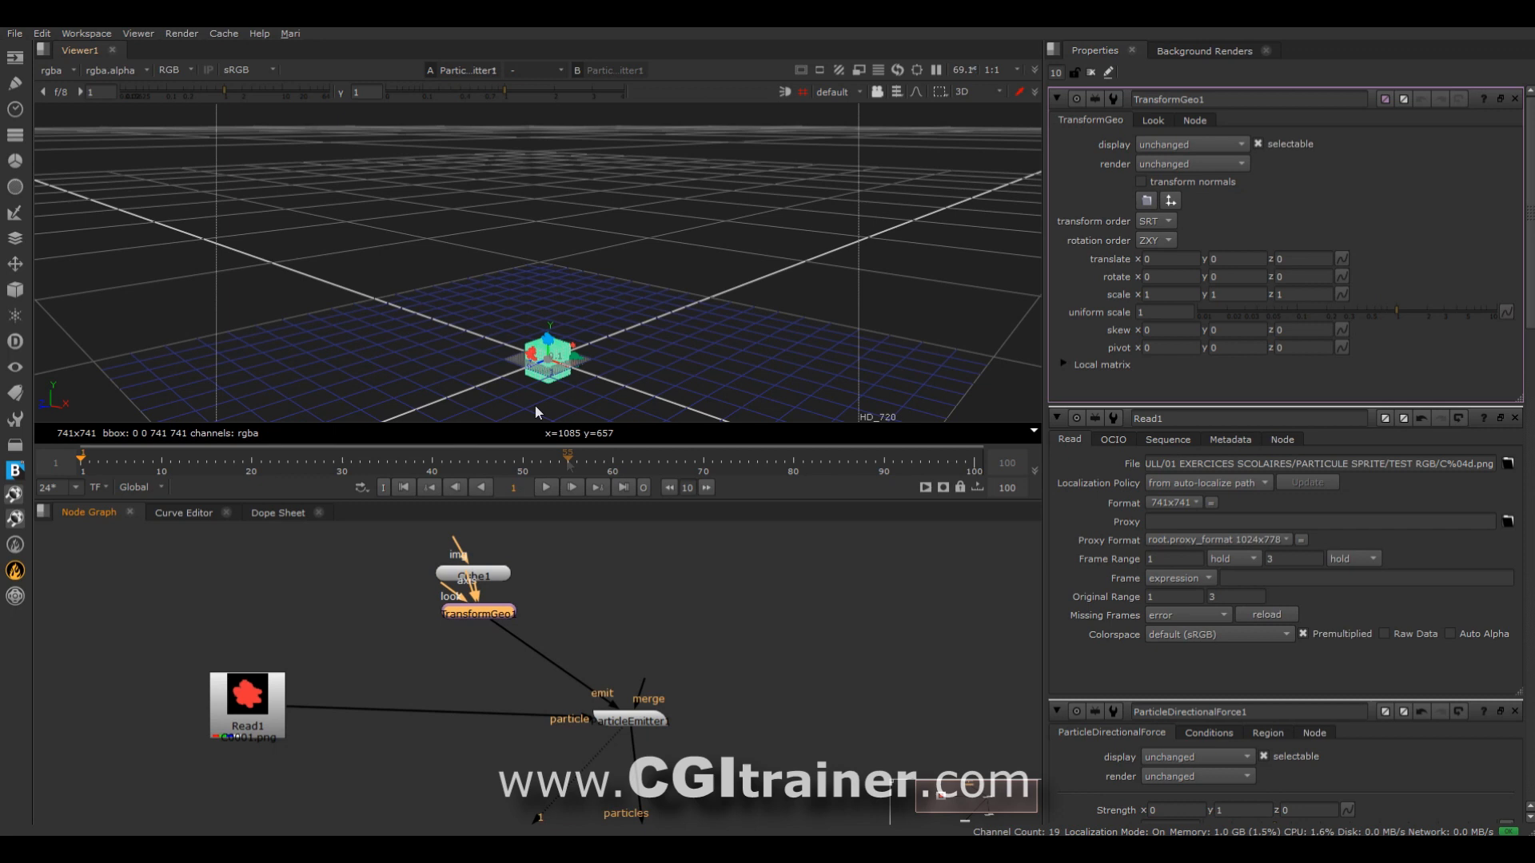
Animate the TransformGeo's x translation from -10.75 at frame 1 to about 9.26 at frame 84, and close its properties.
{"action": "left_click_drag", "start_coordinate": [559, 383], "coordinate": [236, 296]}
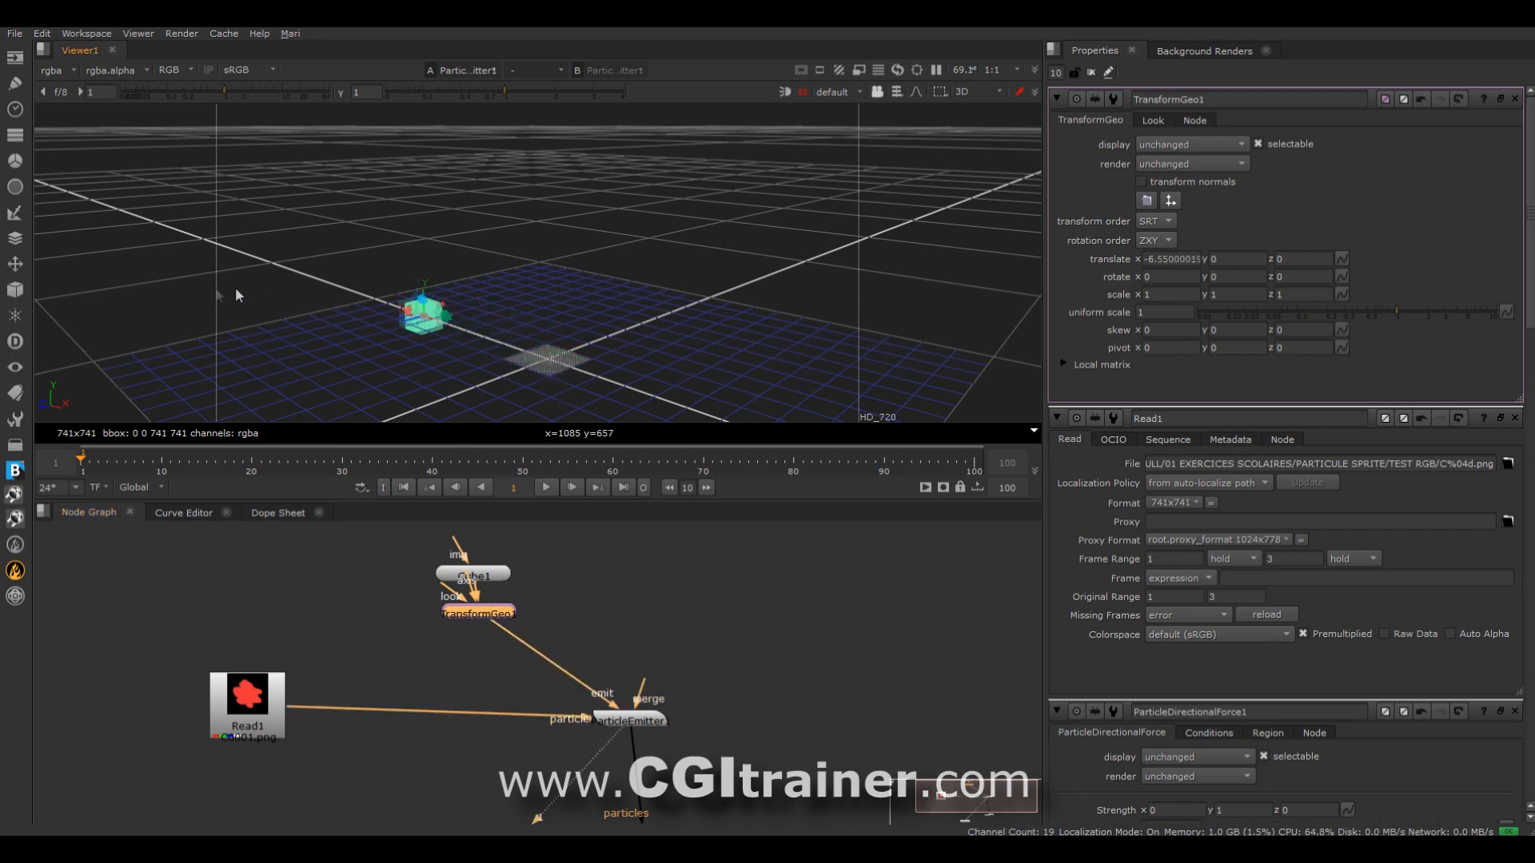
{"action": "right_click", "coordinate": [1174, 257]}
{"action": "left_click", "coordinate": [1202, 266]}
{"action": "left_click_drag", "start_coordinate": [104, 471], "coordinate": [830, 472]}
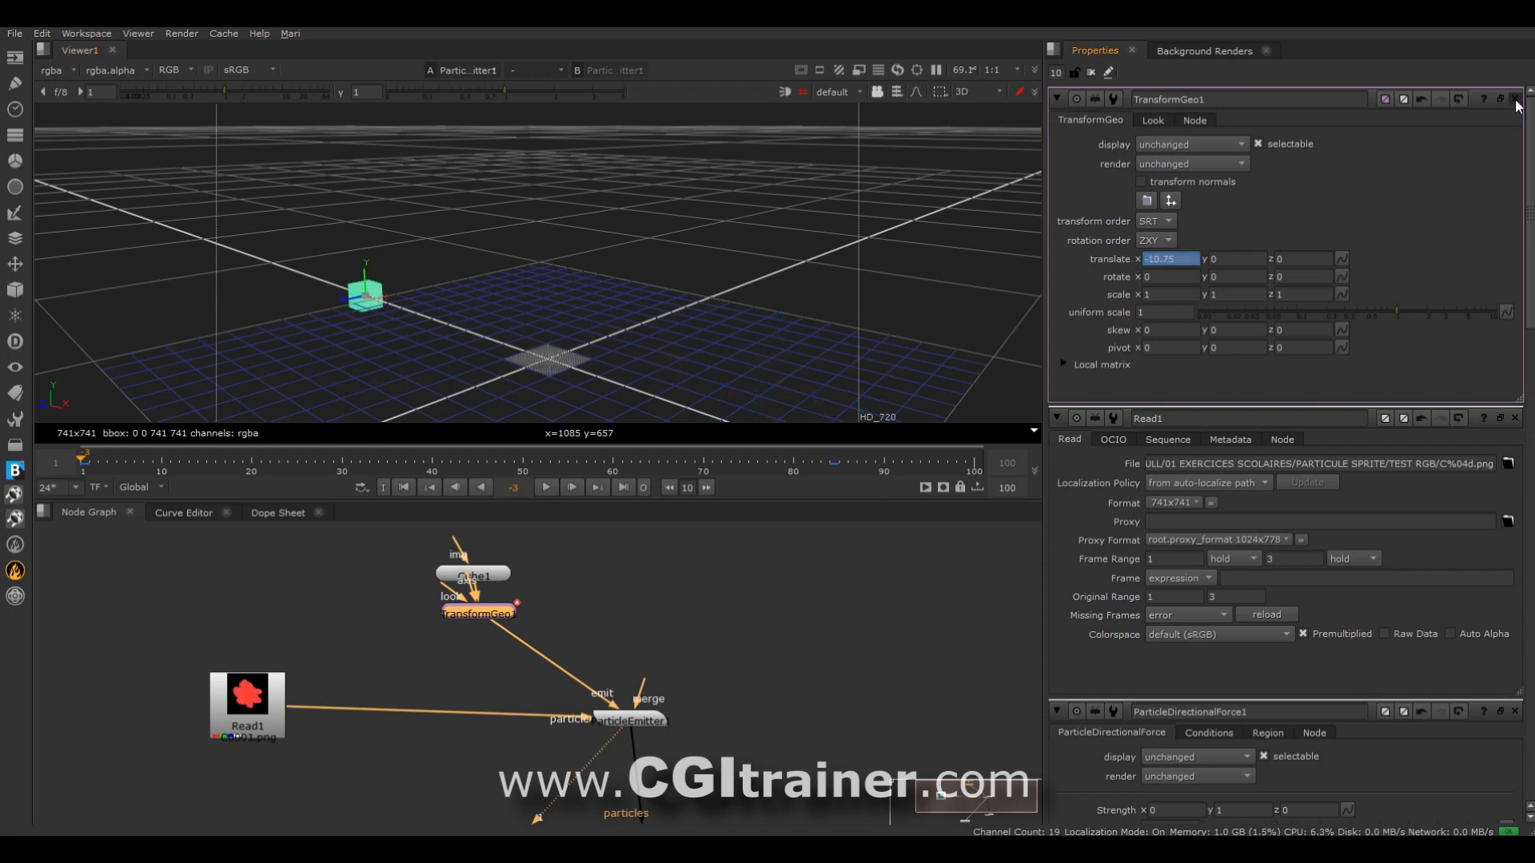
{"action": "left_click", "coordinate": [1515, 99]}
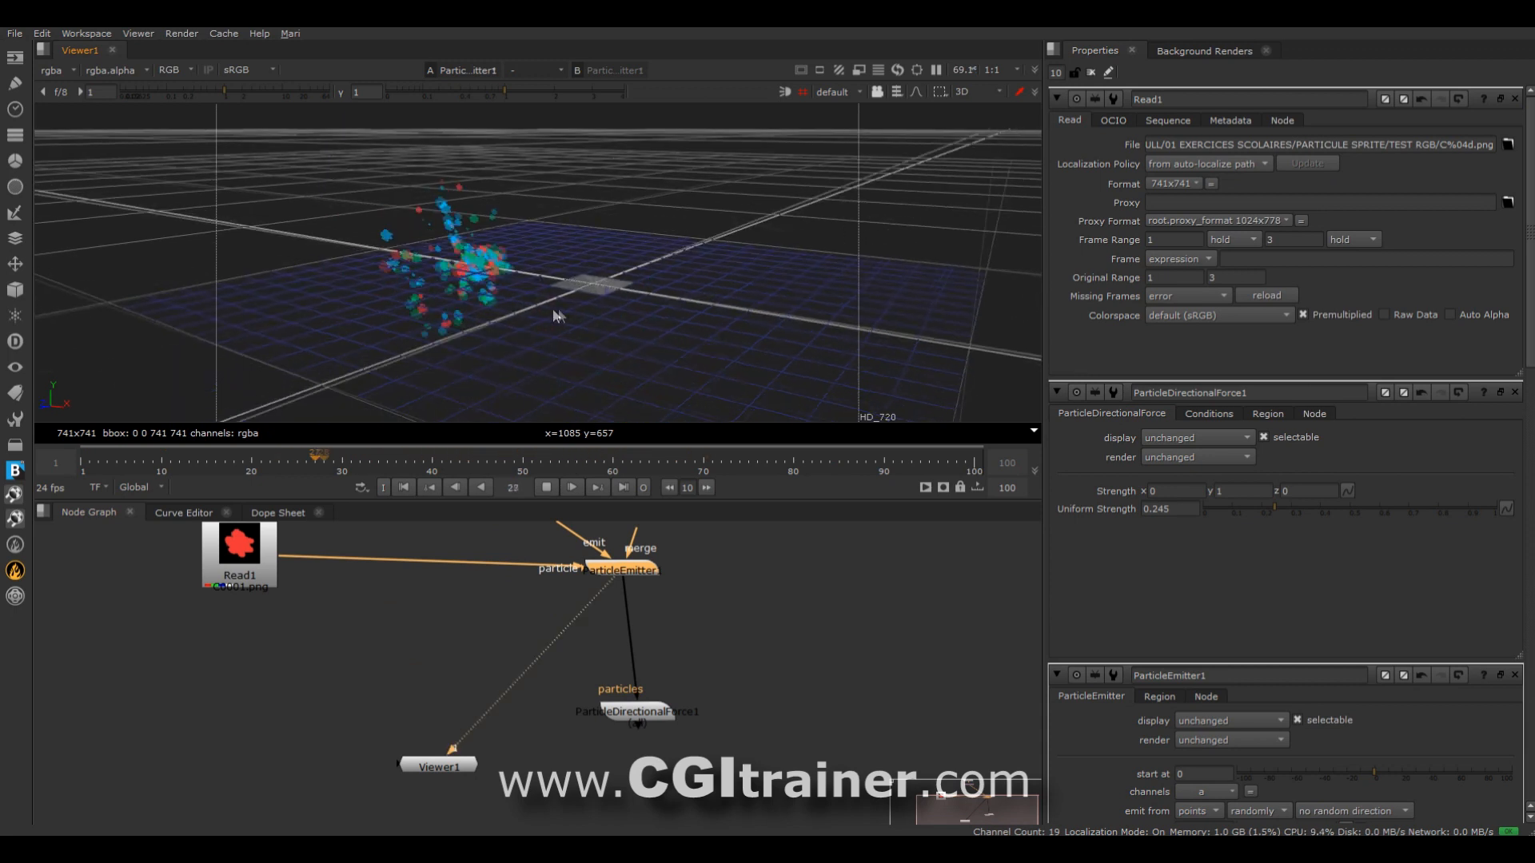
Set the emitter's velocity to 0.009, spread to 0.155, max lifetime to 30 and emission rate to 5.
{"action": "left_click_drag", "start_coordinate": [559, 315], "coordinate": [681, 289], "text": "ctrl"}
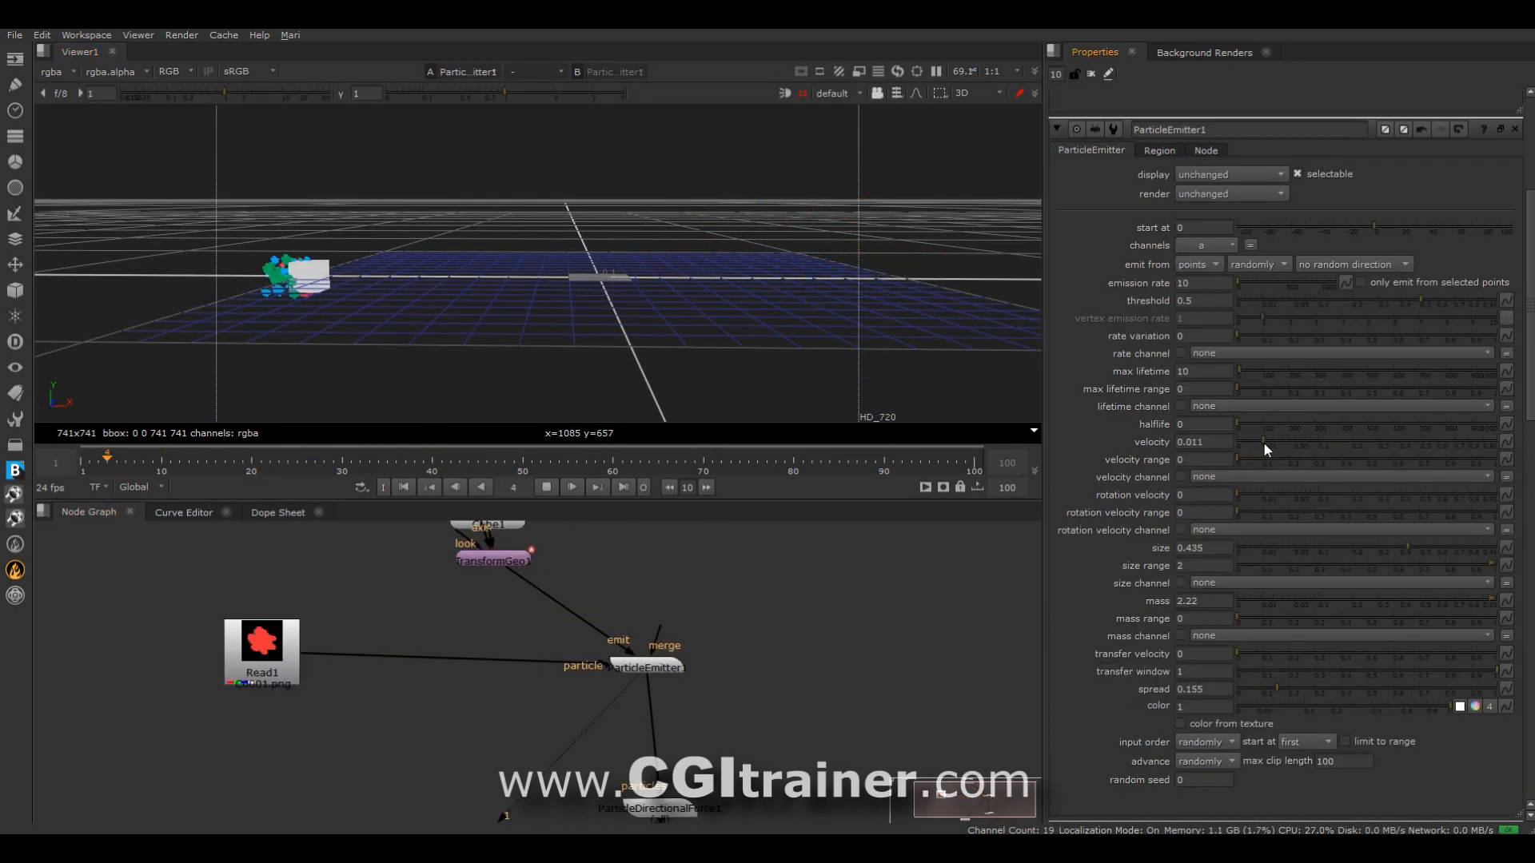
{"action": "left_click", "coordinate": [1262, 445]}
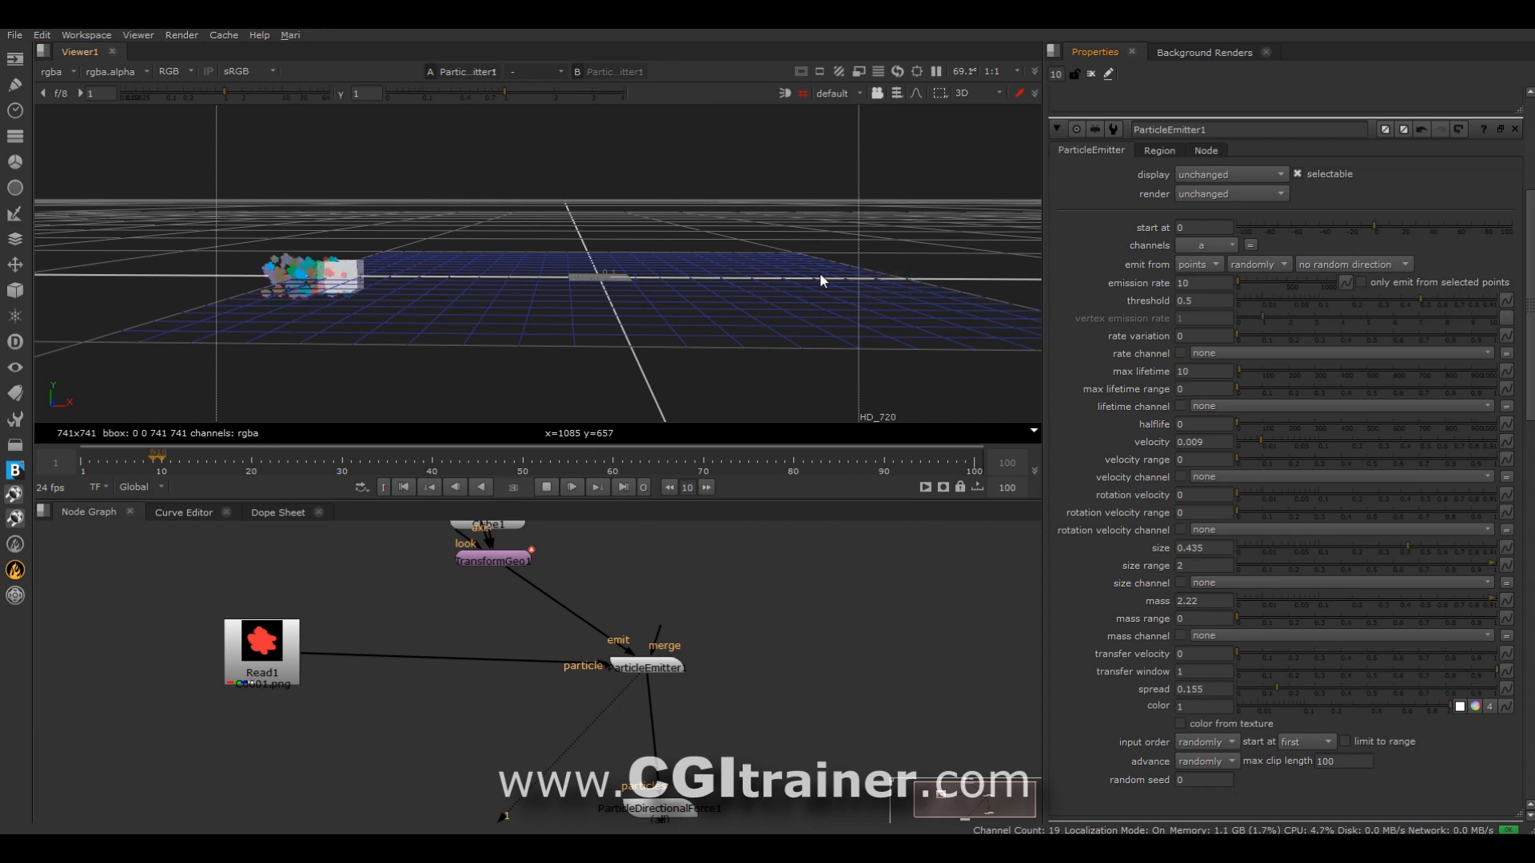
{"action": "left_click", "coordinate": [1244, 373]}
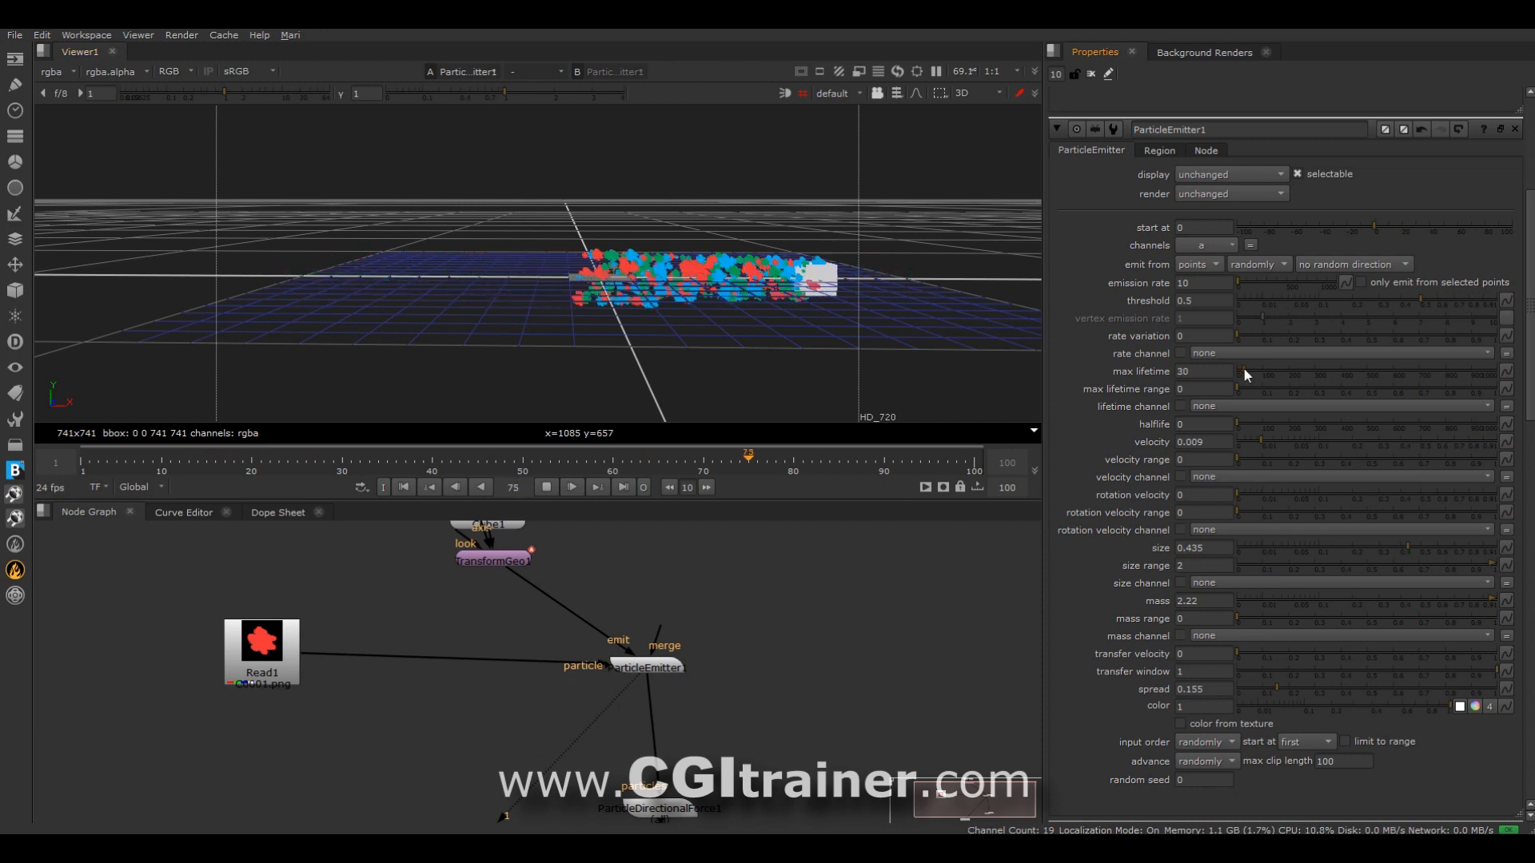
{"action": "left_click_drag", "start_coordinate": [1197, 283], "coordinate": [1157, 281]}
{"action": "type", "text": "5"}
{"action": "key", "text": "Return"}
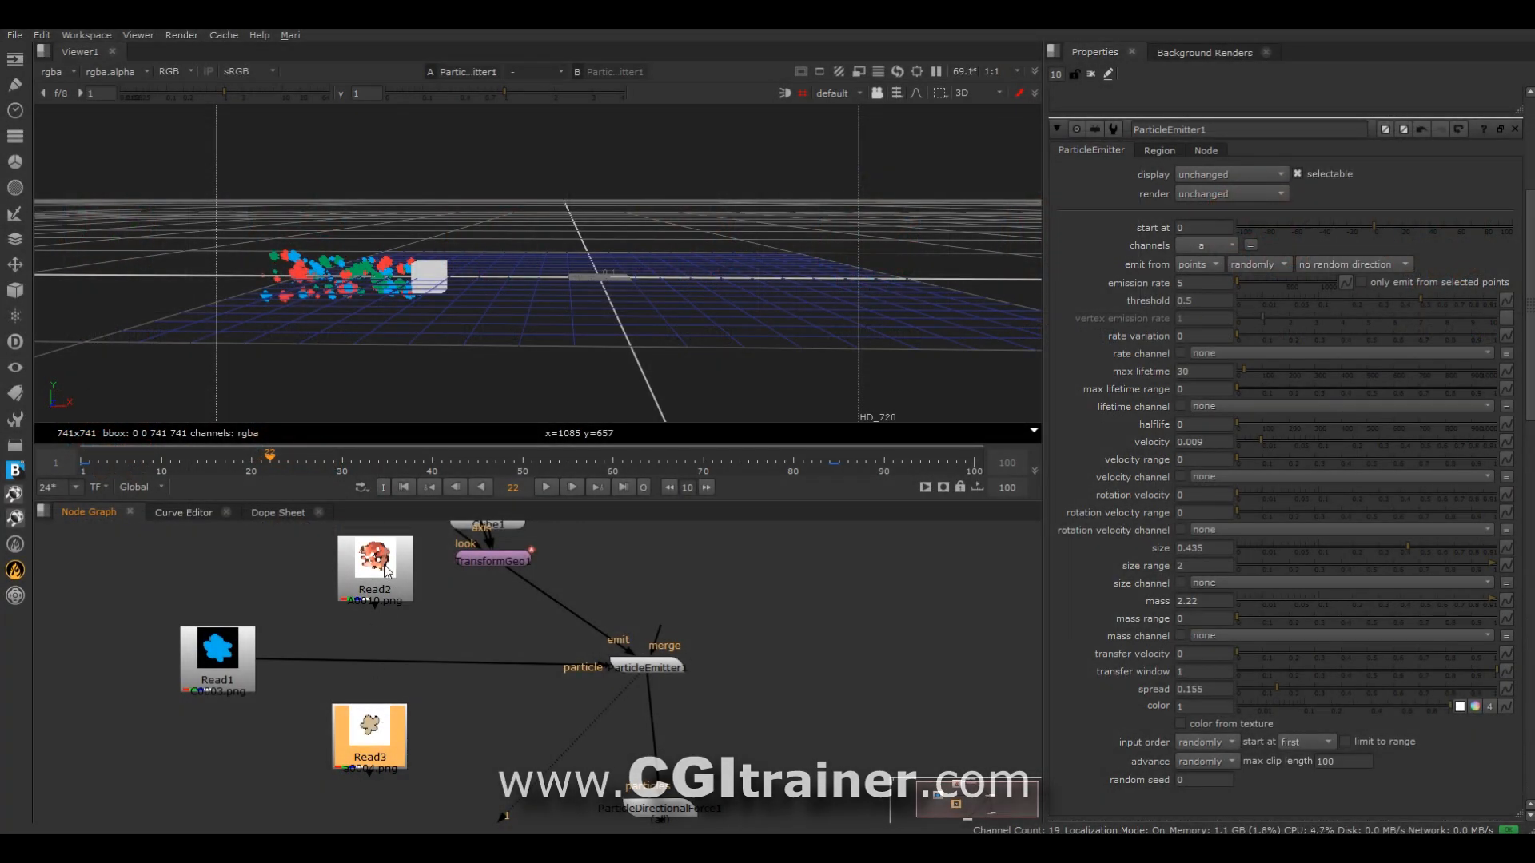
Turn on Premultiplied for Read2 and Read3, and connect Read3 to the emitter's particle input in place of Read1.
{"action": "double_click", "coordinate": [384, 570]}
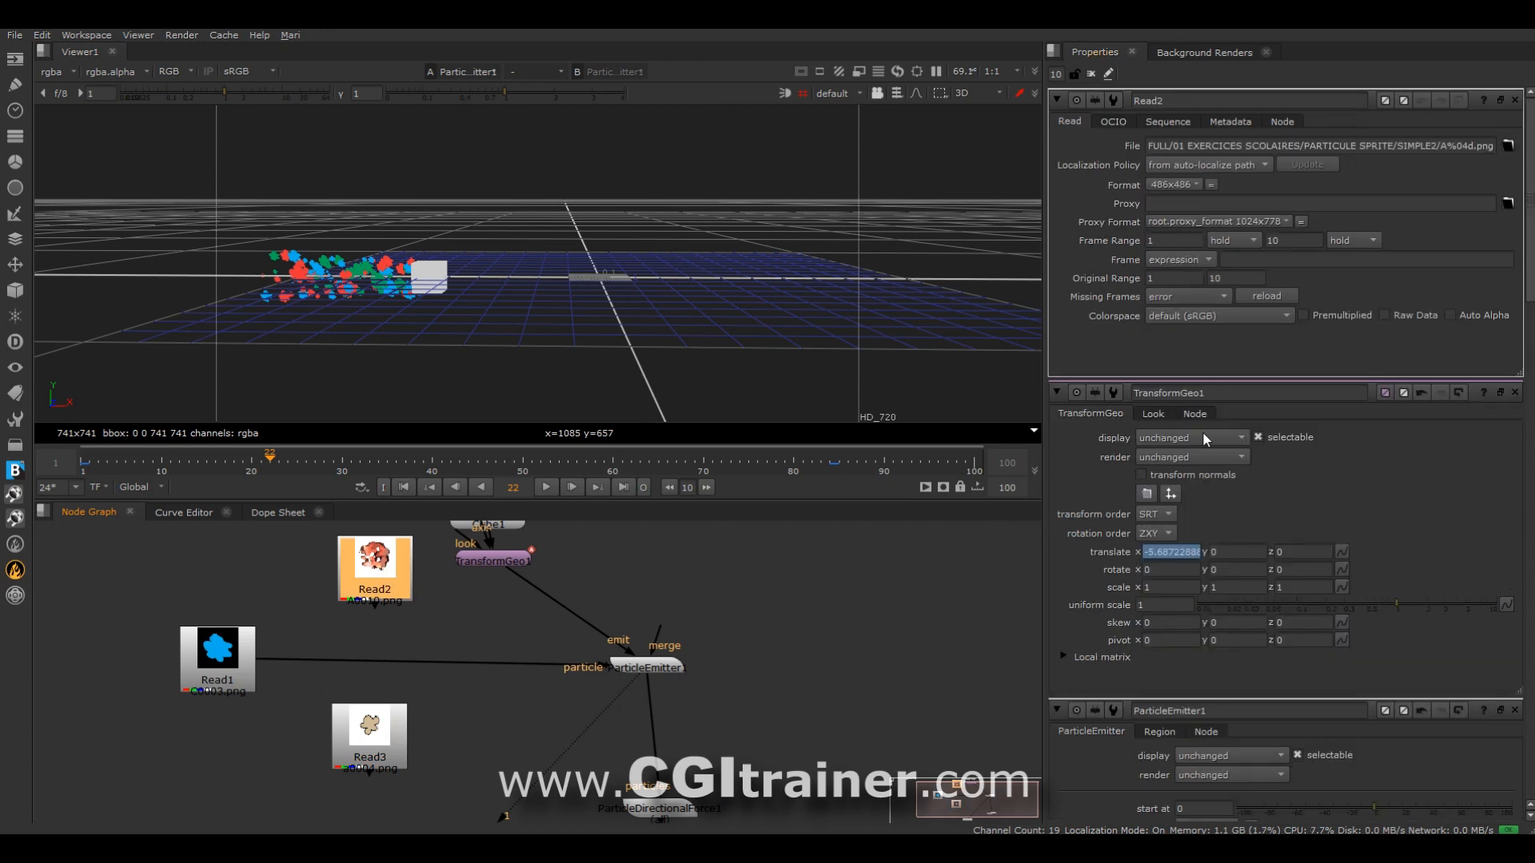
{"action": "double_click", "coordinate": [368, 753]}
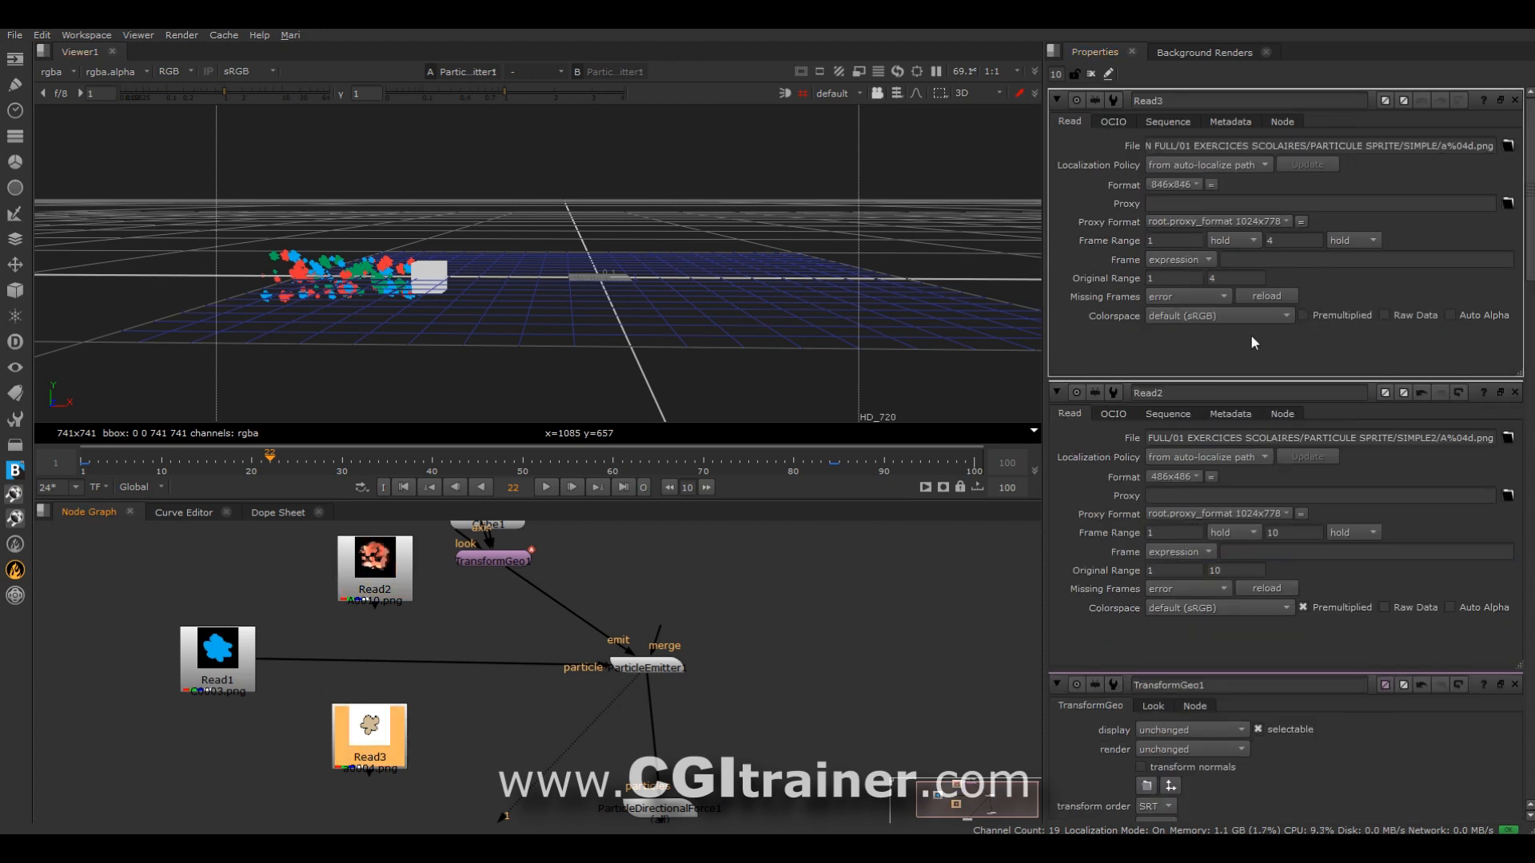
{"action": "left_click_drag", "start_coordinate": [280, 664], "coordinate": [304, 667]}
{"action": "left_click_drag", "start_coordinate": [371, 739], "coordinate": [372, 738]}
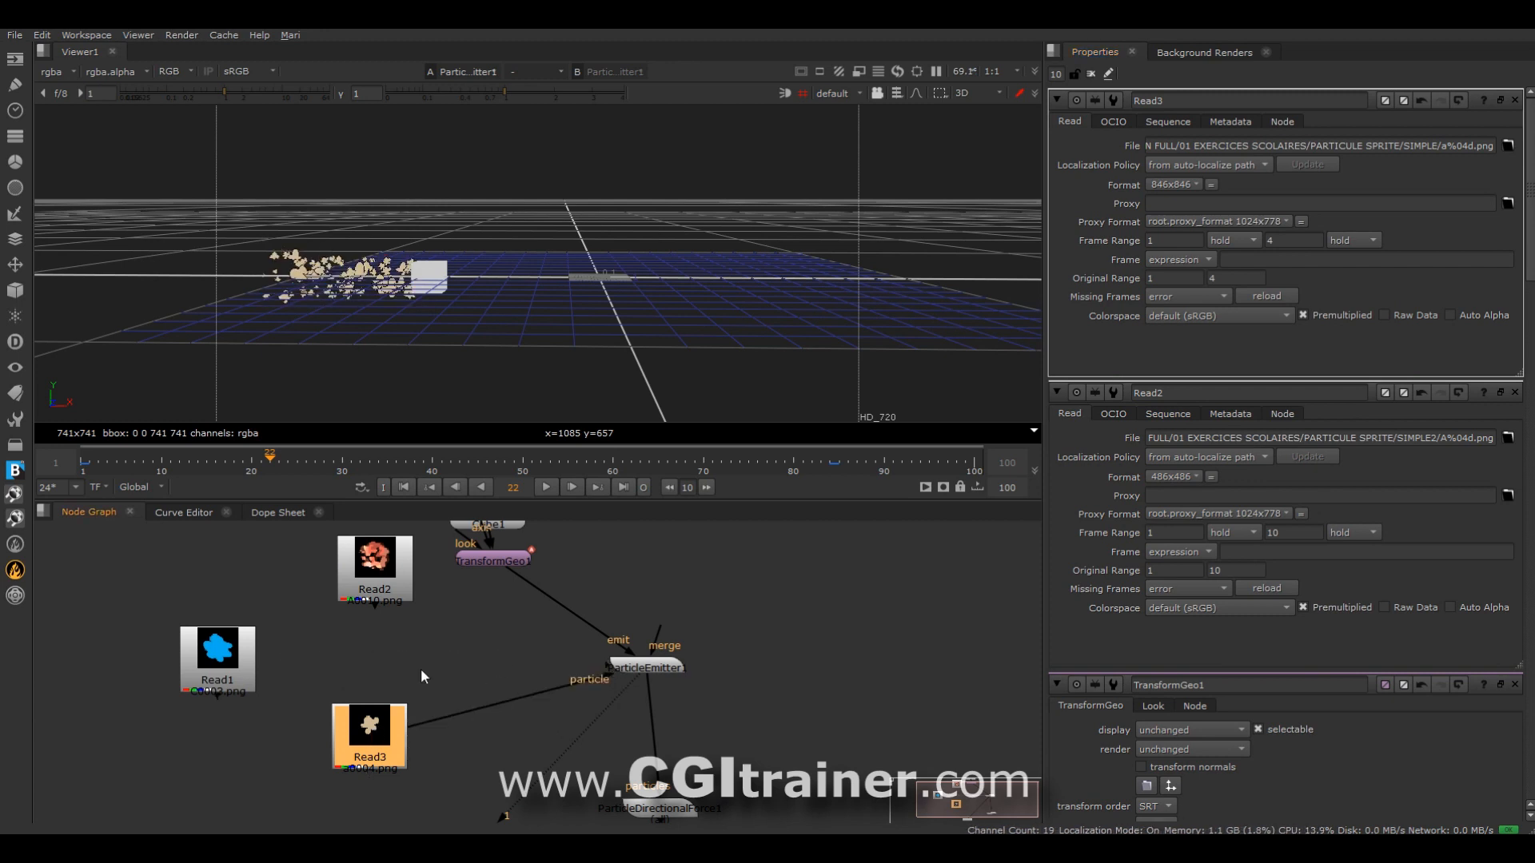
Play the particle animation with the viewer's 3D grid hidden, and close all open node properties.
{"action": "left_click", "coordinate": [546, 487]}
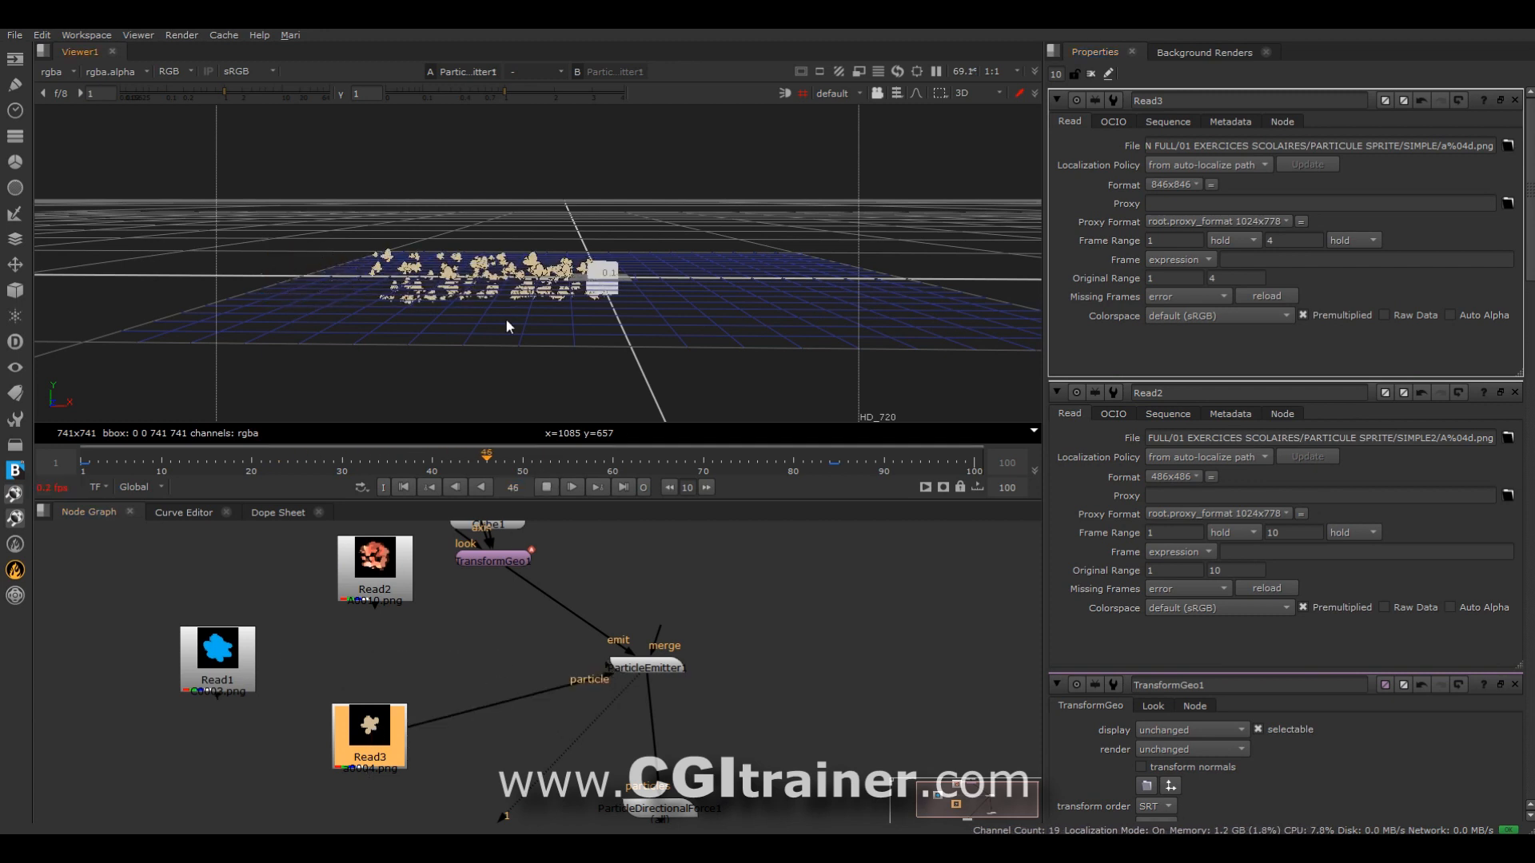
{"action": "left_click", "coordinate": [806, 93]}
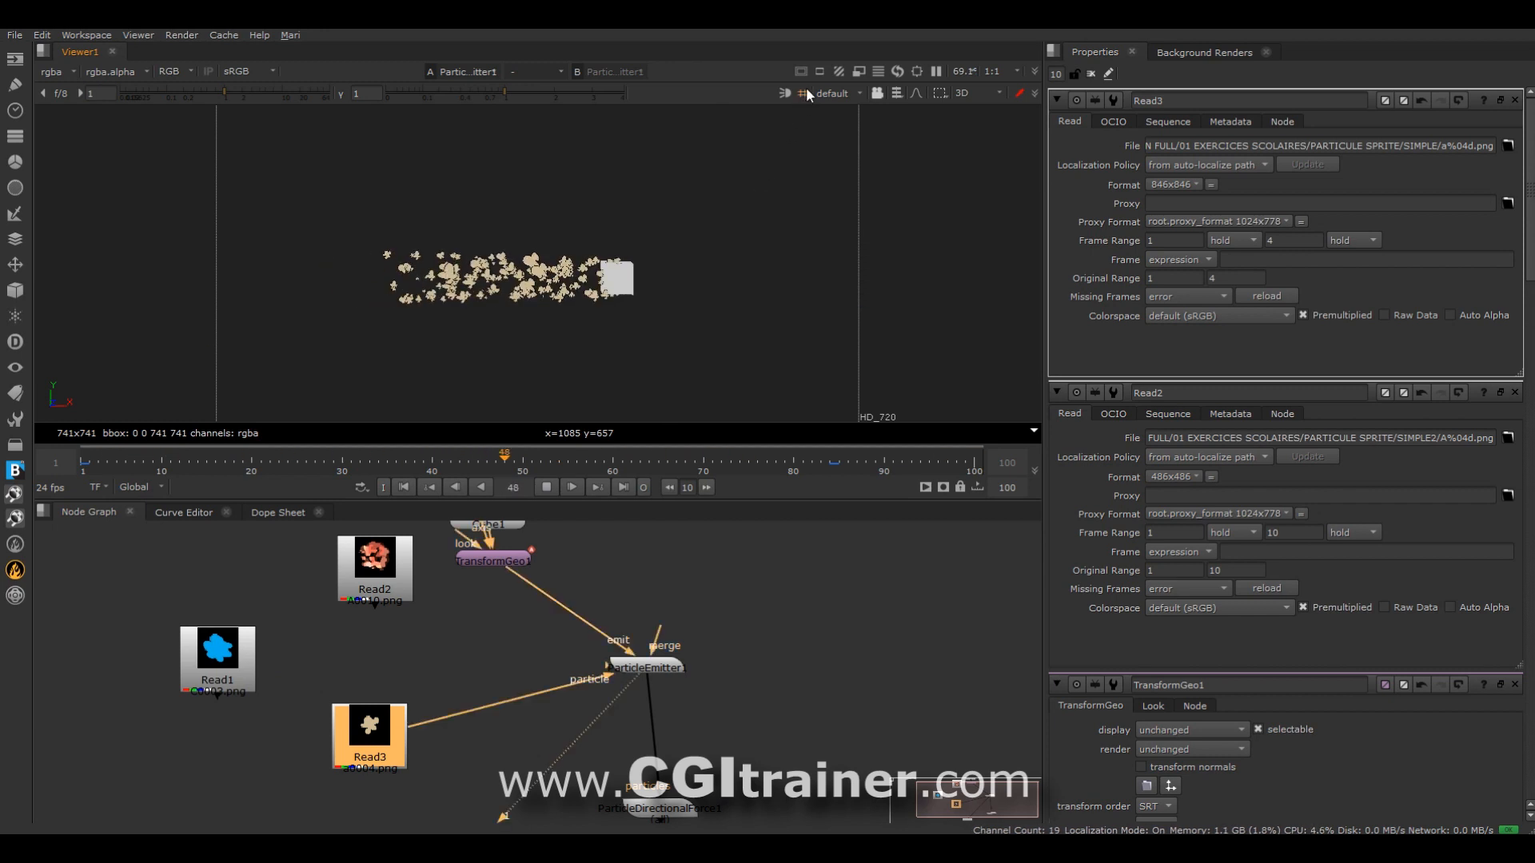
{"action": "left_click", "coordinate": [1092, 74]}
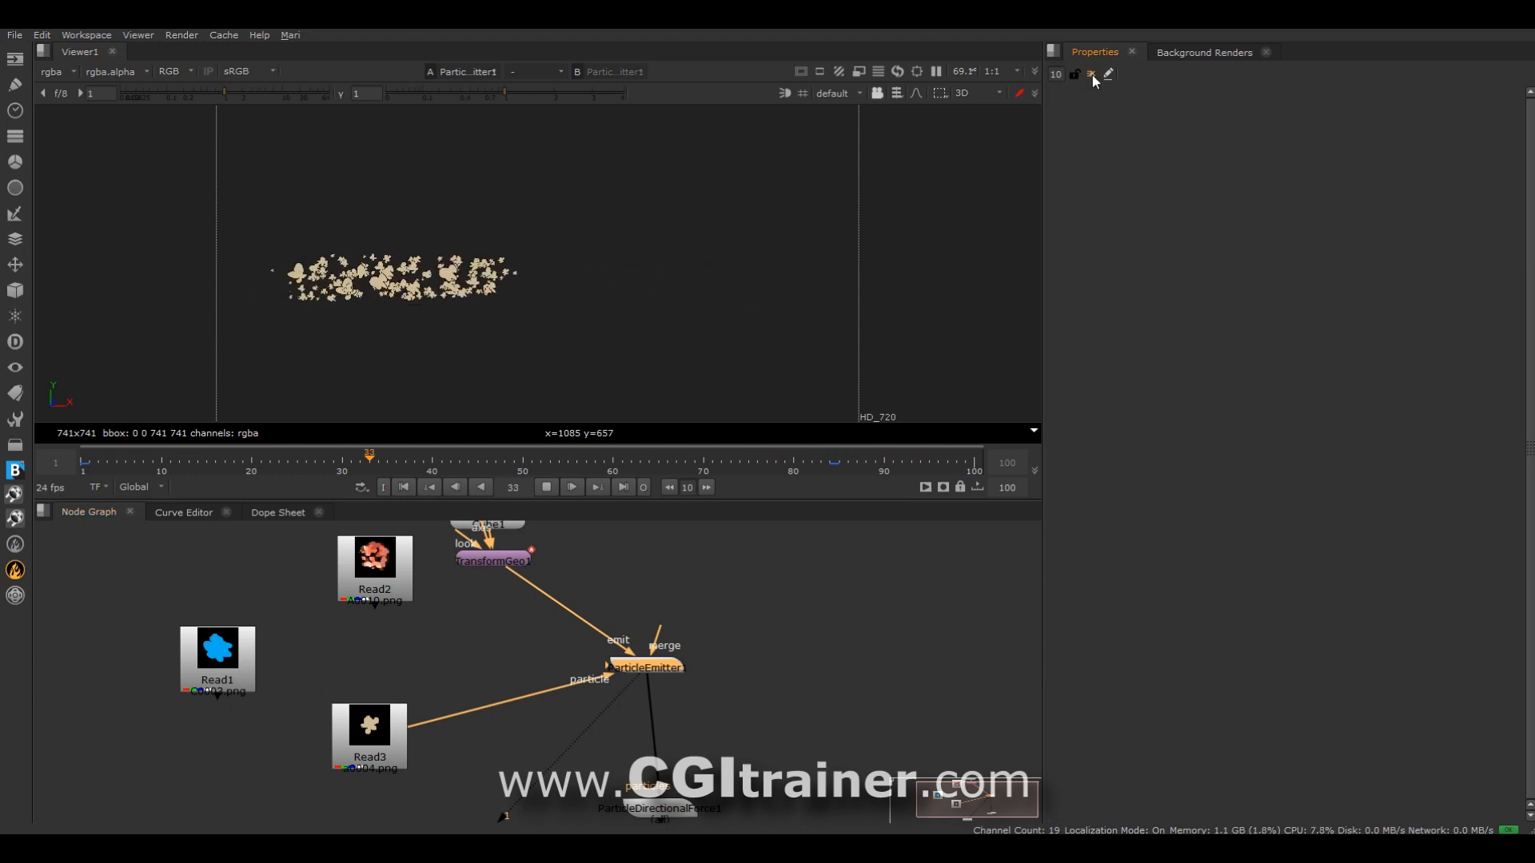
Open the ParticleEmitter's properties and connect Read2 to its particle input in place of Read3.
{"action": "double_click", "coordinate": [646, 668]}
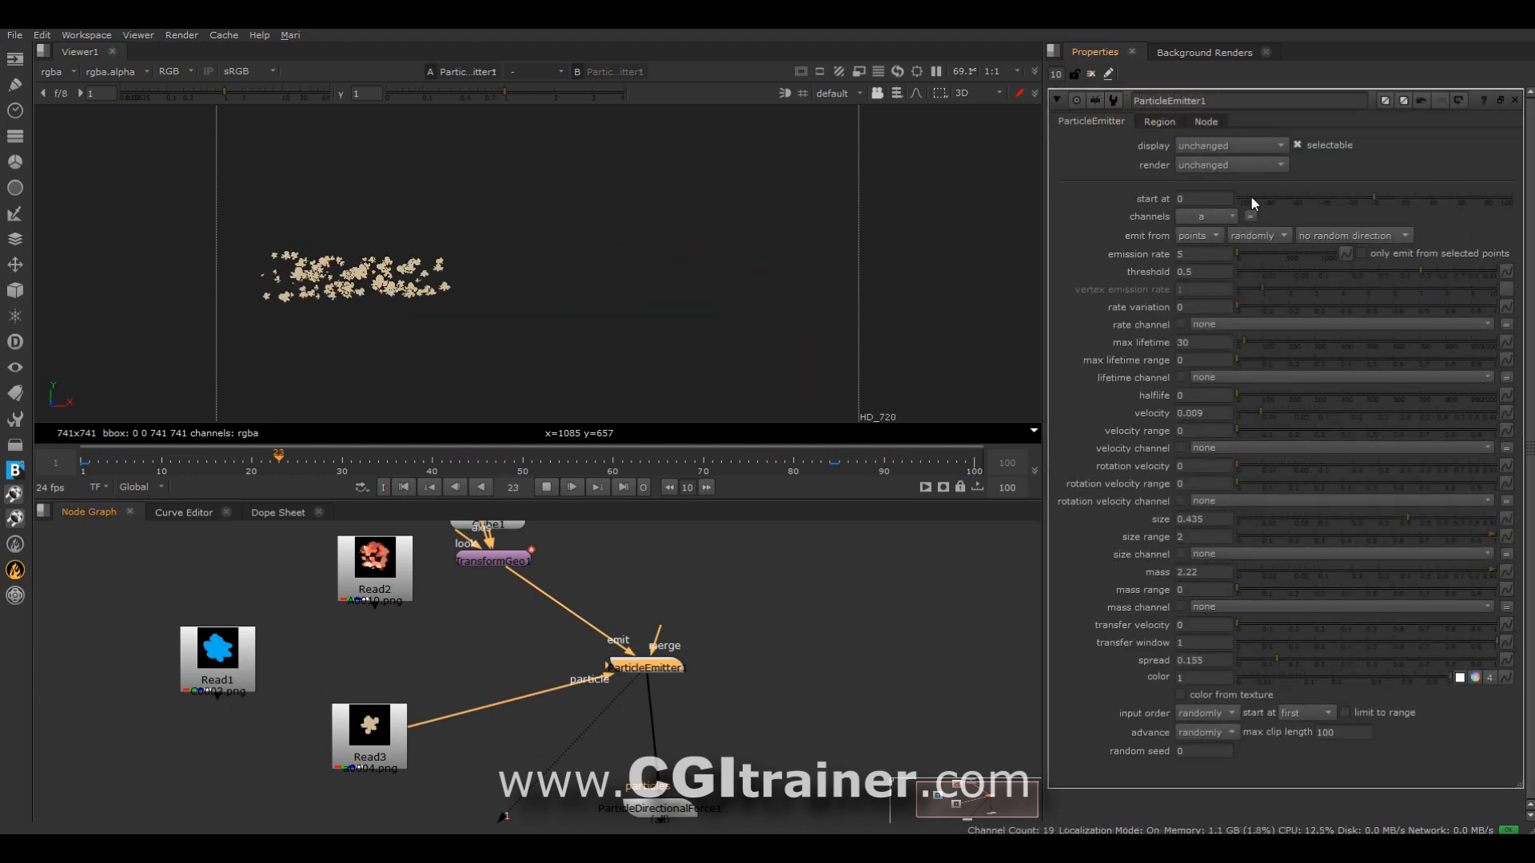
{"action": "left_click_drag", "start_coordinate": [633, 680], "coordinate": [377, 576]}
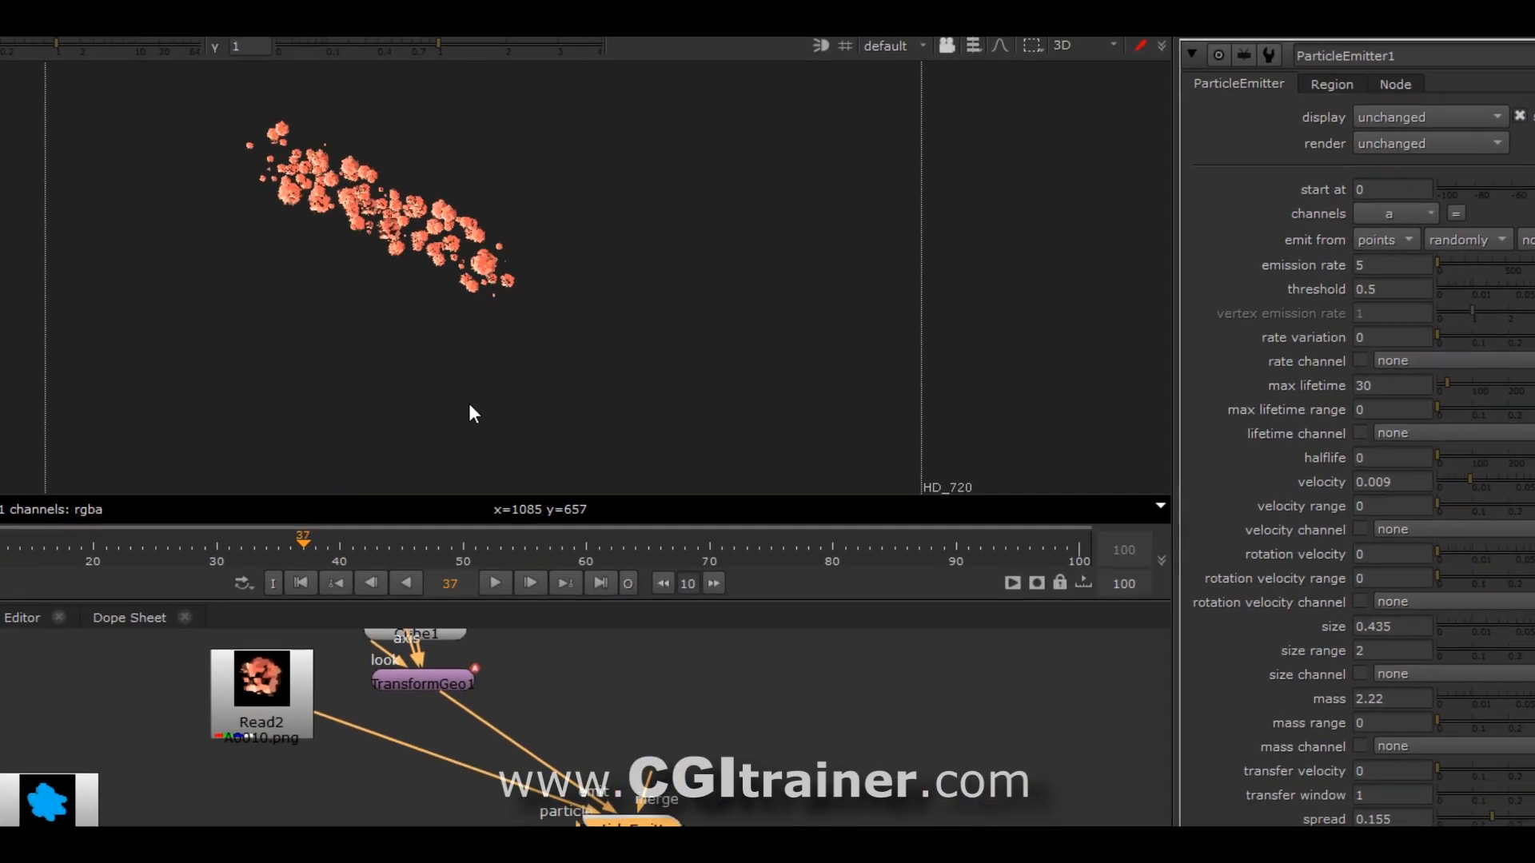
Examine the trail of Read2 sprites up close and from another angle in the 3D view.
{"action": "left_click_drag", "start_coordinate": [276, 411], "coordinate": [279, 253], "text": "ctrl"}
{"action": "scroll", "coordinate": [604, 348], "scroll_direction": "up", "scroll_amount": 6}
{"action": "left_click_drag", "start_coordinate": [551, 416], "coordinate": [536, 491], "text": "ctrl"}
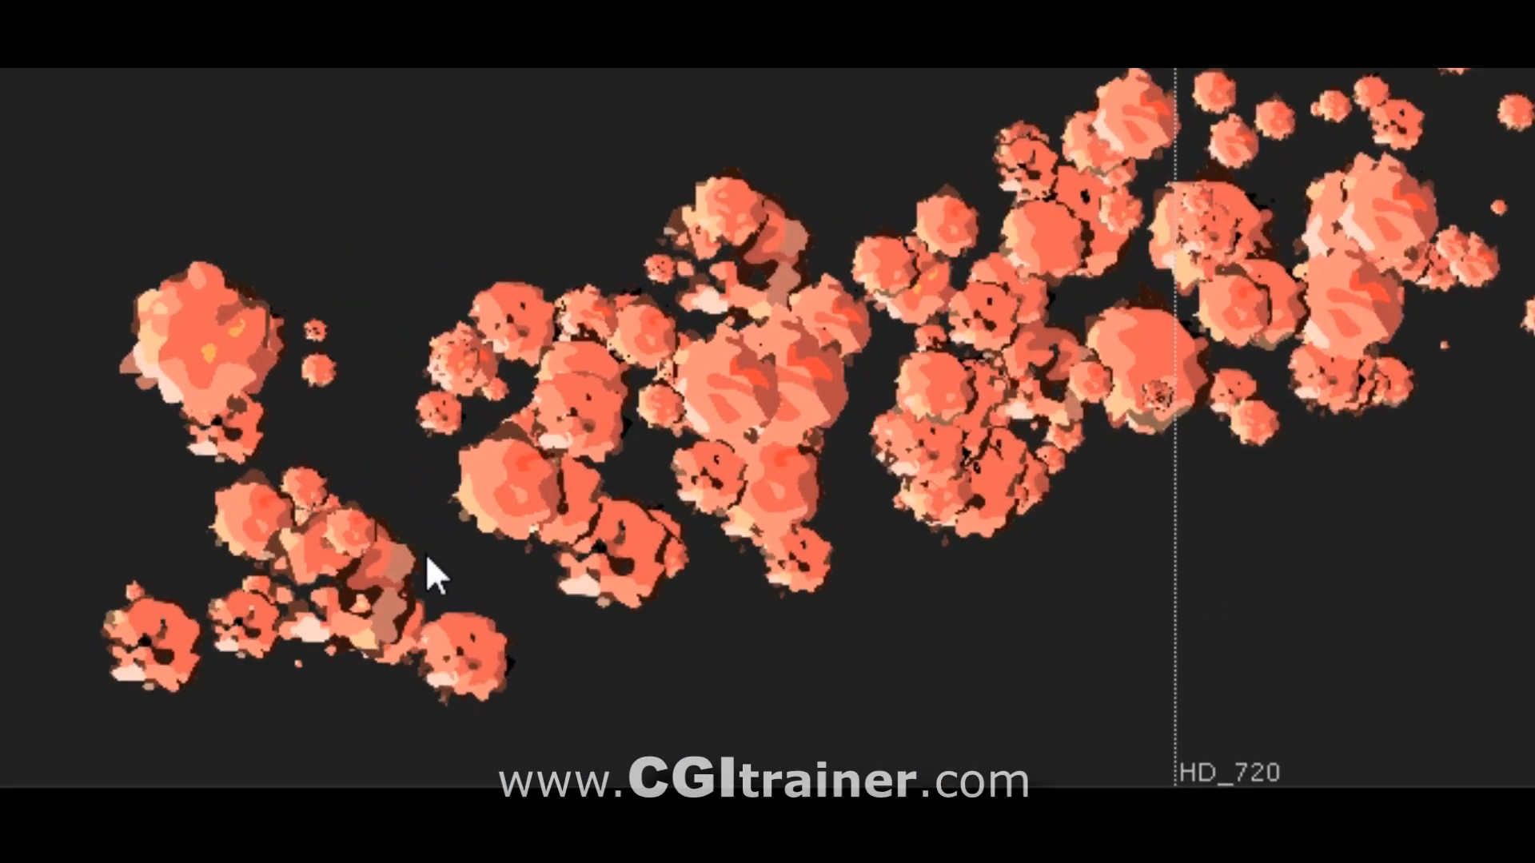
{"action": "left_click_drag", "start_coordinate": [476, 603], "coordinate": [1534, 404], "text": "ctrl"}
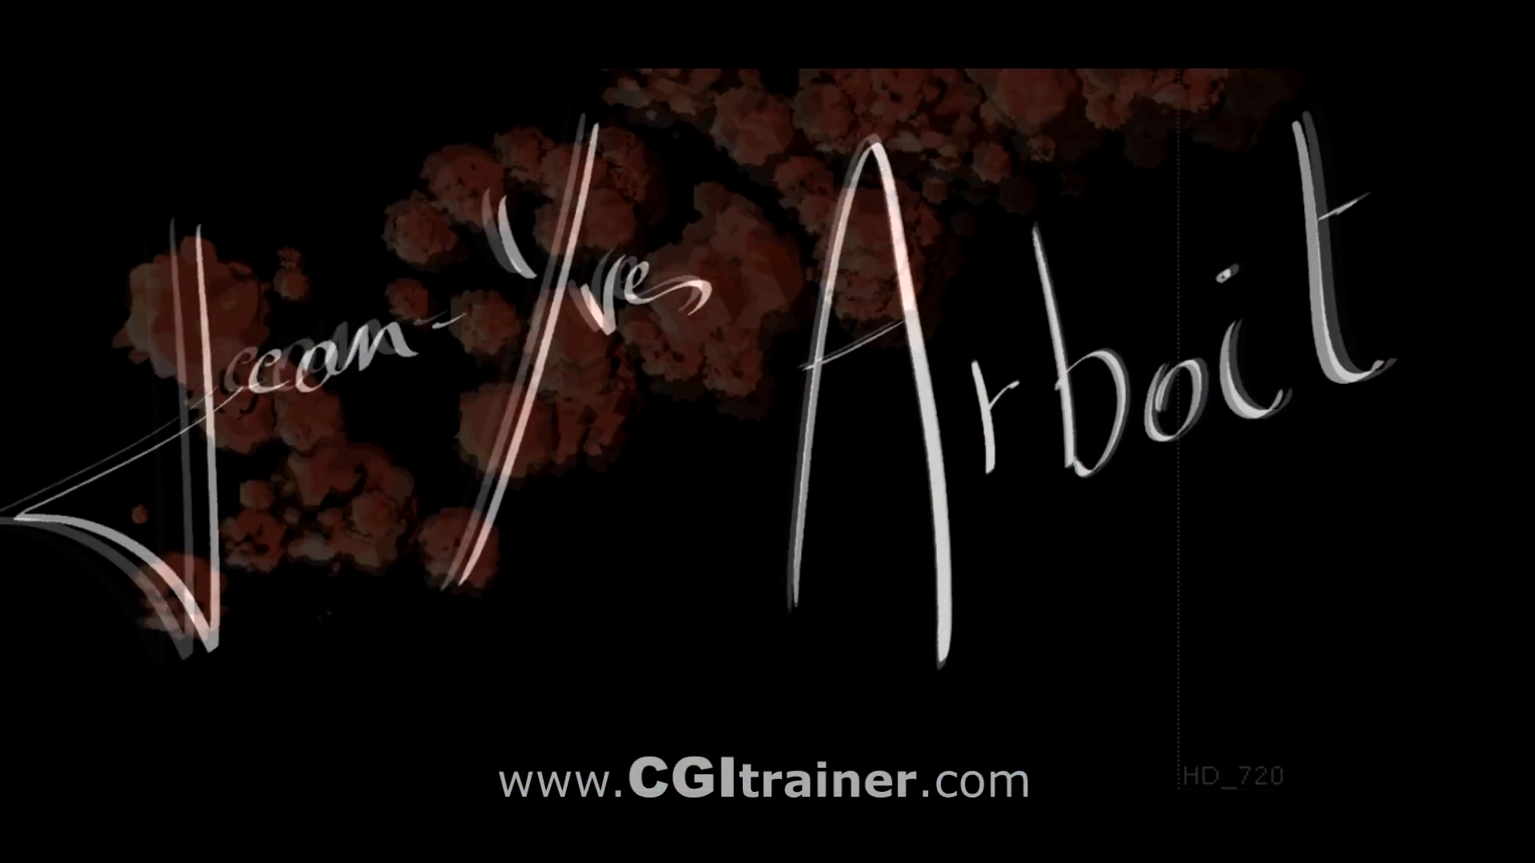